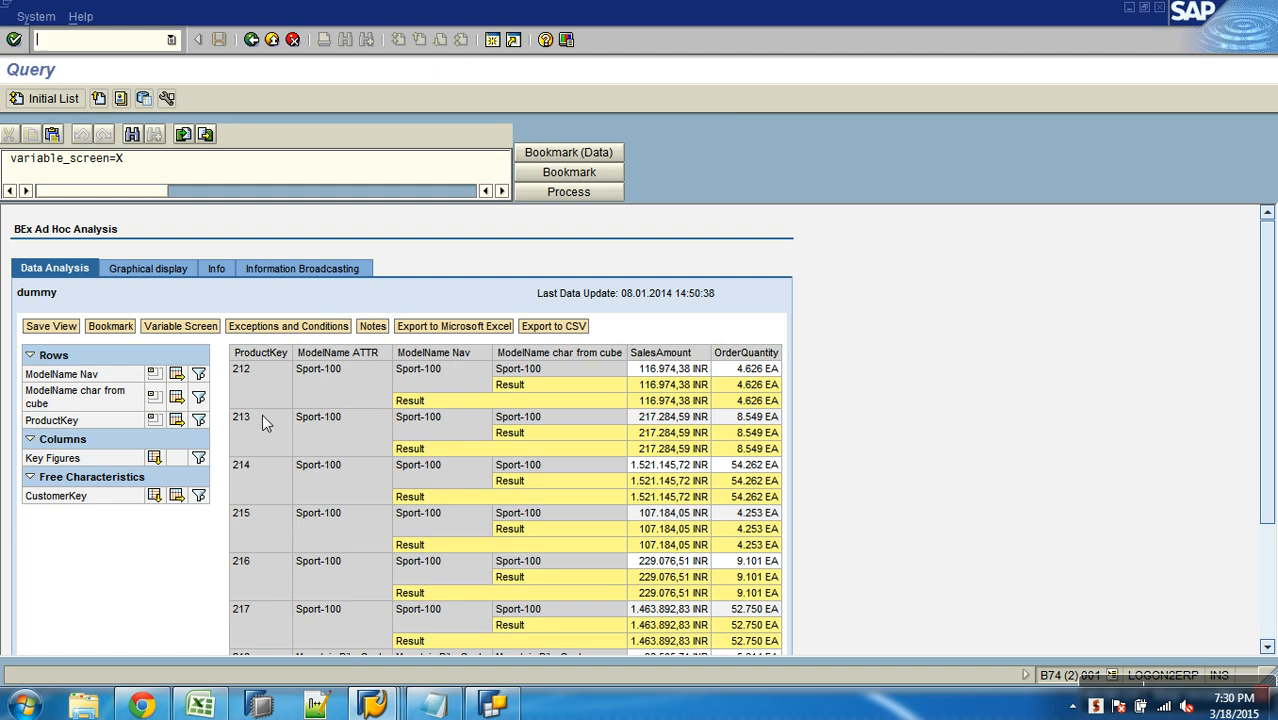
Step: Filter the ProductKey characteristic in the dummy query to values equal to 486
left_click(200, 421)
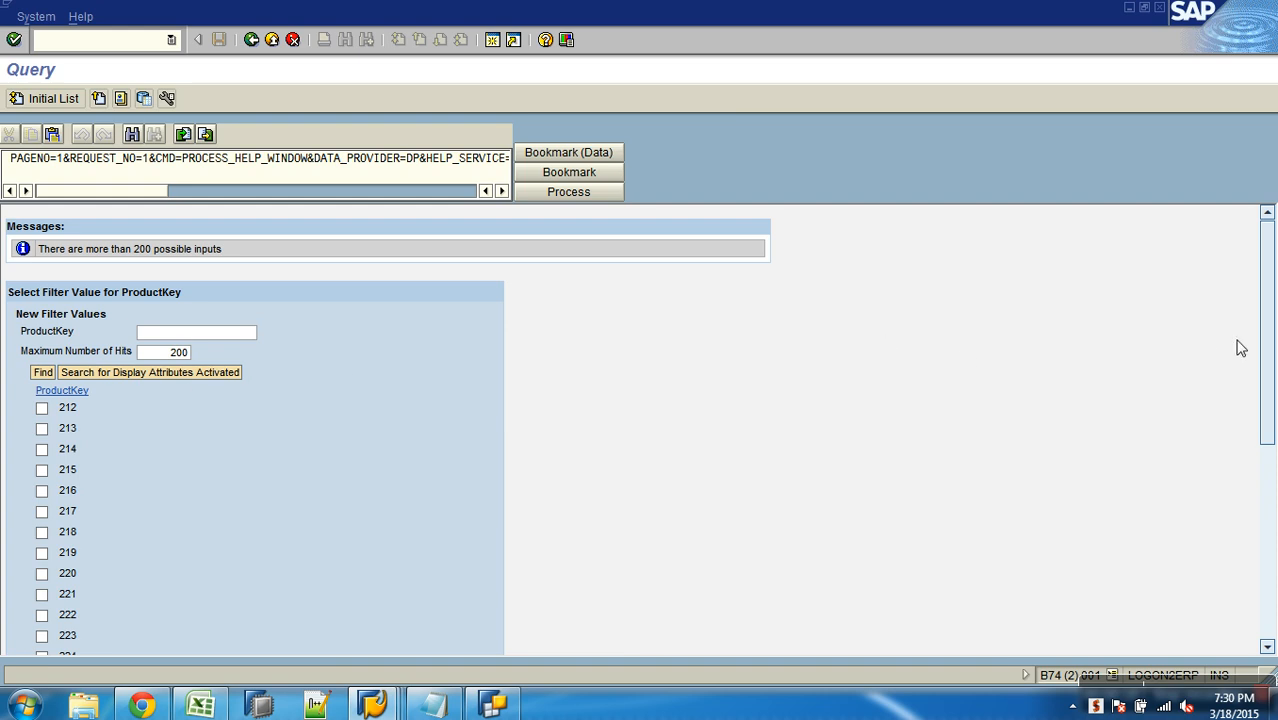
left_click_drag(1269, 337, 1269, 532)
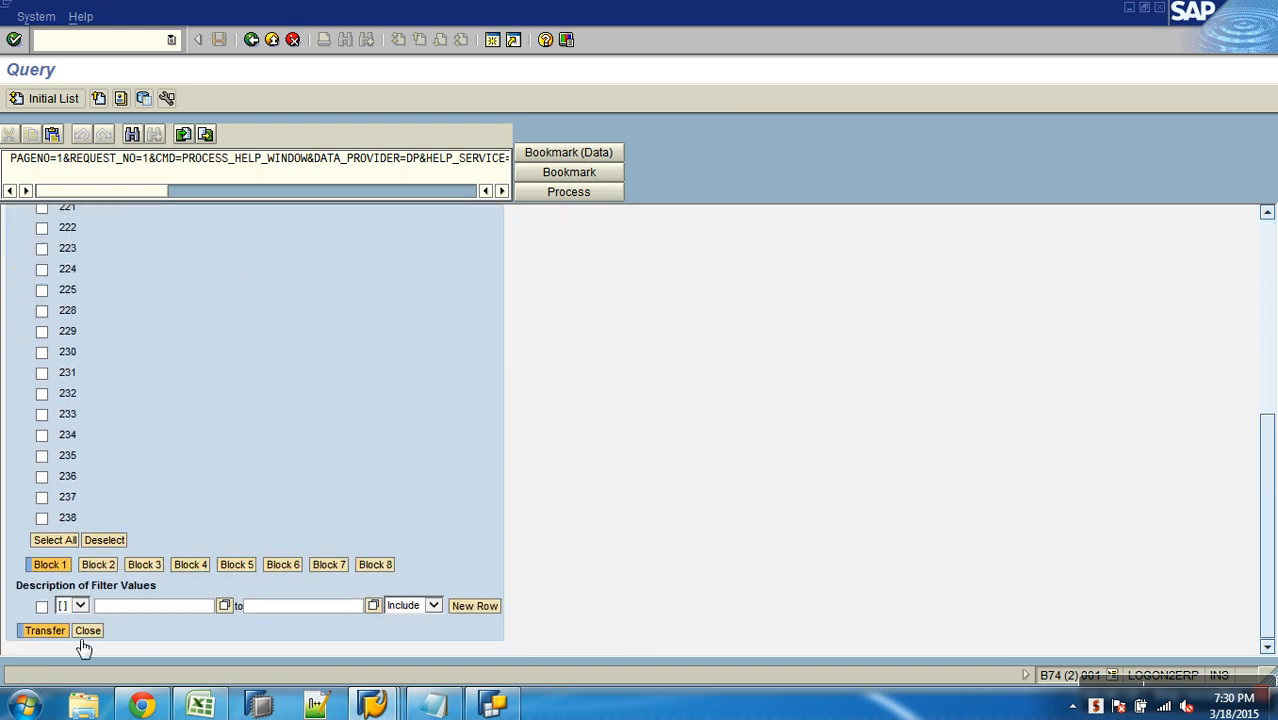
left_click(80, 604)
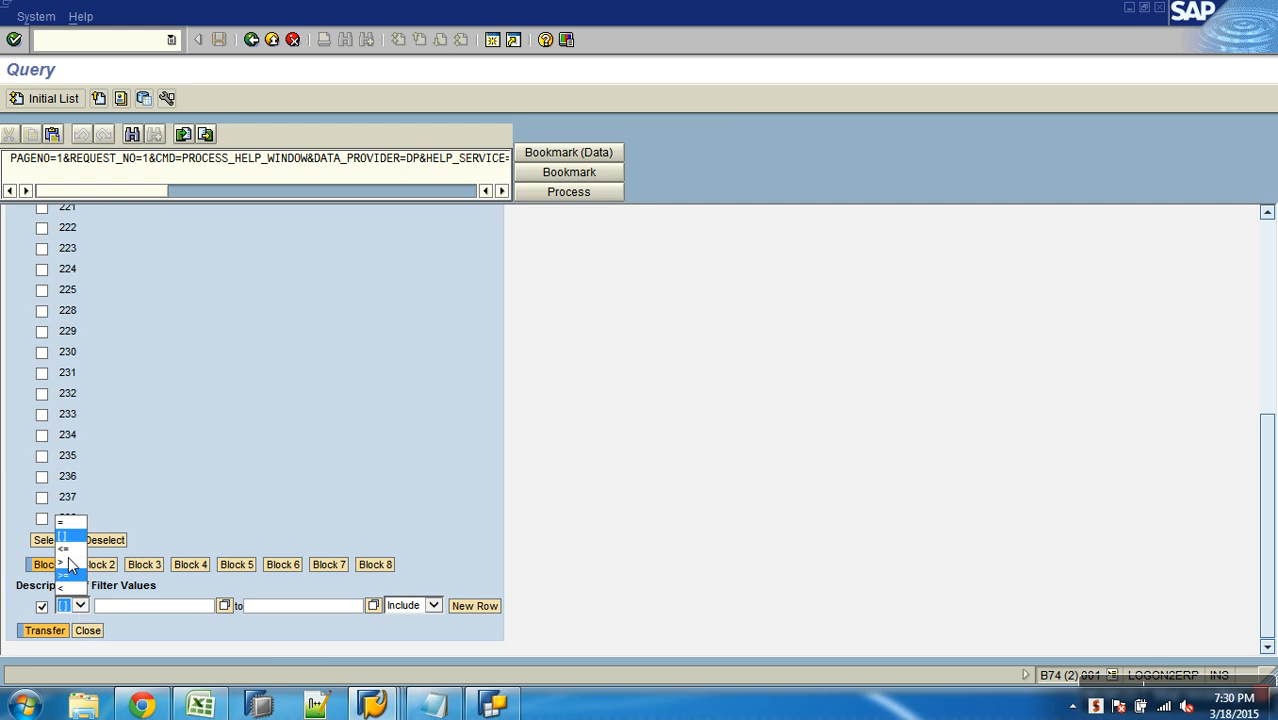
left_click(70, 526)
left_click(130, 612)
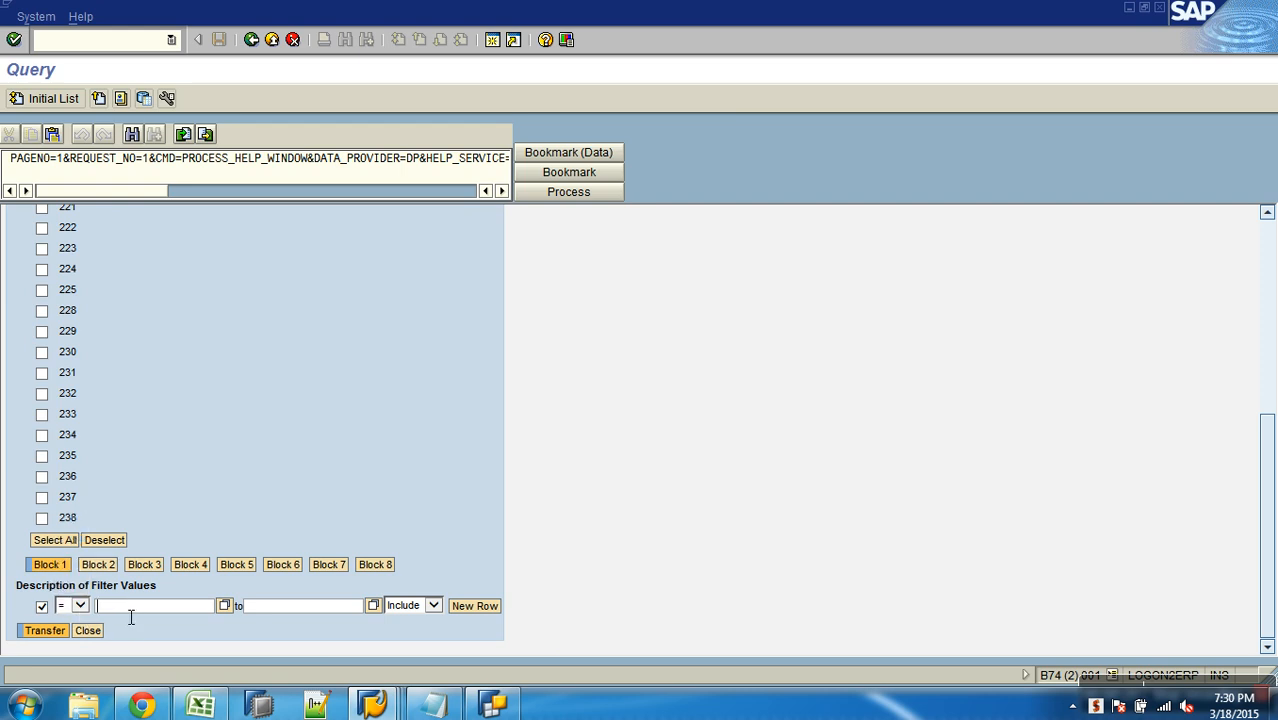
type("486")
left_click(45, 631)
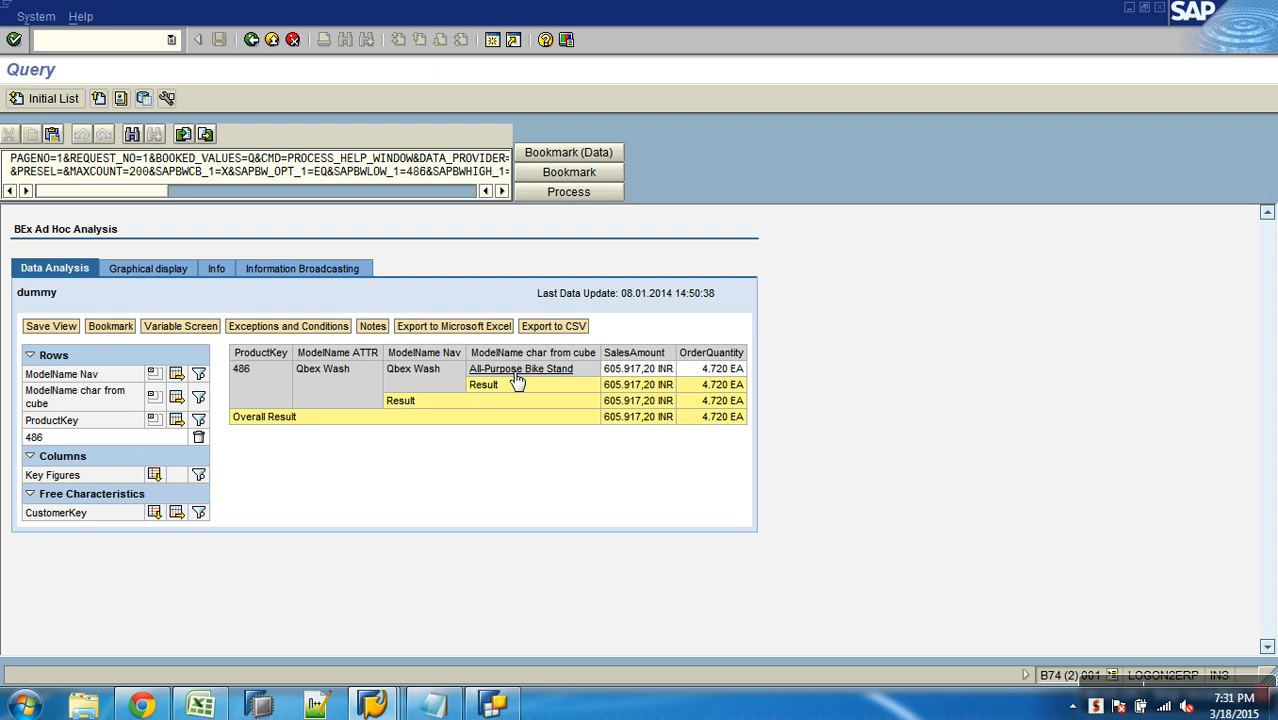
Step: Compare the attribute and navigational ModelName values for product 486, and remove the ProductKey filter
double_click(305, 370)
left_click_drag(339, 375, 445, 373)
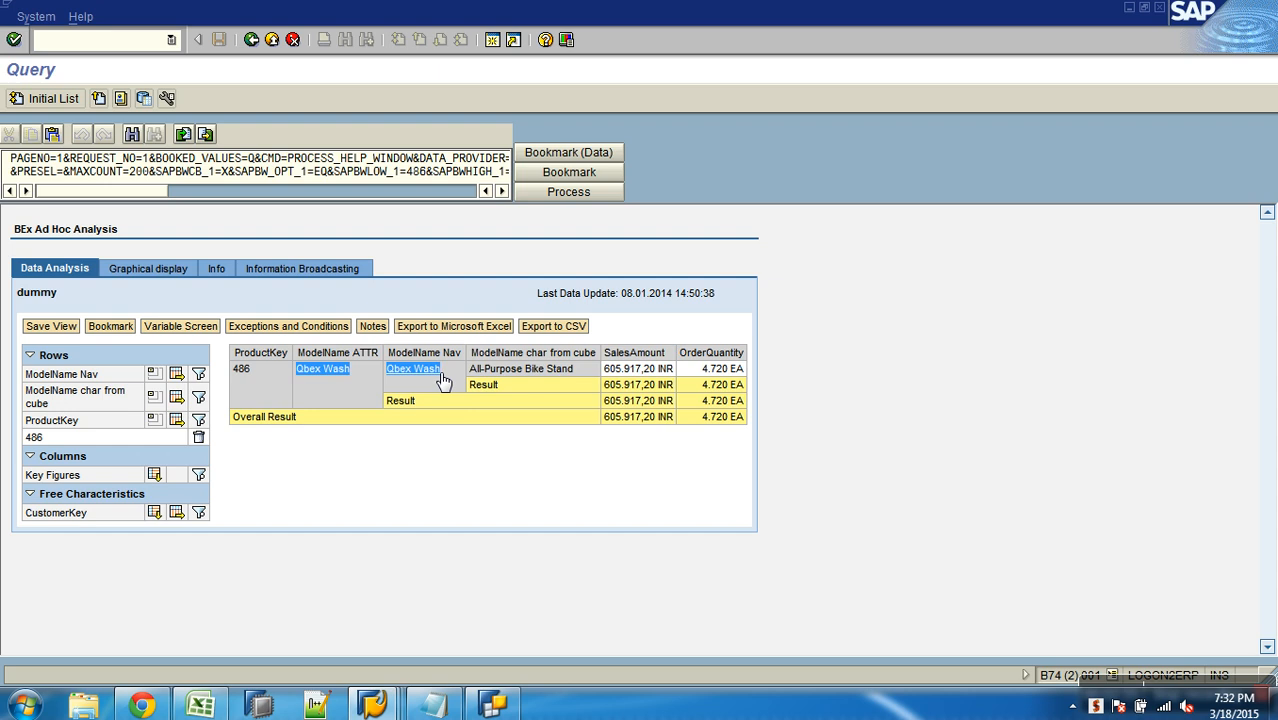
left_click(420, 452)
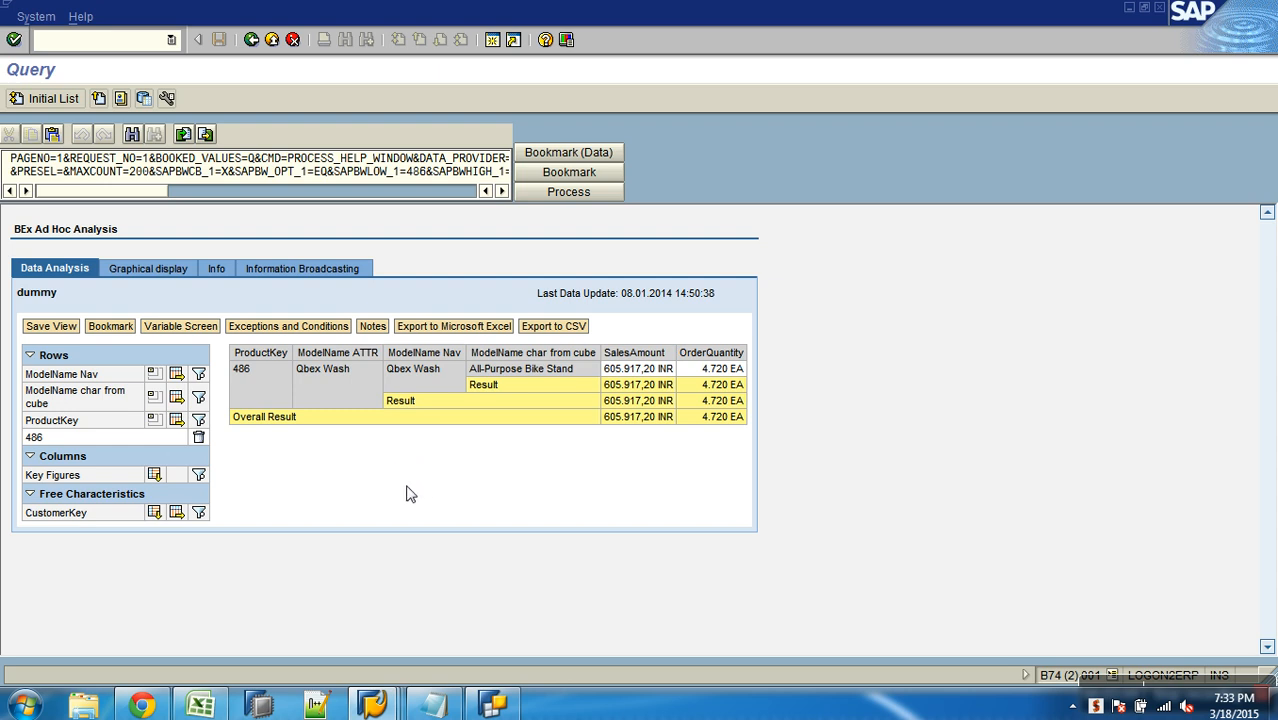
left_click(200, 440)
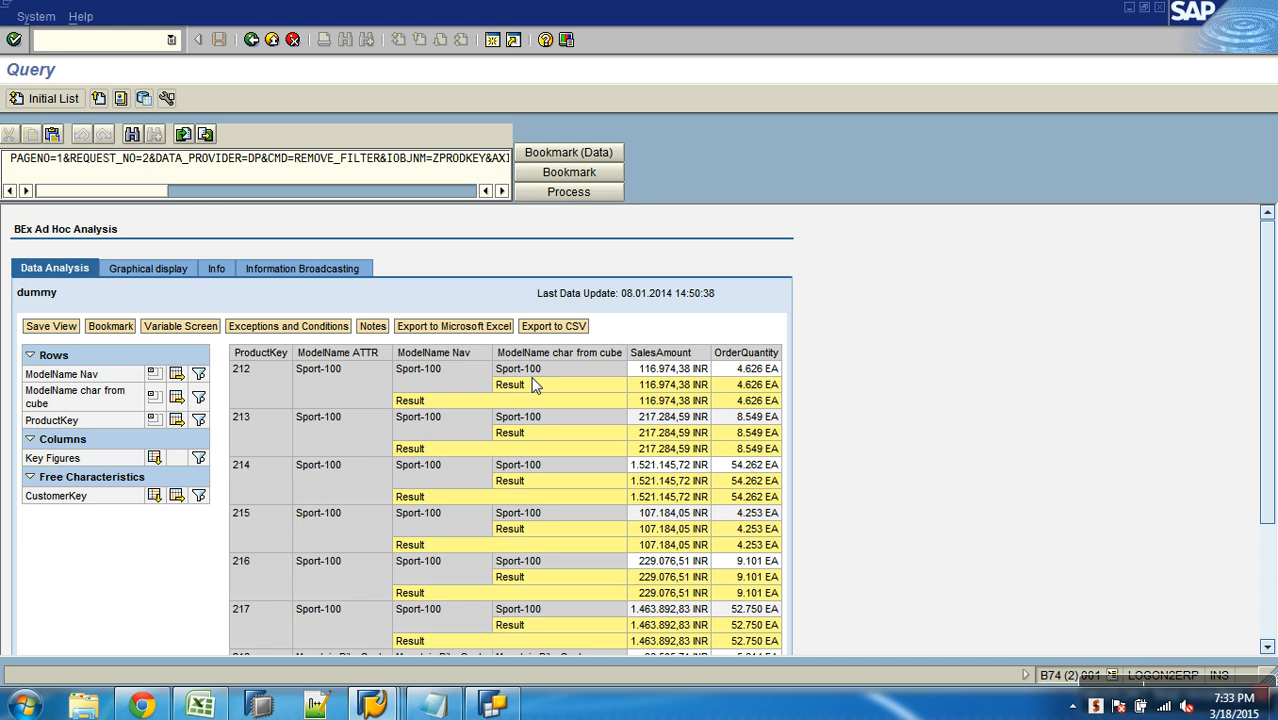
Step: In BEx Query Designer, remove ModelName Nav and ProductKey's attribute from the rows and place ProductKey below ModelName char from cube
mouse_move(514, 708)
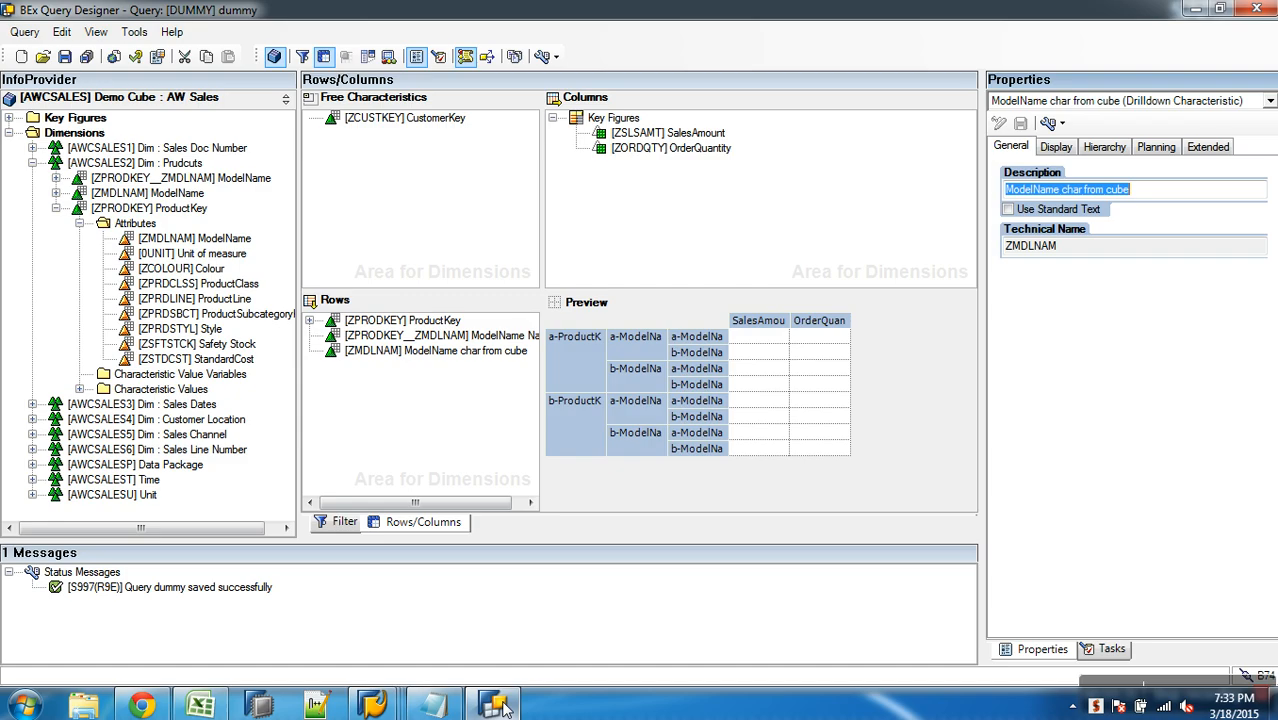
left_click(437, 550)
left_click_drag(400, 337, 281, 357)
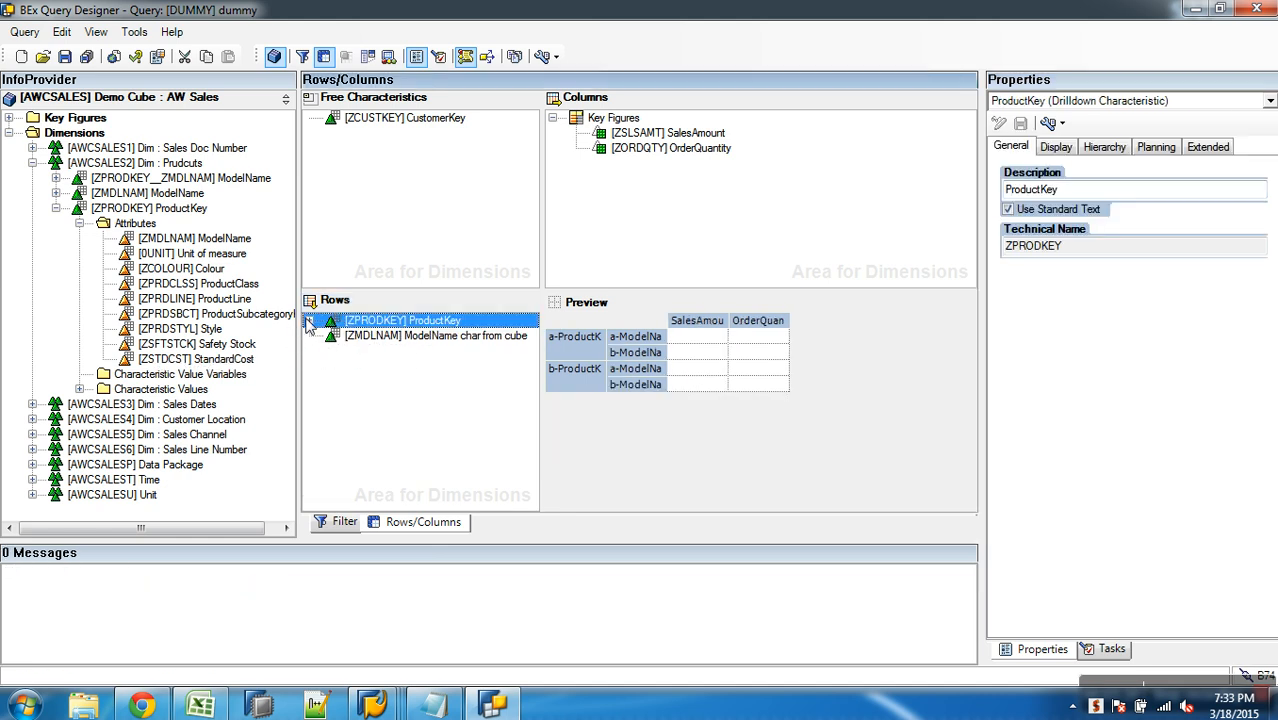
left_click(309, 321)
left_click_drag(355, 337, 220, 358)
left_click_drag(417, 322, 420, 350)
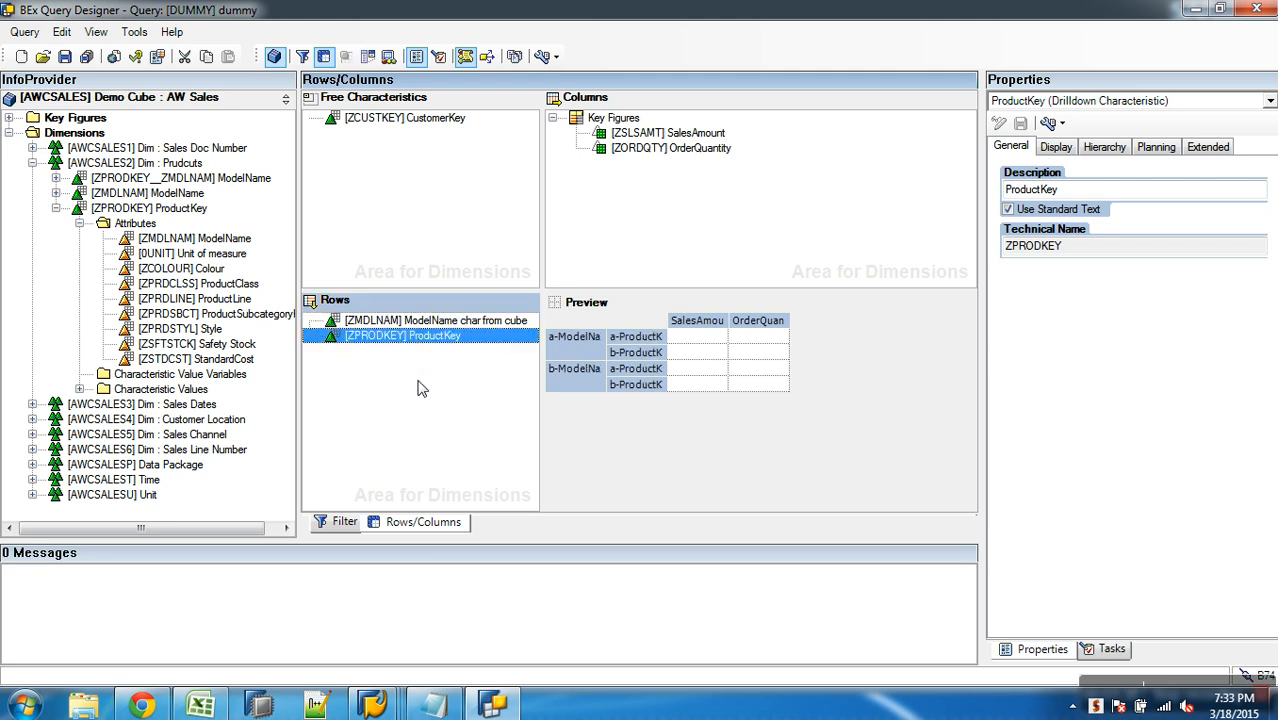
Step: Activate hierarchy display for the rows, expanded to ModelName char from cube, and save the query
left_click(397, 305)
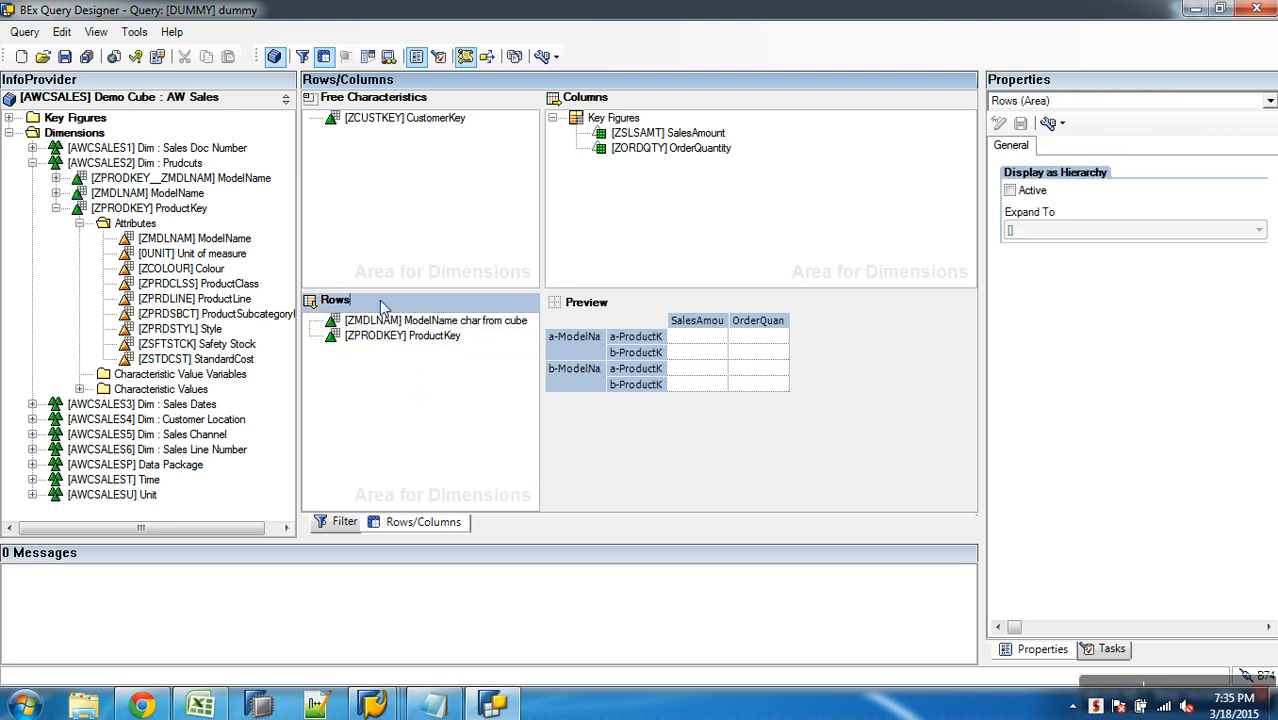
left_click(1034, 191)
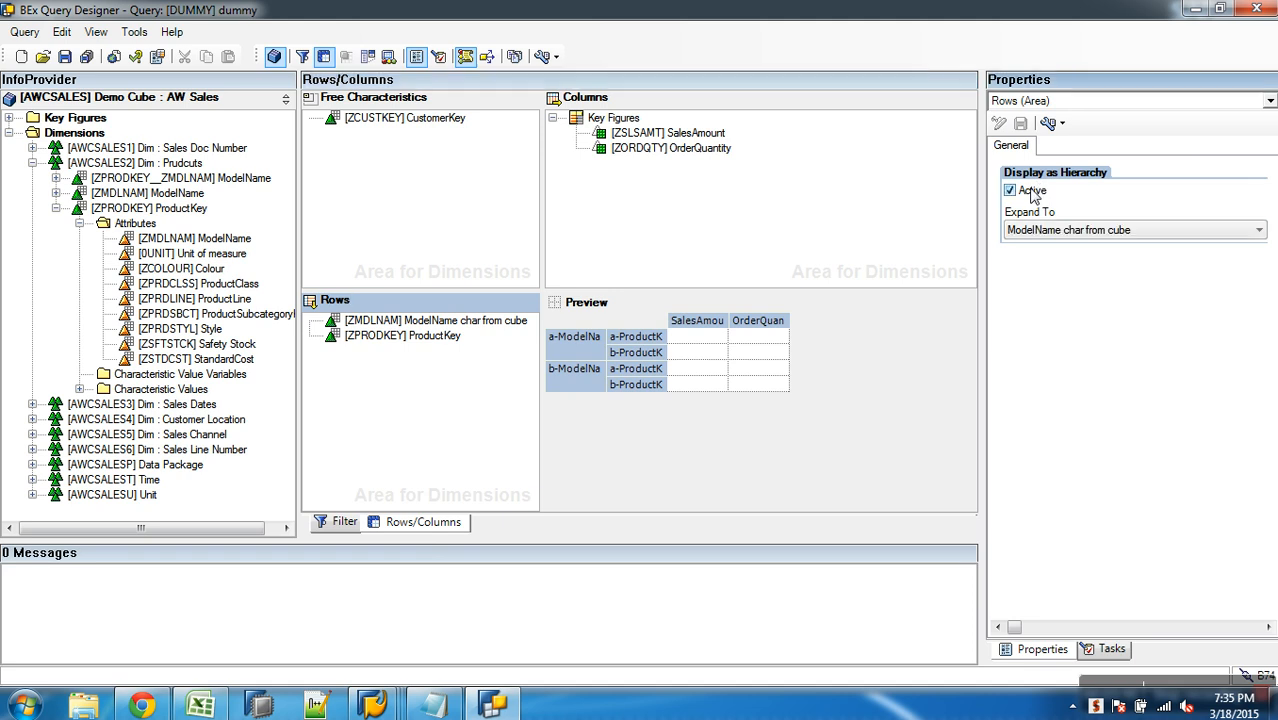
left_click(1088, 232)
left_click(1085, 250)
left_click(65, 57)
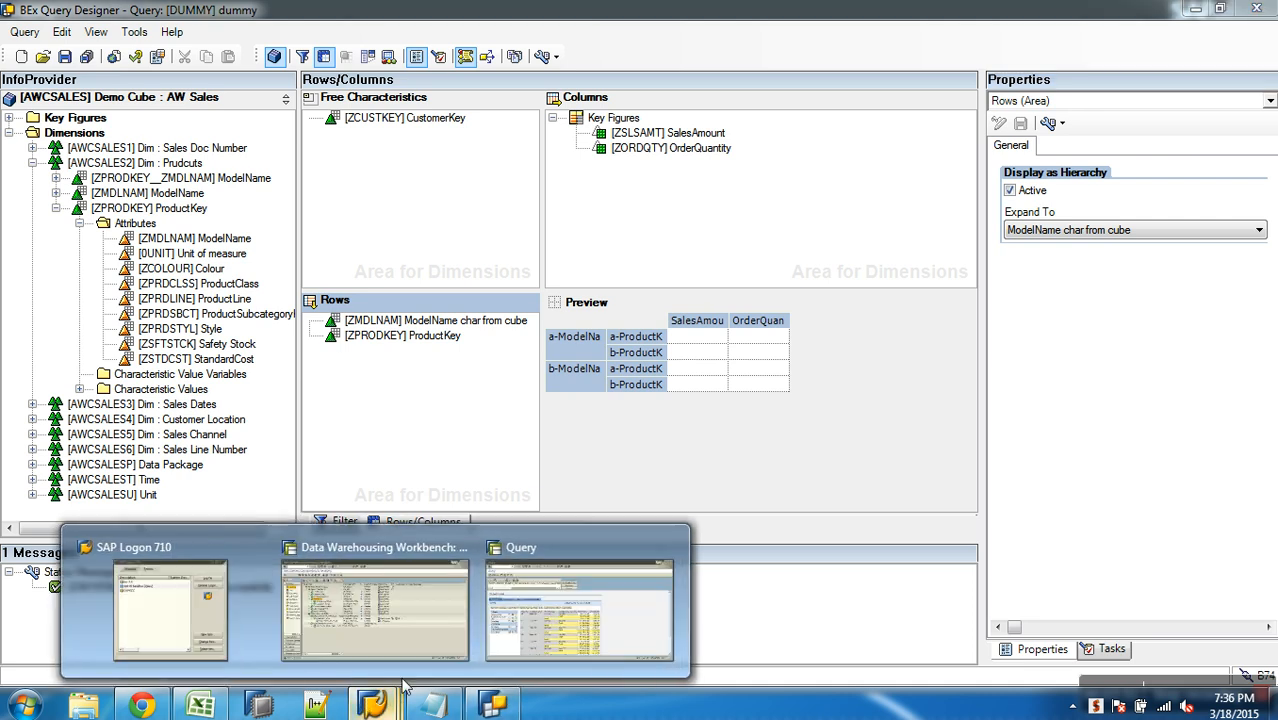
Step: Switch to the SAP query window, rerun the query and expand All-Purpose Bike Stand to its product keys
left_click(565, 600)
left_click(251, 39)
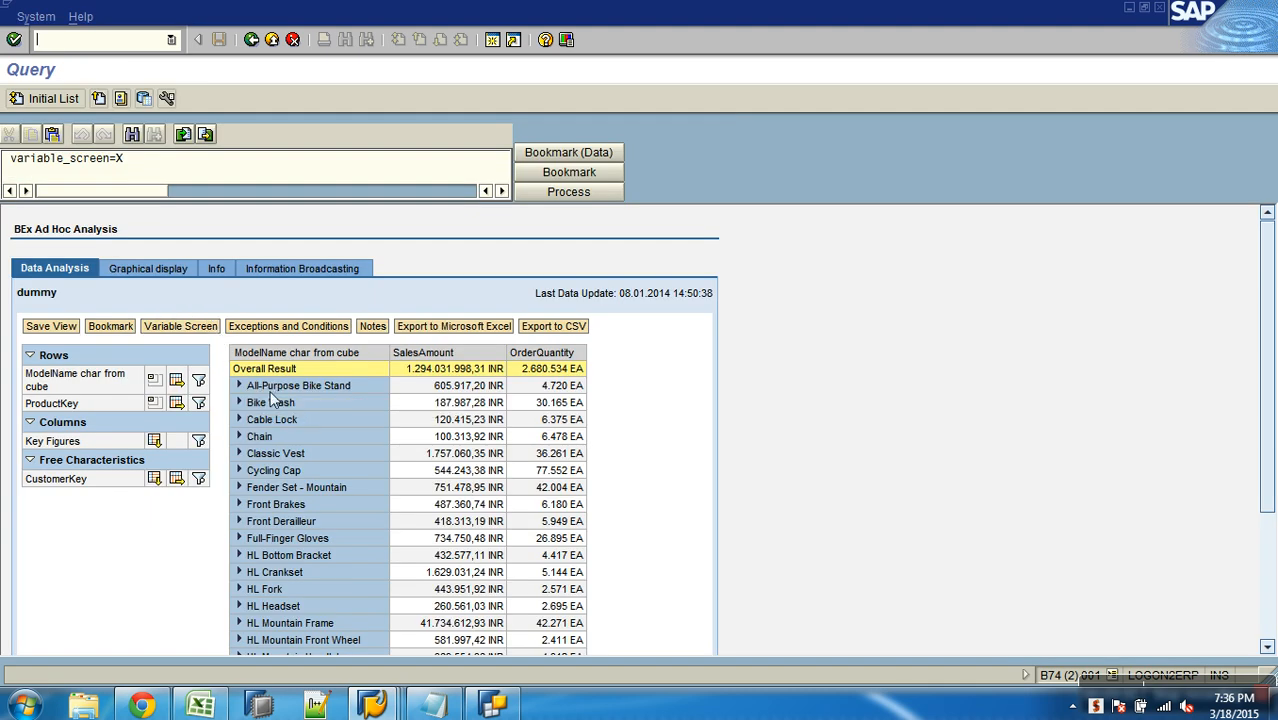
left_click(240, 387)
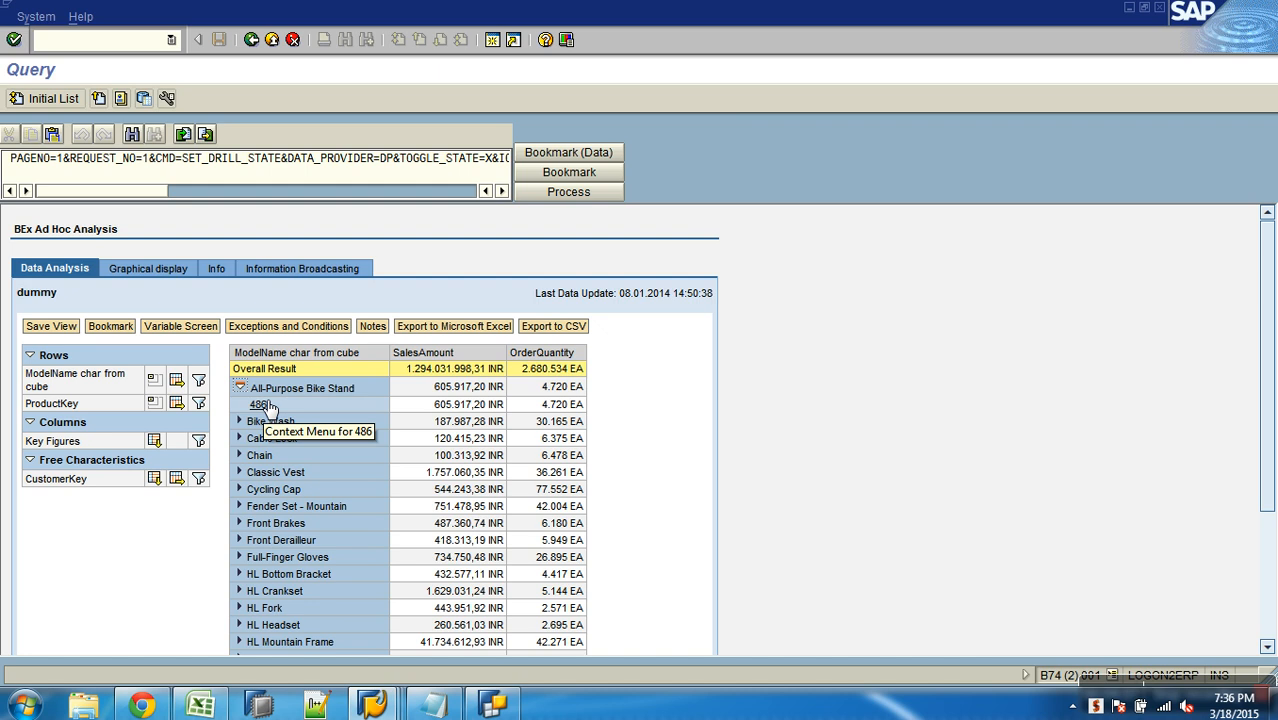
Step: Go to the last page of the result rows and expand the Sport-100 model to view its product keys
scroll(300, 531, "down", 3)
left_click(384, 602)
scroll(300, 560, "down", 3)
left_click(237, 429)
scroll(336, 473, "down", 3)
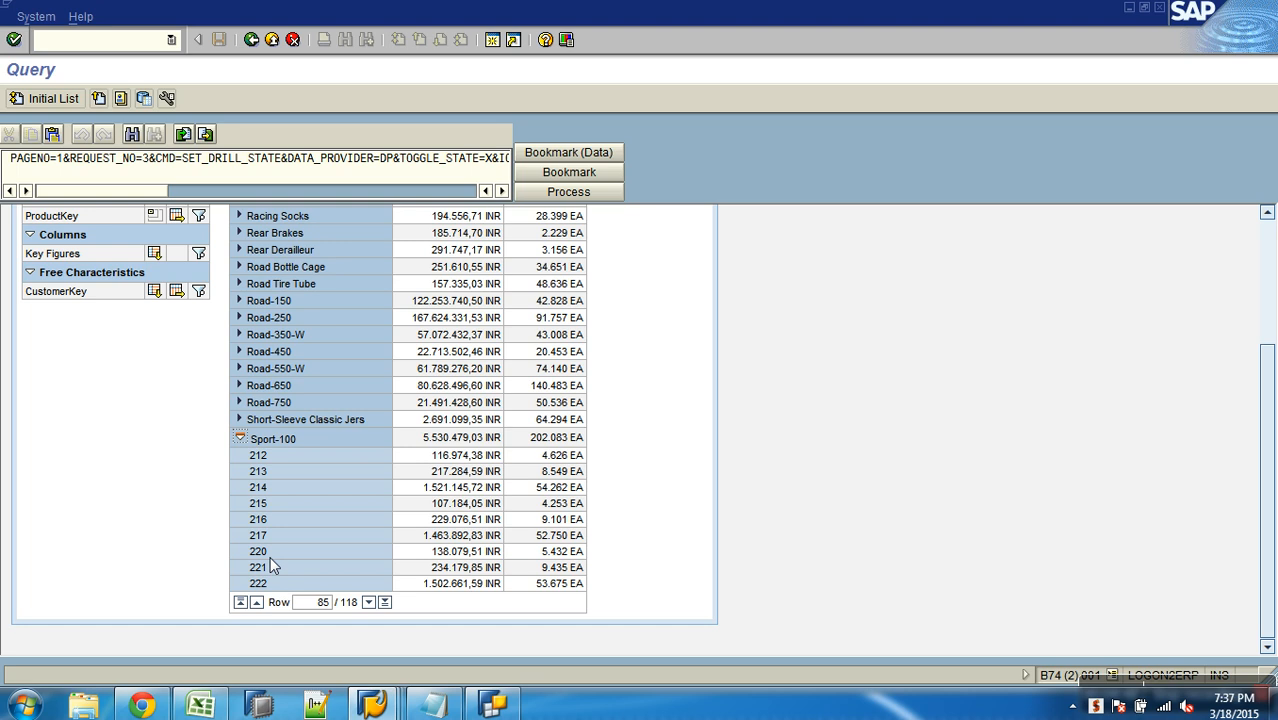
Step: Switch to BEx Query Designer and remove ModelName char from cube from the rows, leaving only ProductKey
left_click(493, 705)
left_click_drag(413, 322, 200, 326)
left_click(421, 322)
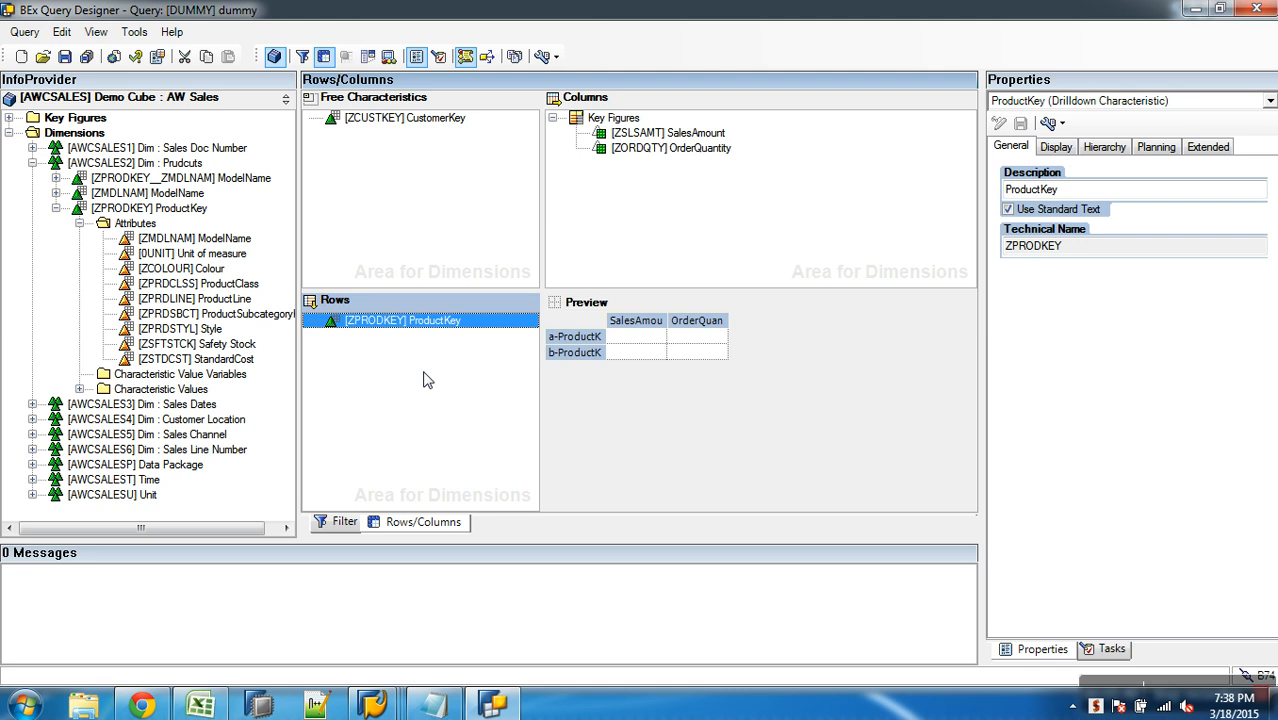
Step: Switch to Data Warehousing Workbench and open the ProductKey InfoObject from AW Sales Motors Company's Char catalog for changing
left_click(376, 697)
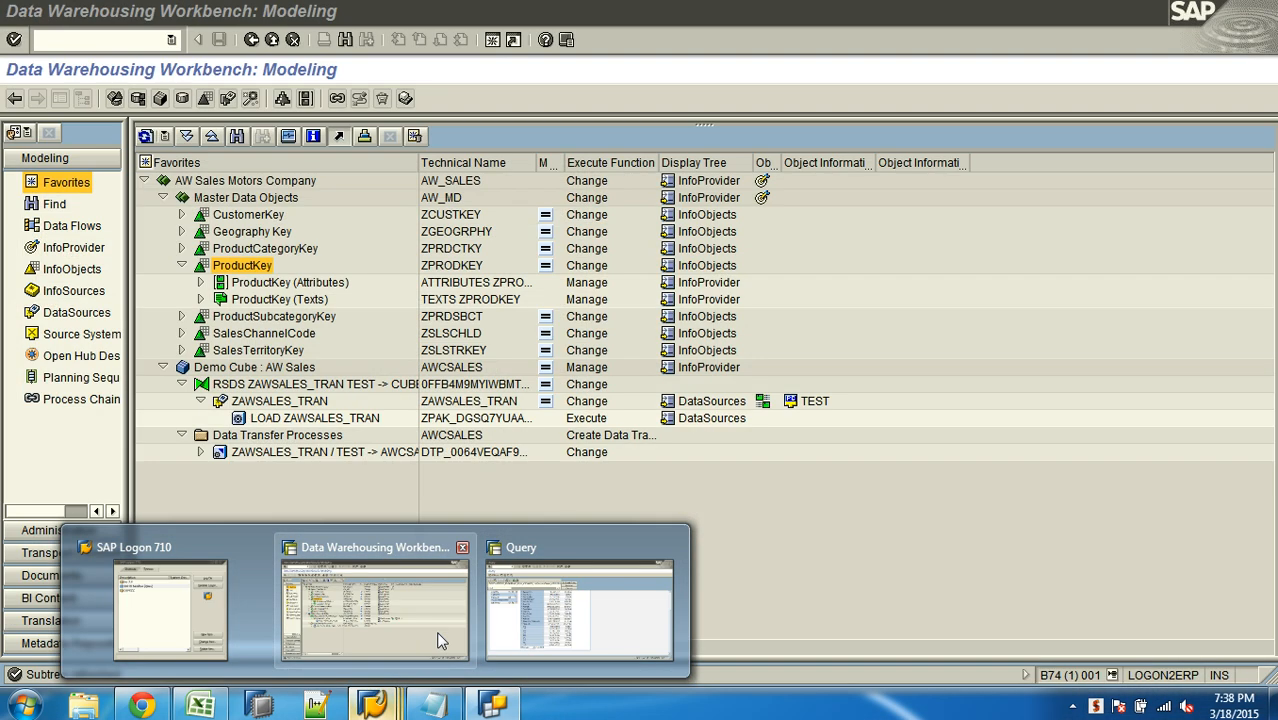
left_click(436, 631)
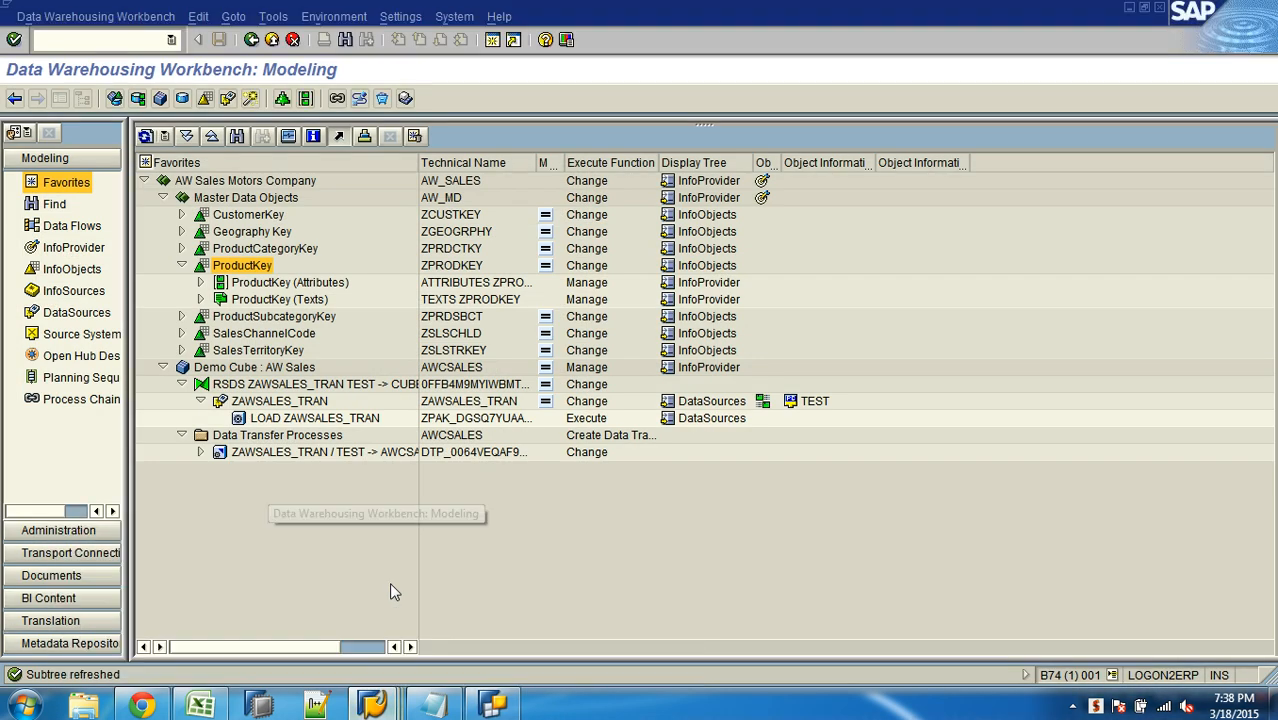
left_click(181, 265)
left_click(100, 272)
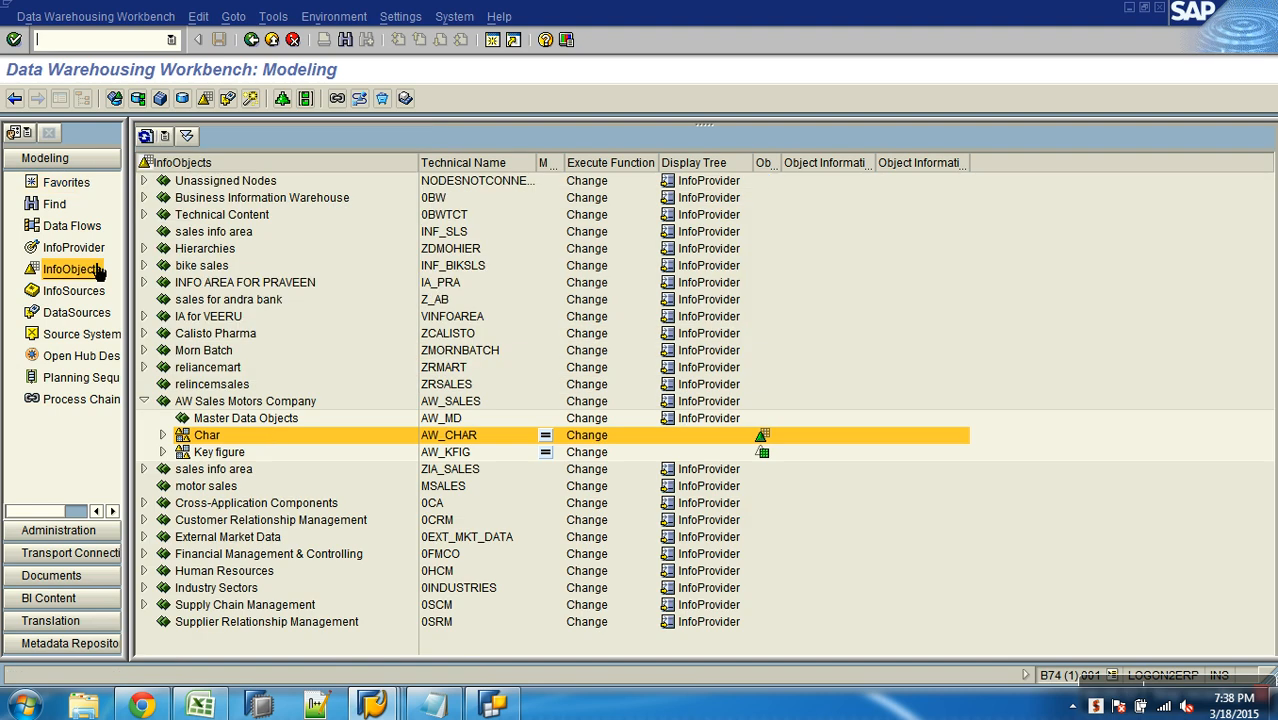
left_click(162, 435)
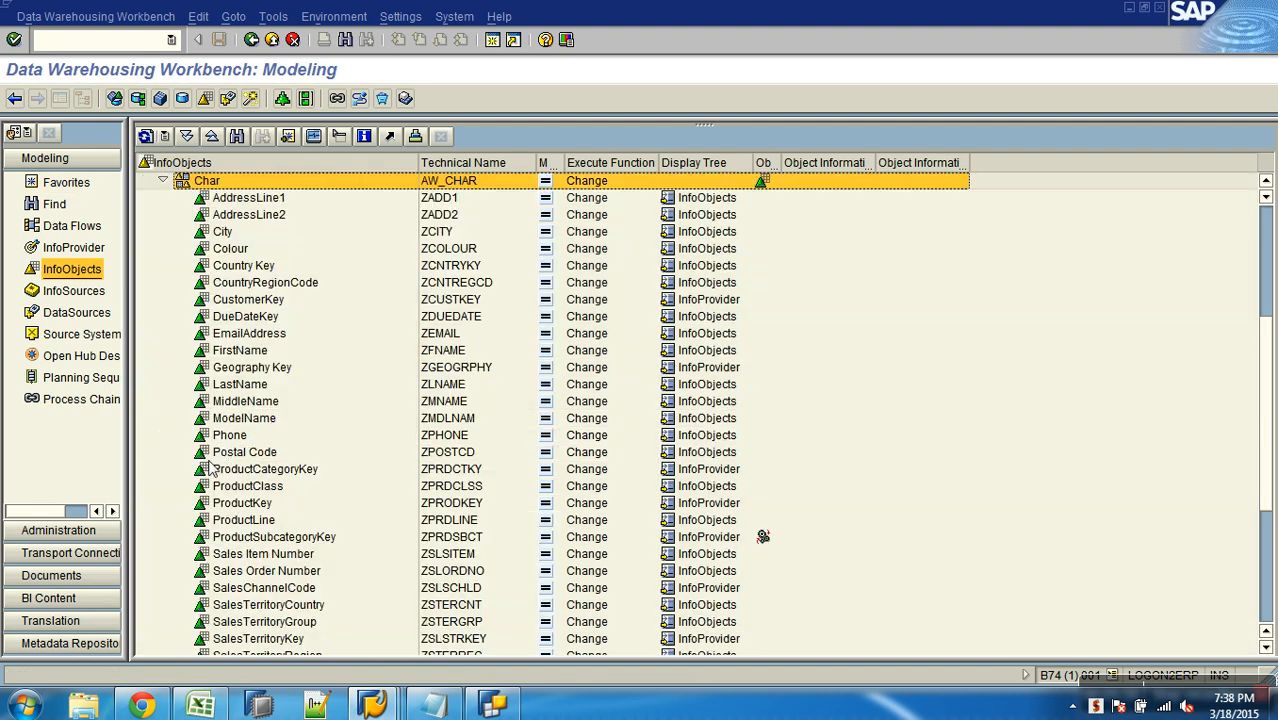
scroll(230, 435, "down", 1)
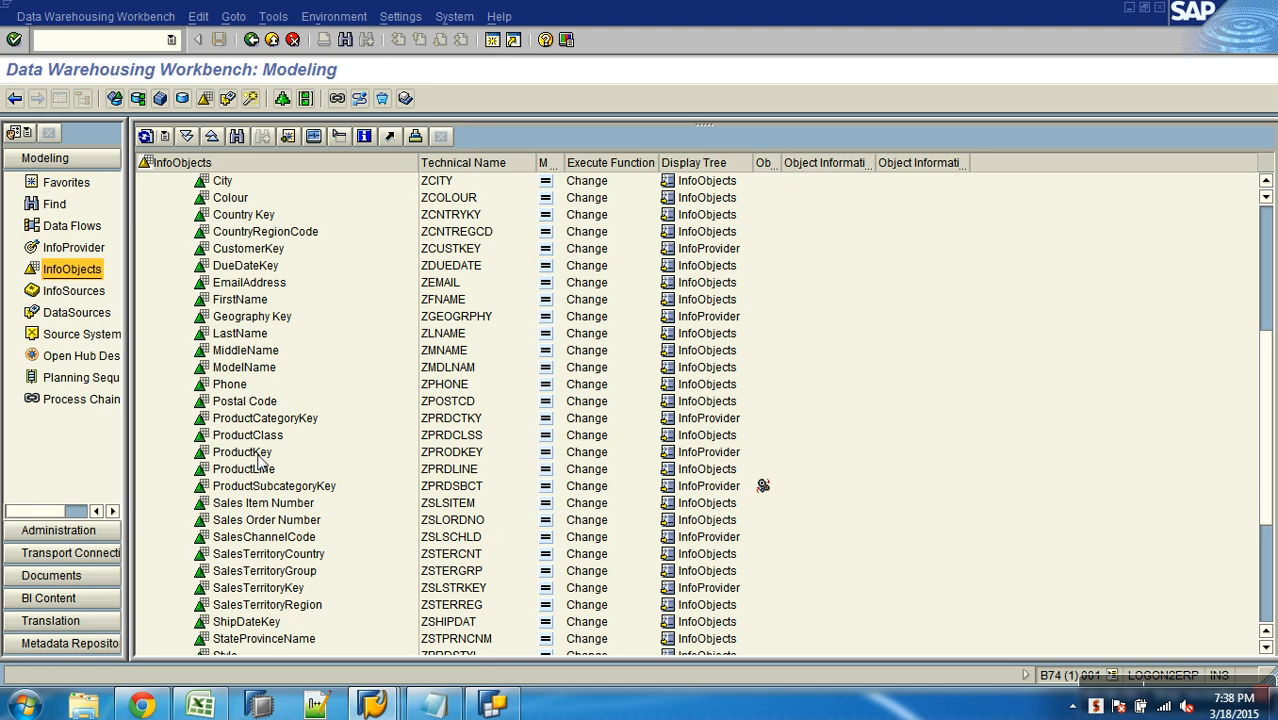
left_click(257, 455)
right_click(257, 456)
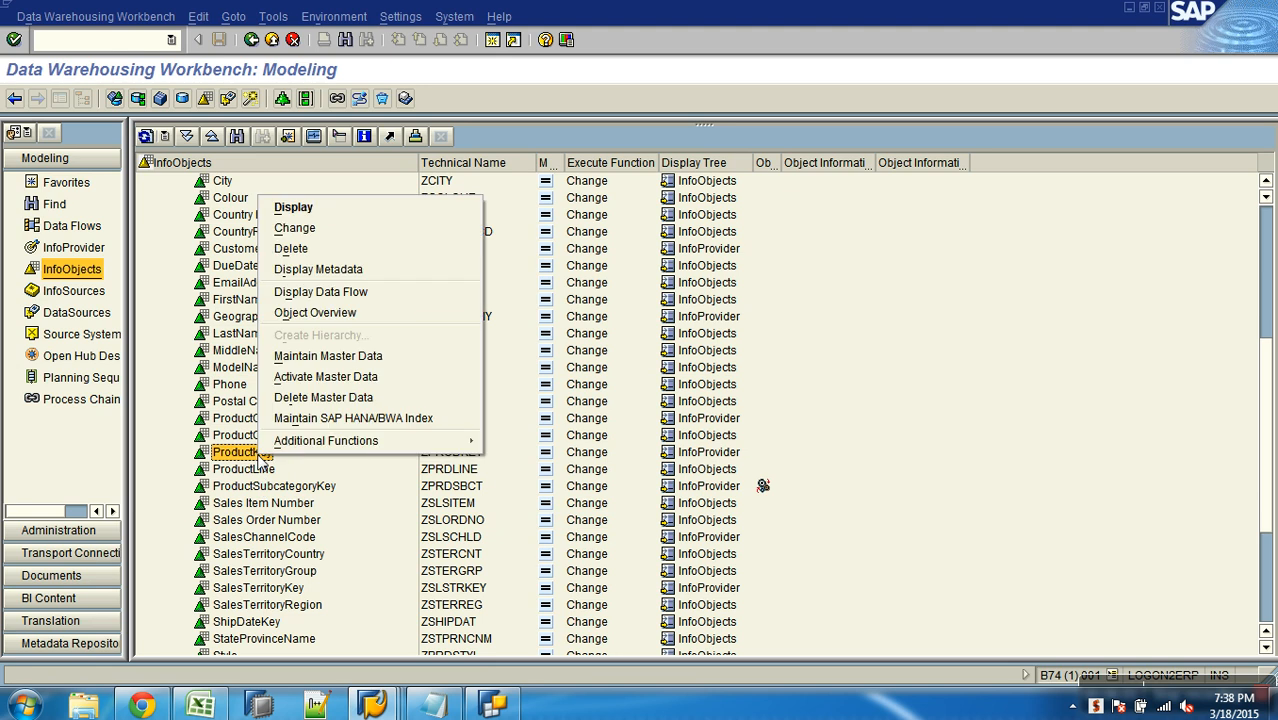
left_click(330, 232)
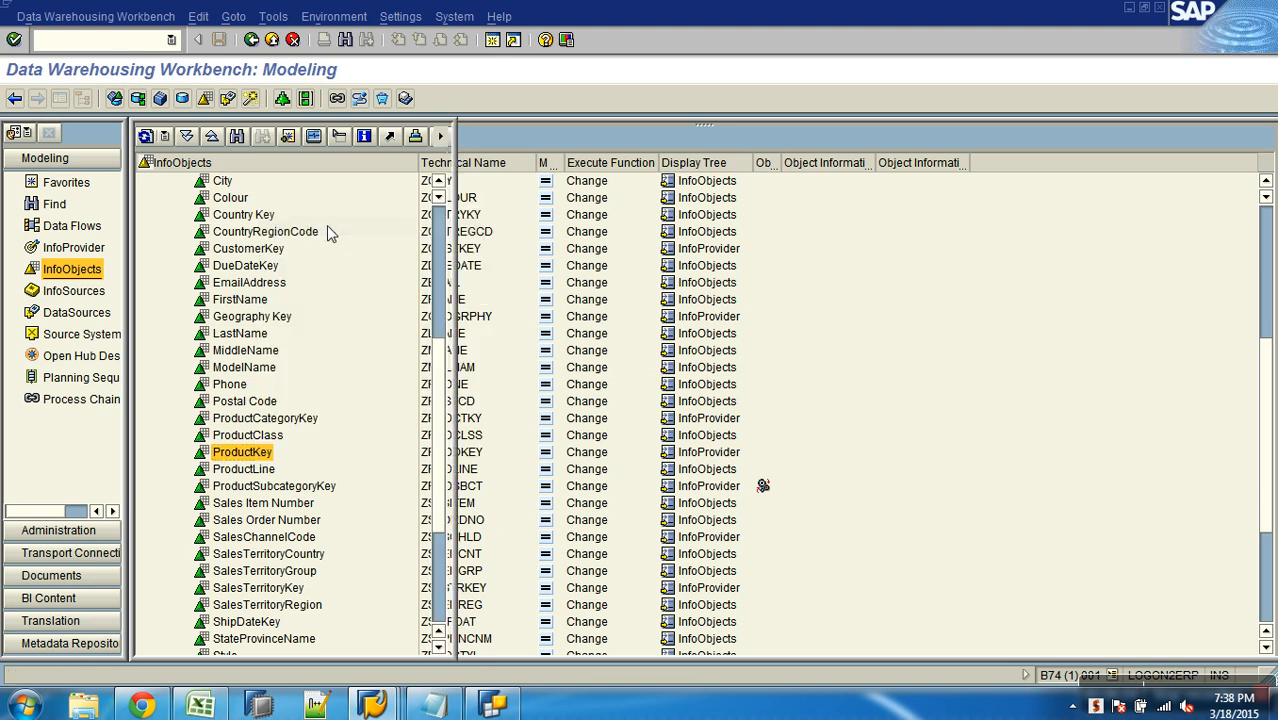
Step: Enable hierarchies for the ZPRODKEY characteristic and activate it
left_click(838, 255)
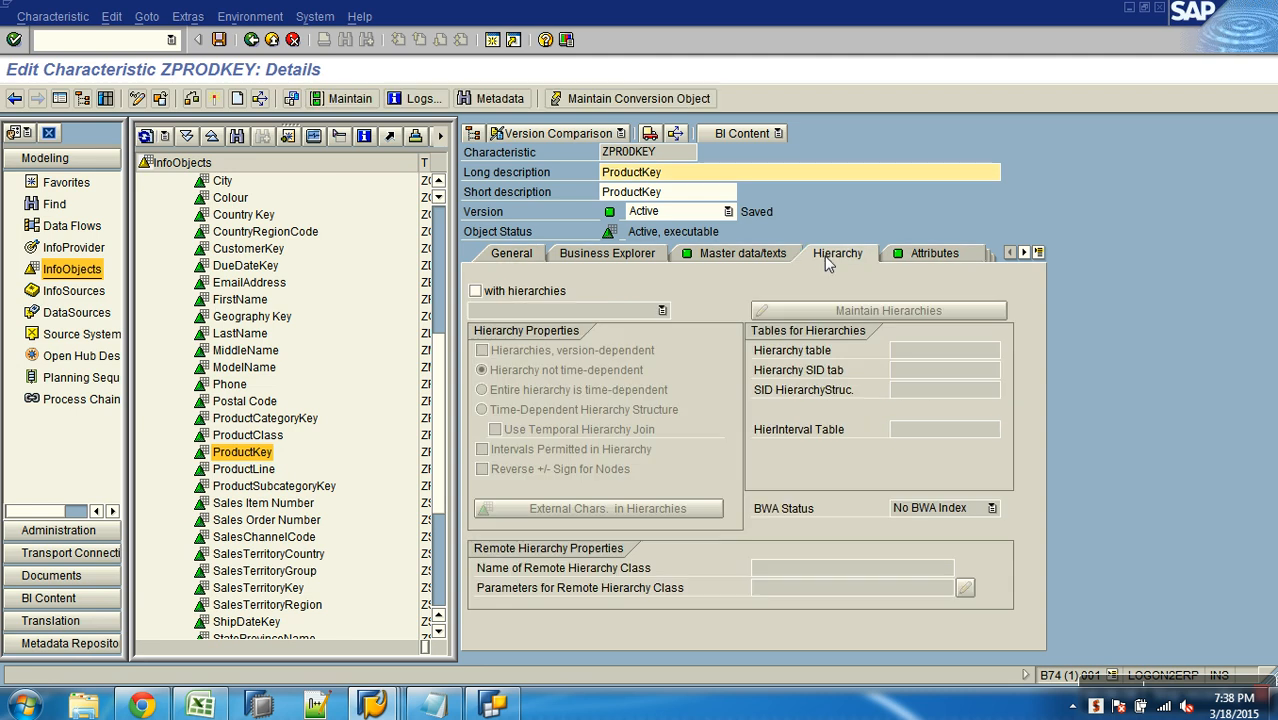
left_click(494, 292)
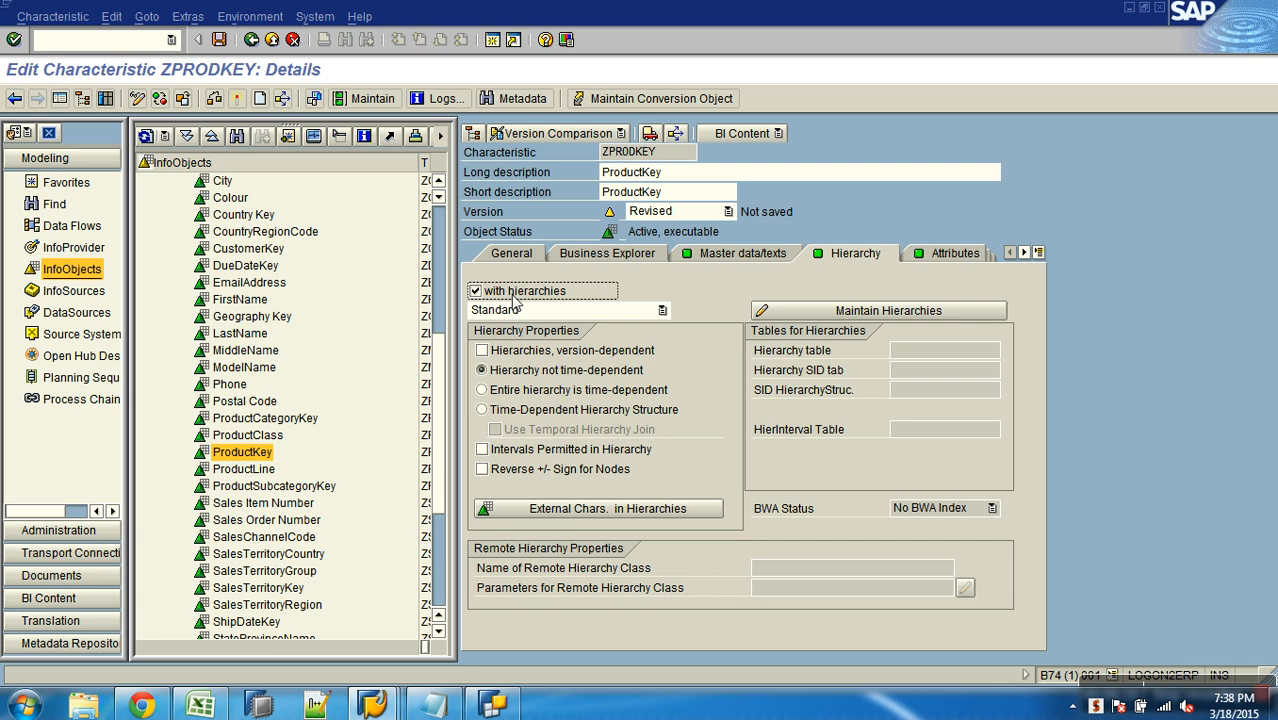
left_click(215, 99)
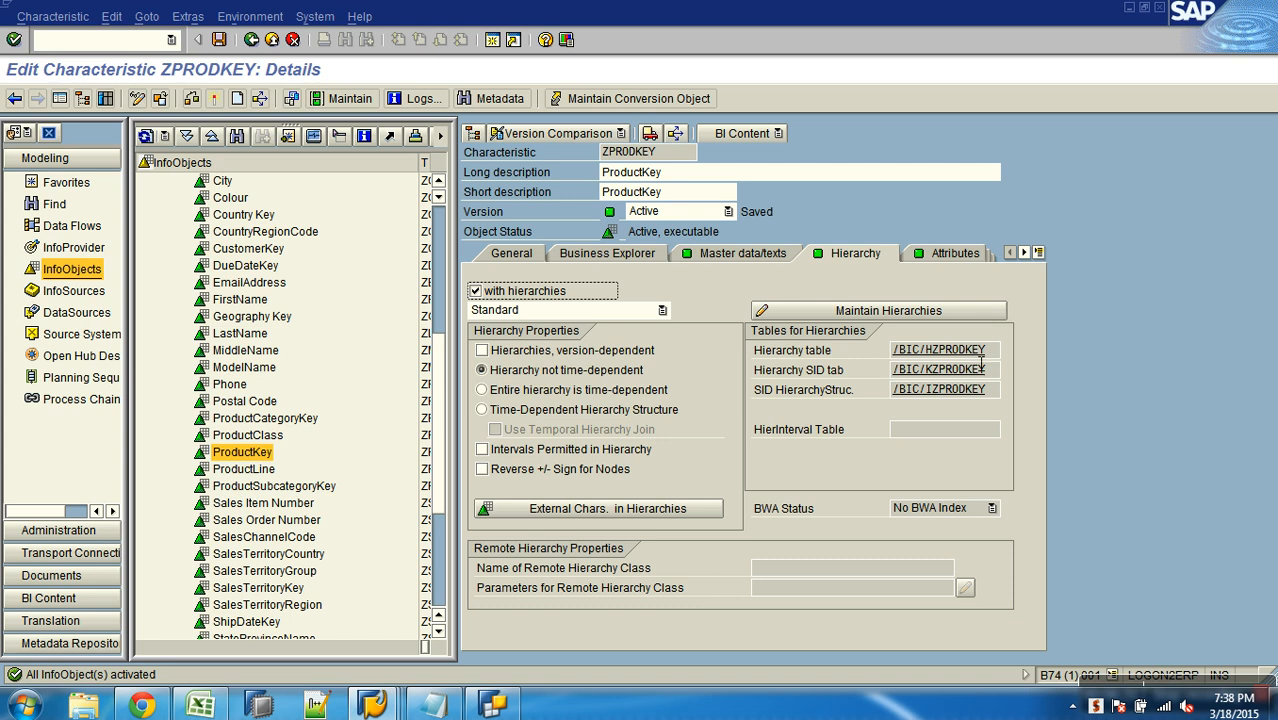
left_click(934, 351)
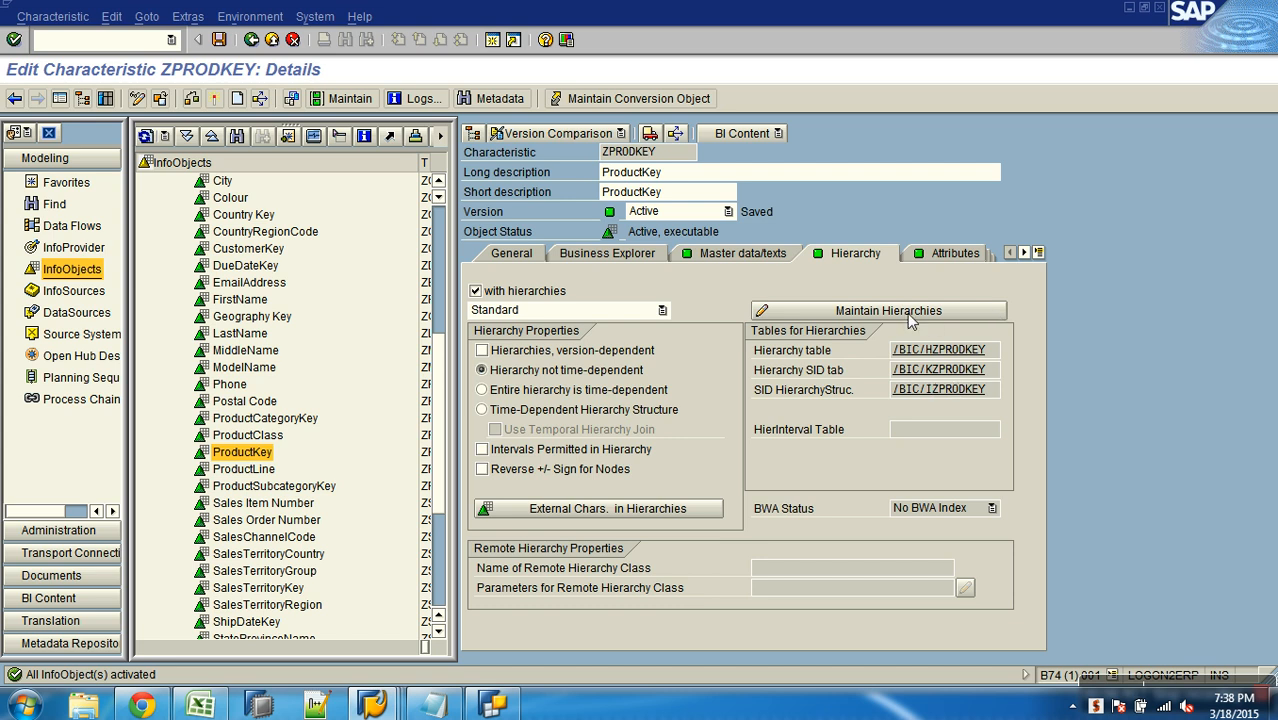
Step: Create a hierarchy named ZHIER_PRODUCT_TYPE for the ProductKey characteristic, with the same text as its short description
left_click(858, 311)
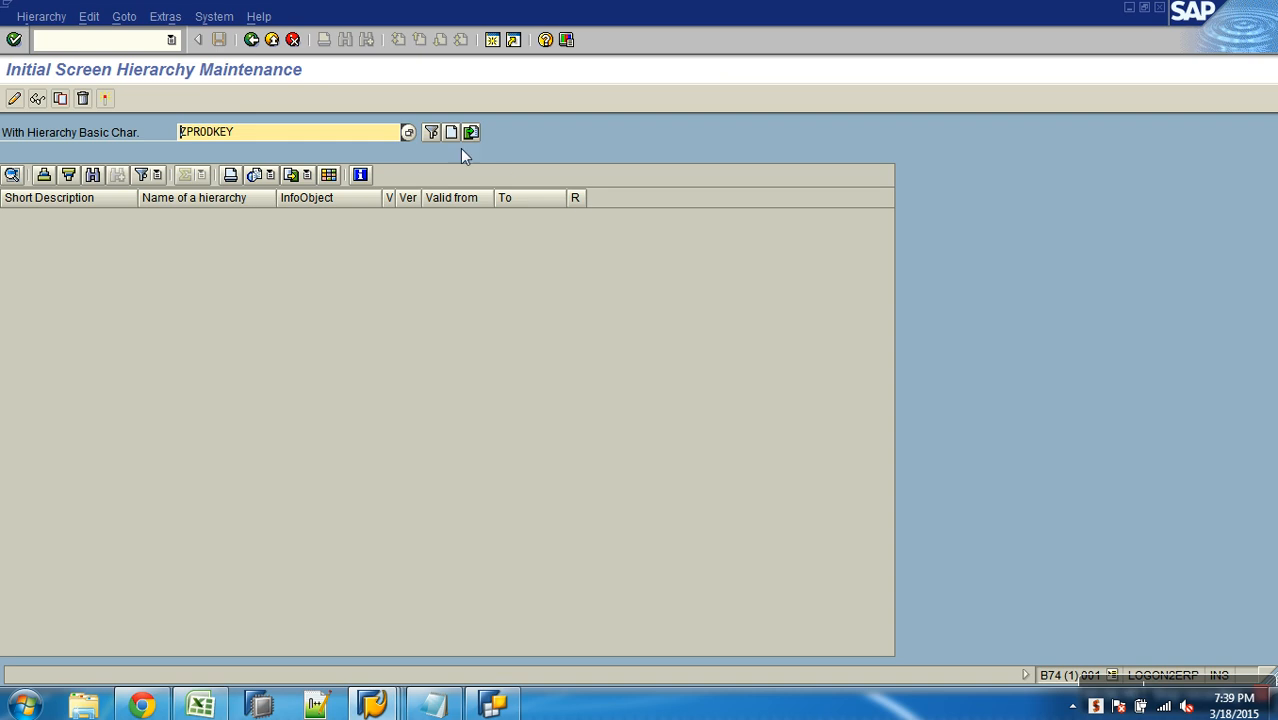
left_click(451, 133)
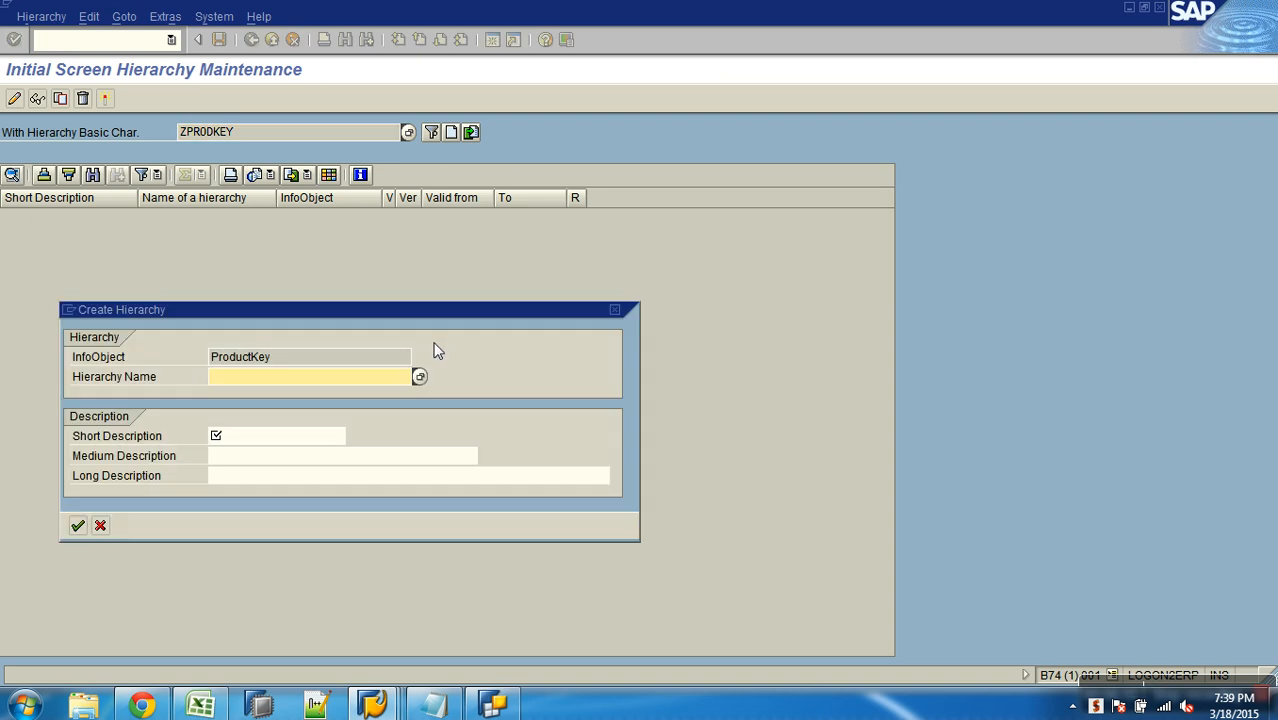
type("ZHIER")
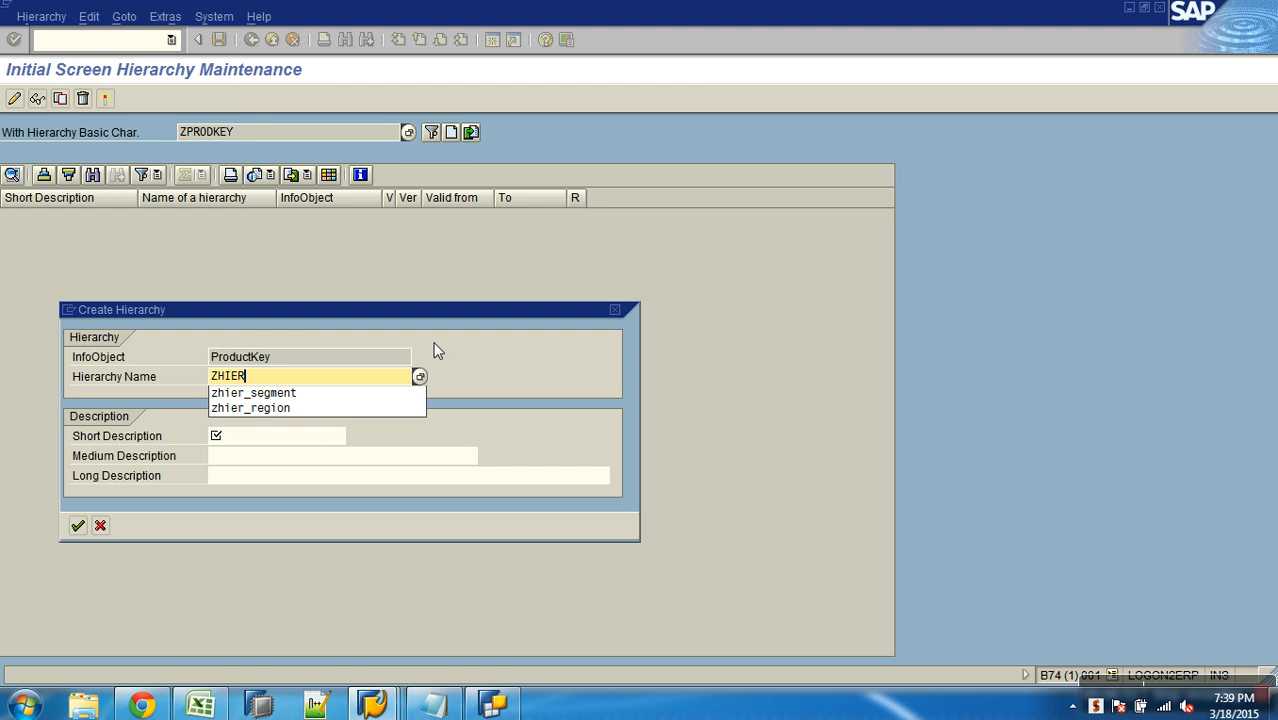
type("_PRODUCT_TYPE")
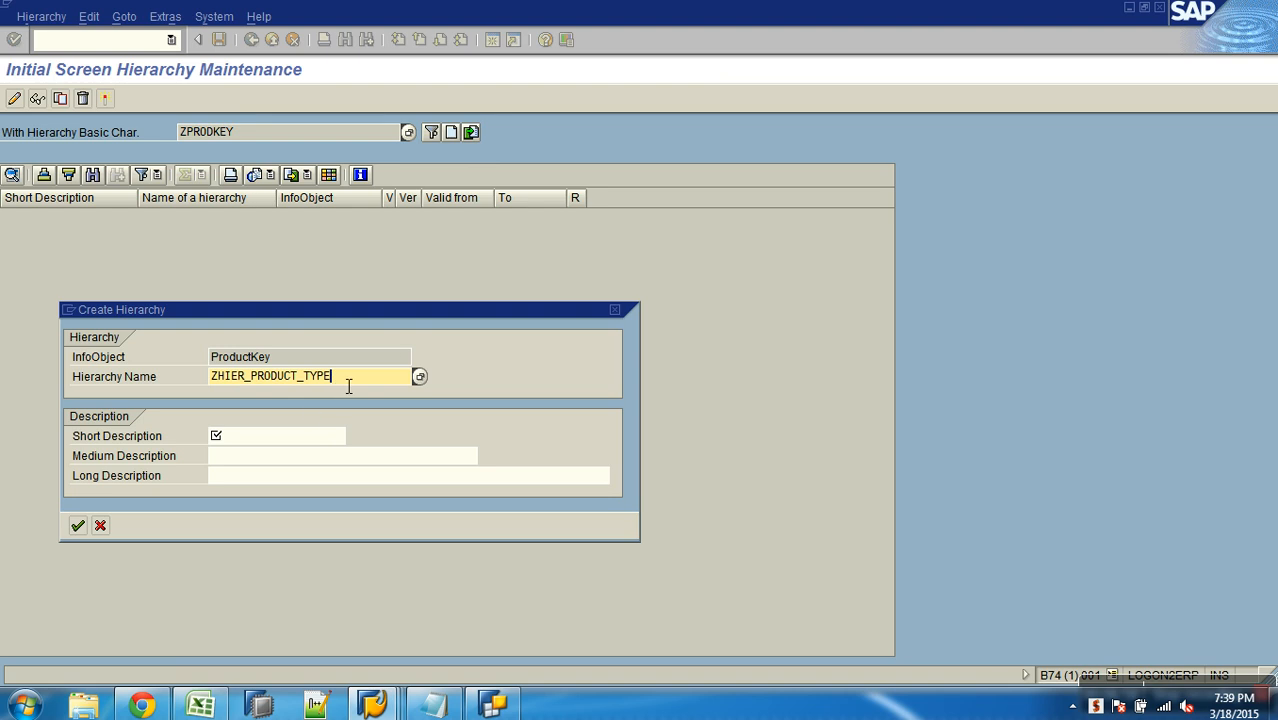
left_click_drag(348, 385, 77, 375)
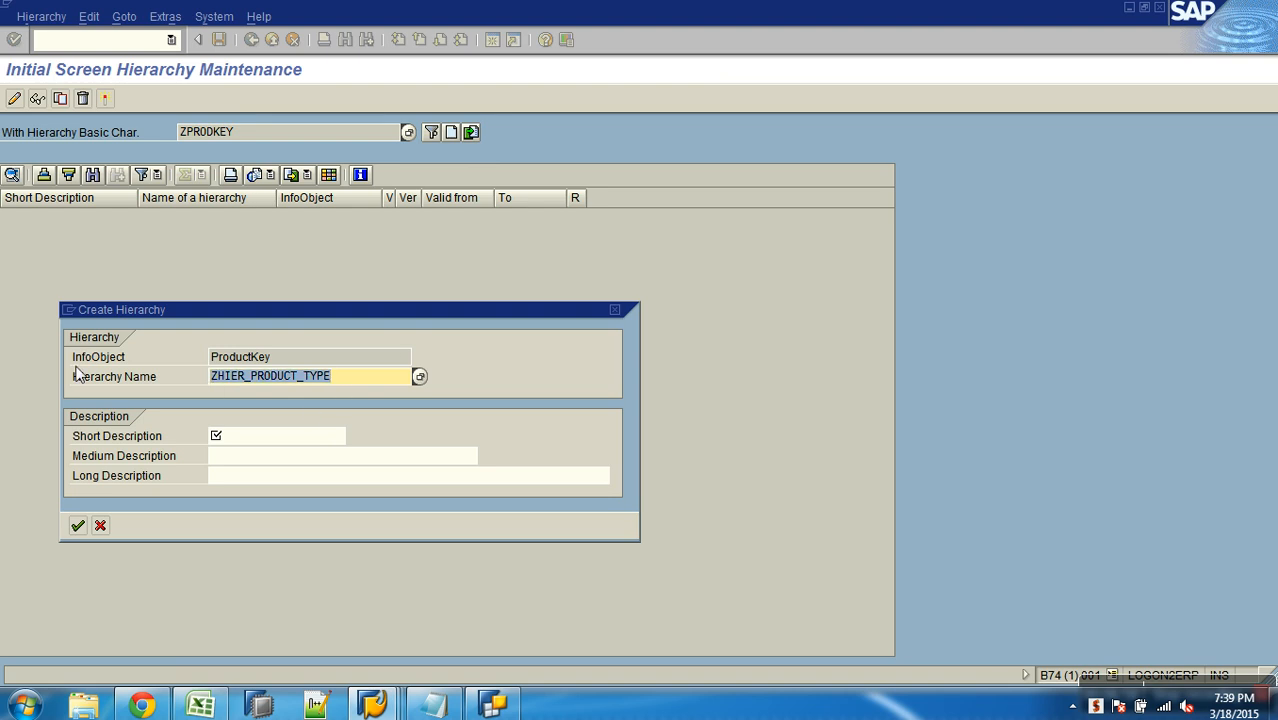
key("ctrl+c")
left_click(268, 437)
key("ctrl+v")
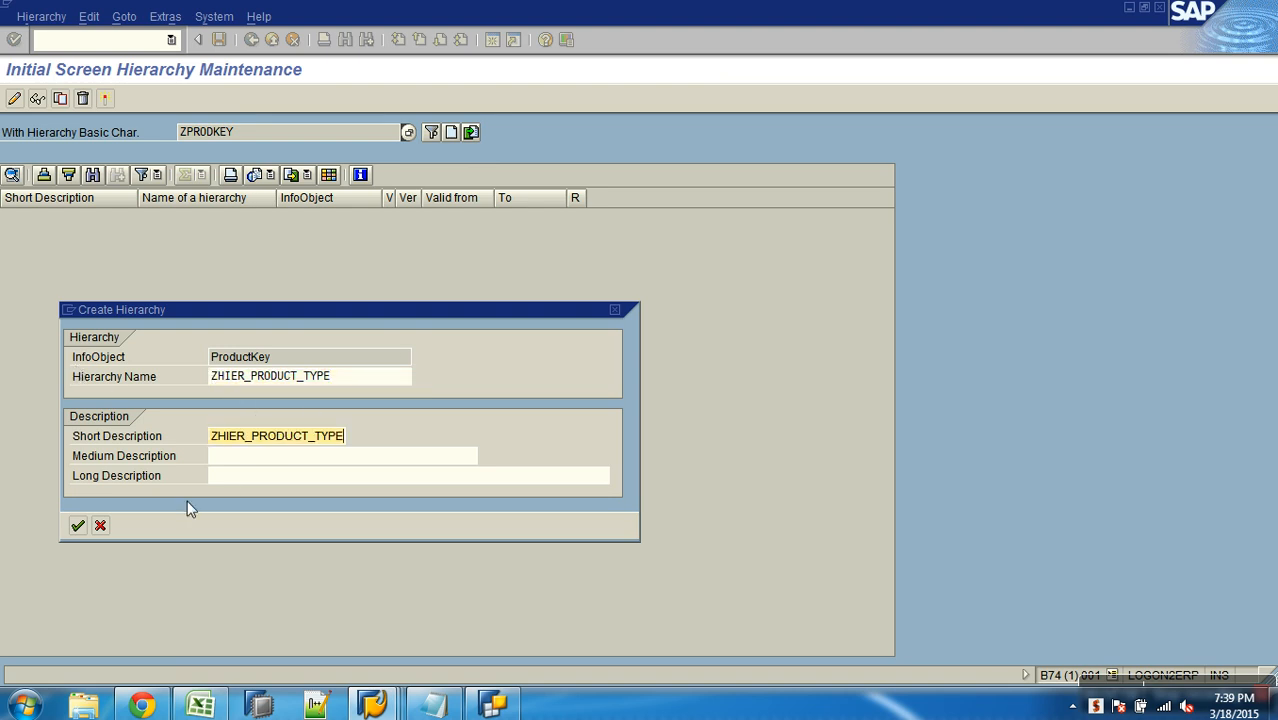
left_click(77, 525)
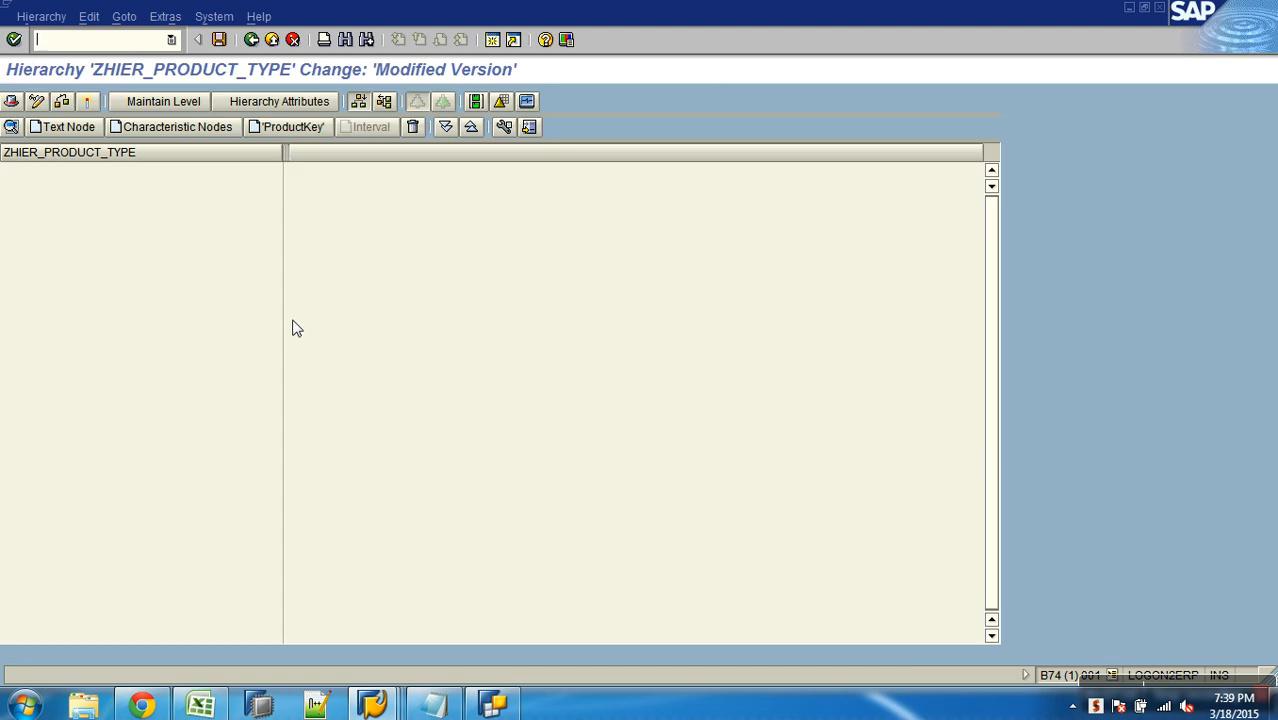
Step: Create a top-level text node SPORTS with the short description Sports in the hierarchy
left_click(79, 128)
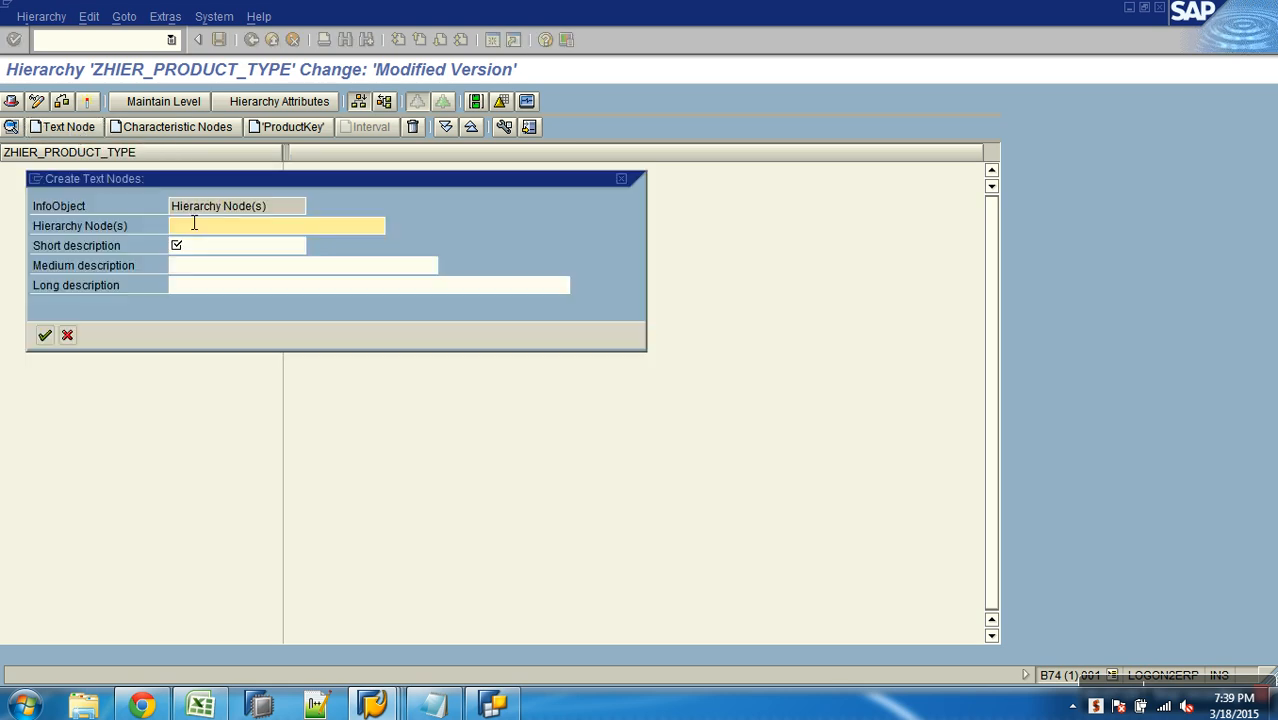
type("SPORTS")
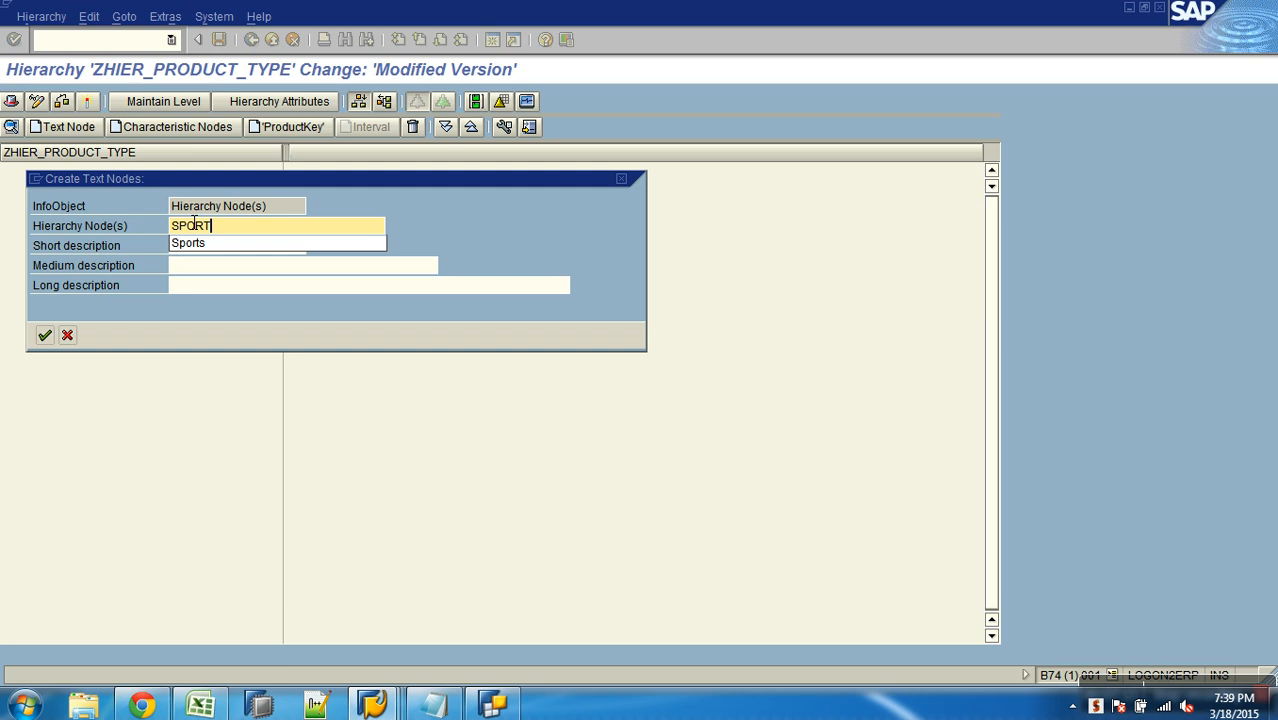
key("Tab")
type("Sports")
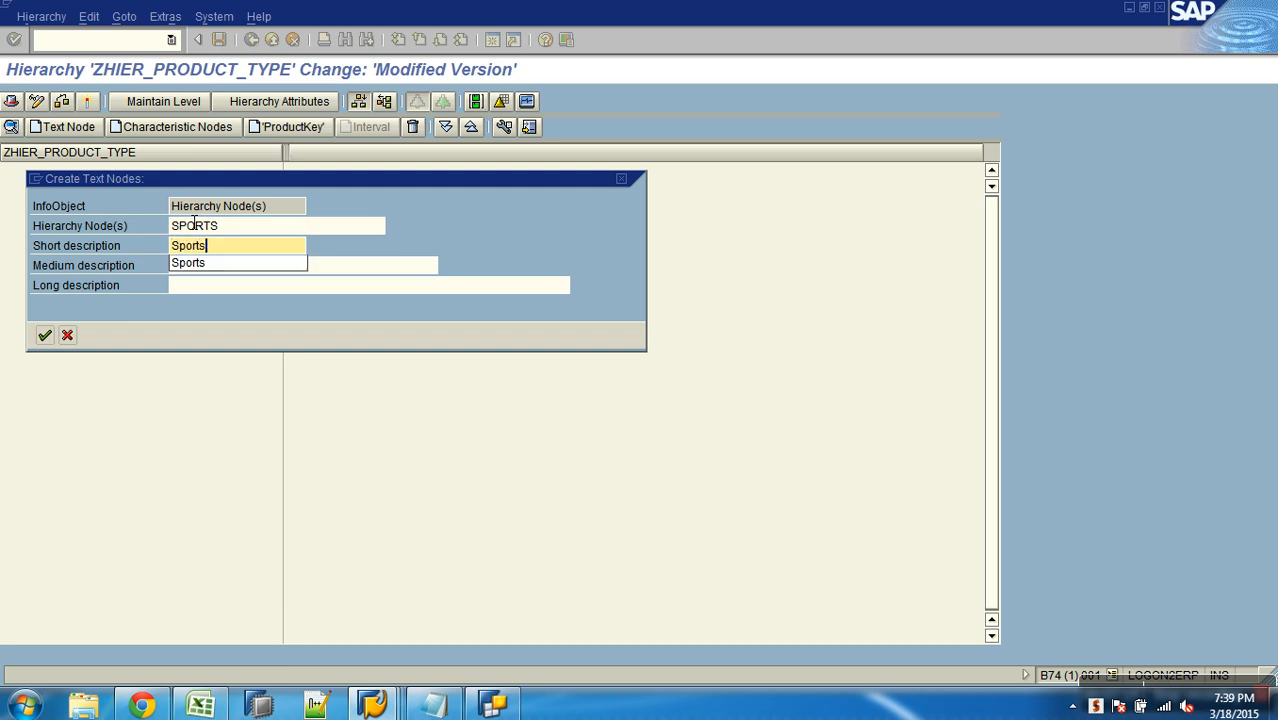
key("Return")
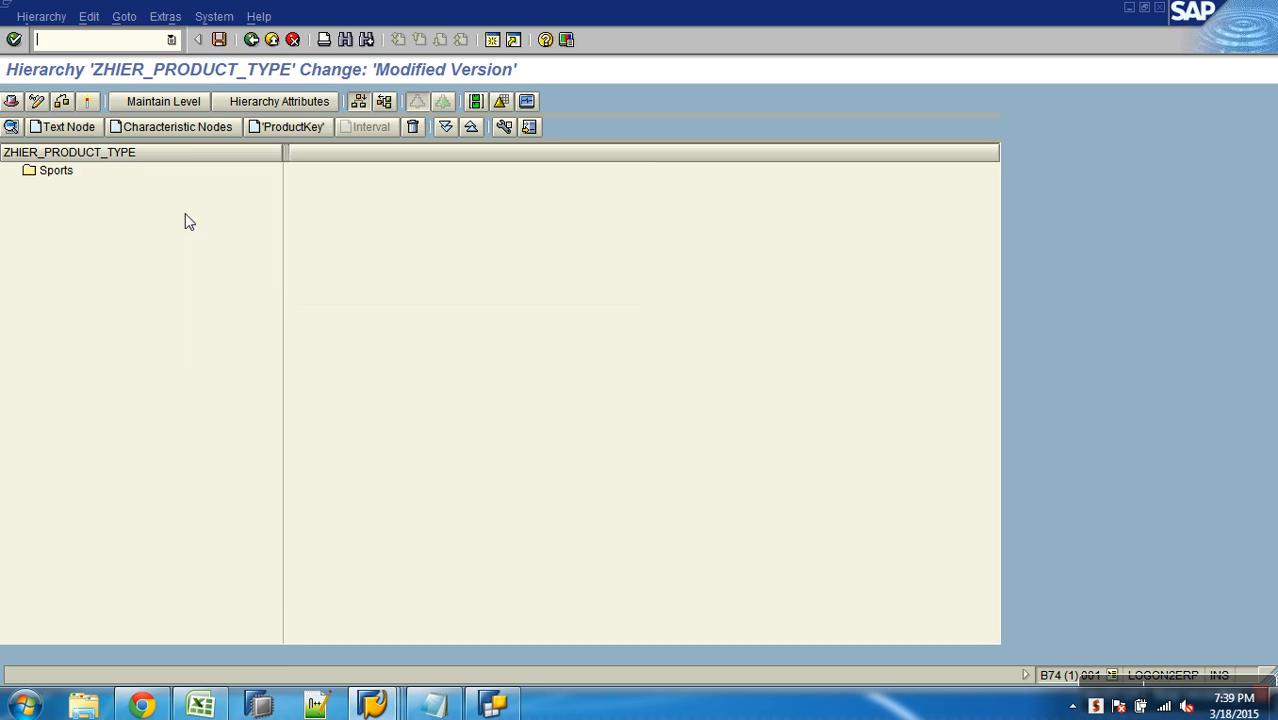
Step: Create a second top-level text node named Dress with the short description Dress
left_click(68, 128)
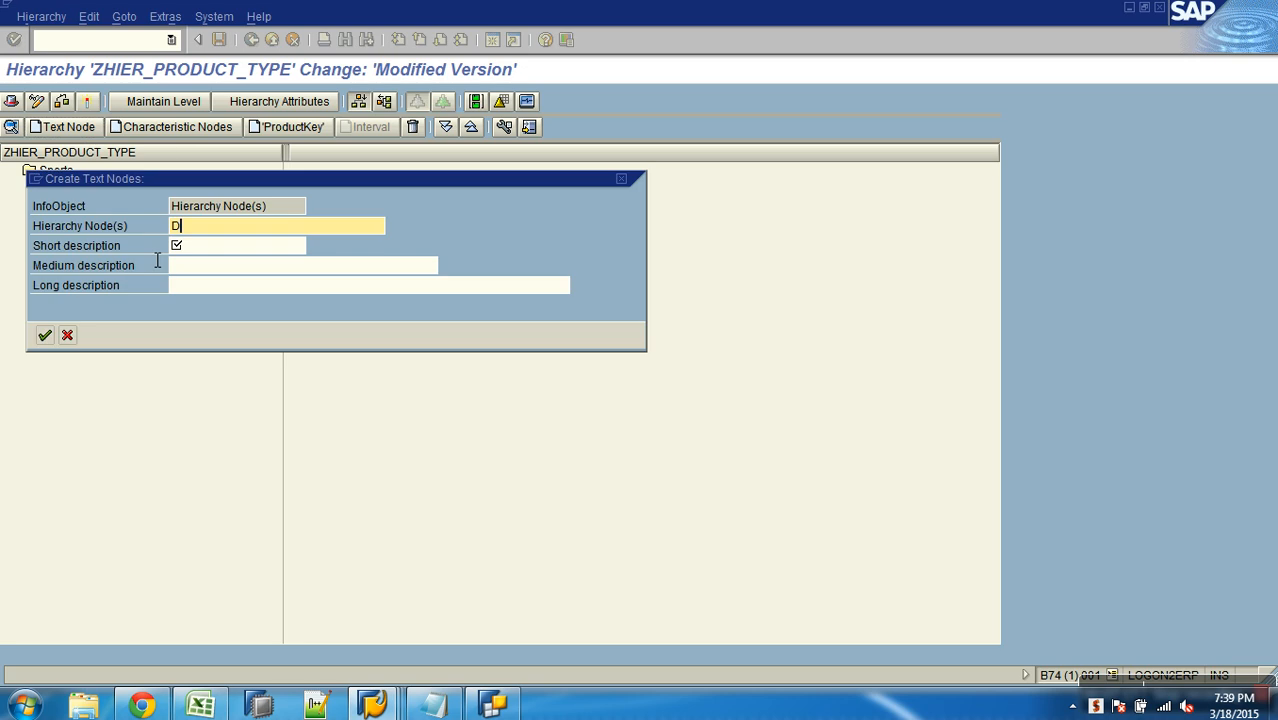
key("Tab")
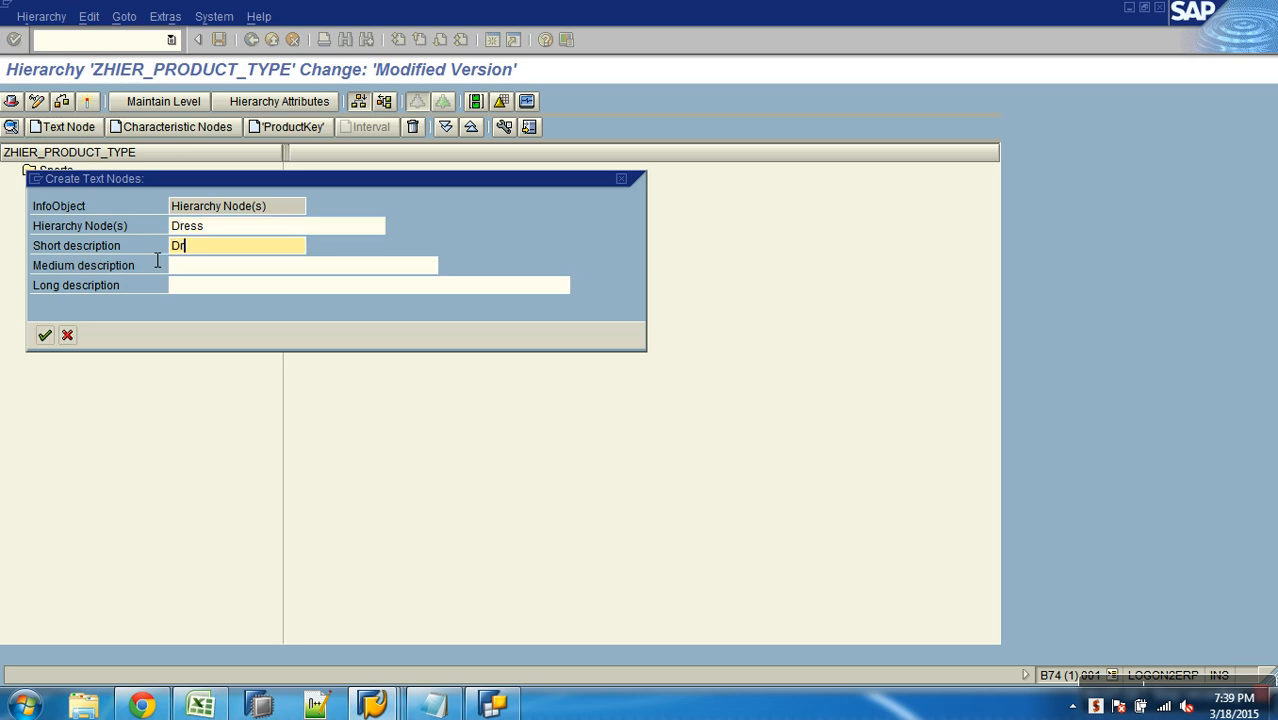
type("Dress")
key("Return")
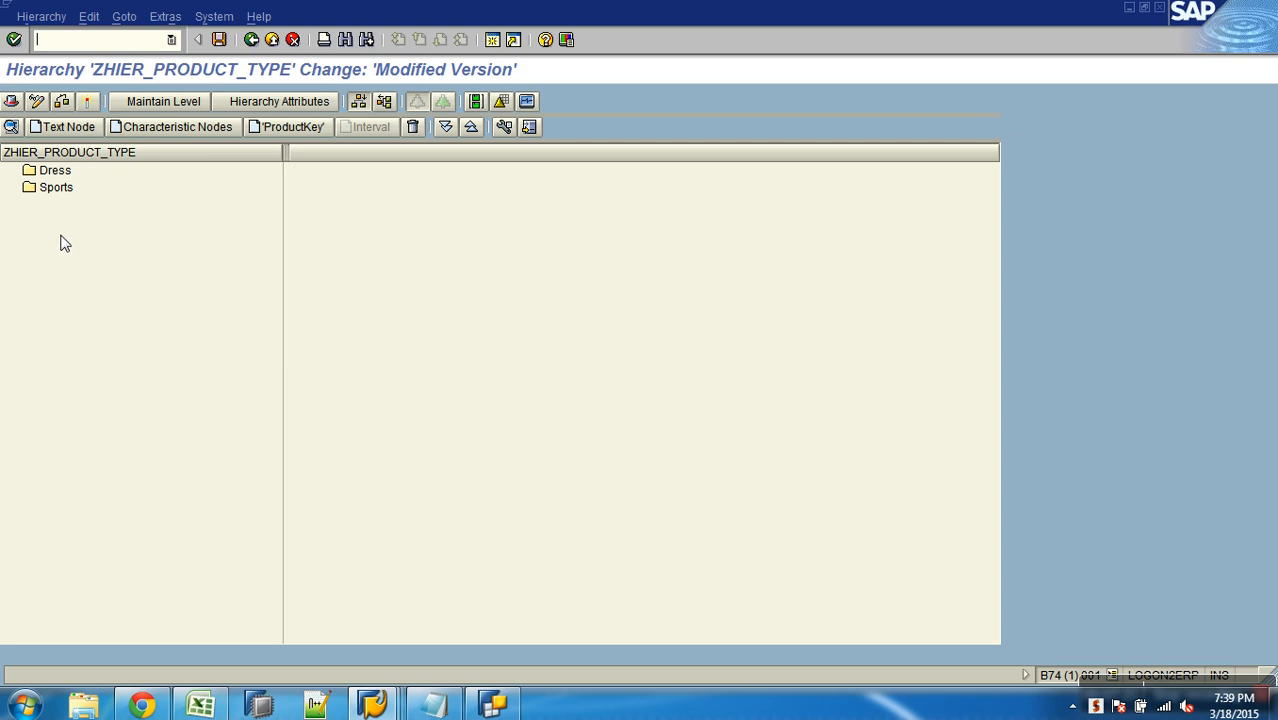
Step: Create a text node named cricket under the Sports node, with the short description cricket
left_click(53, 172)
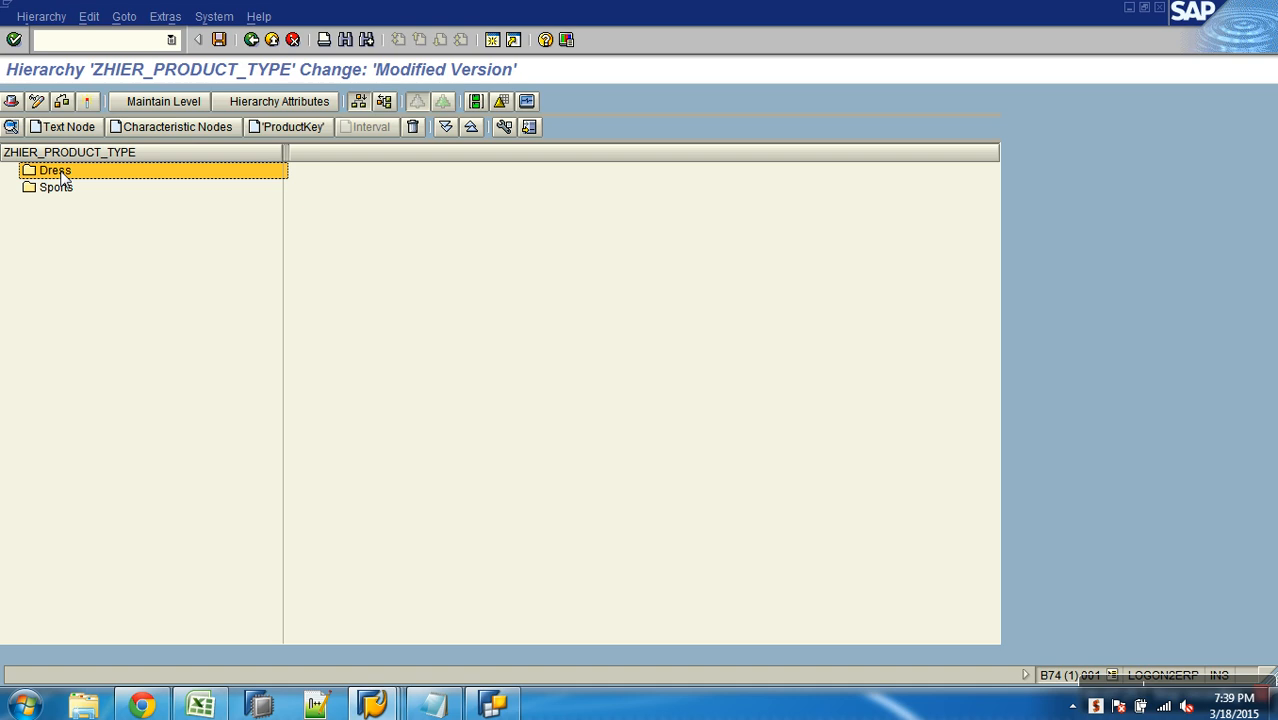
left_click(68, 188)
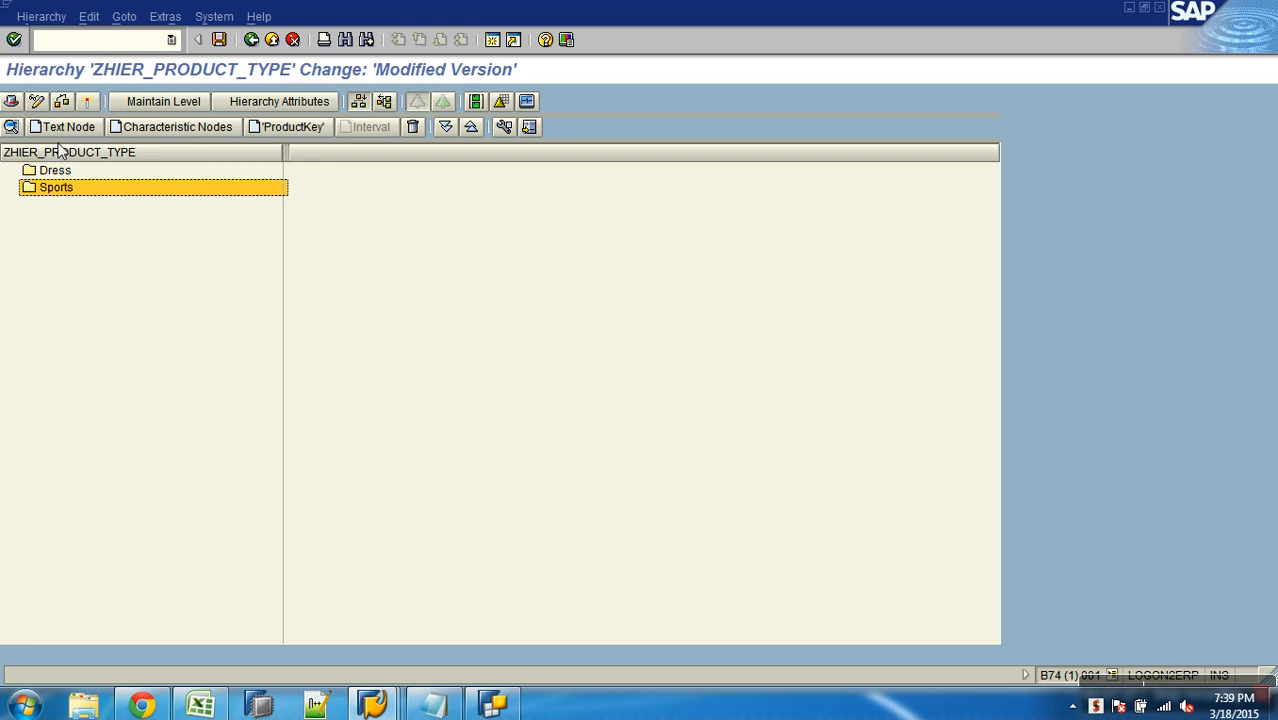
left_click(64, 127)
type("cricket")
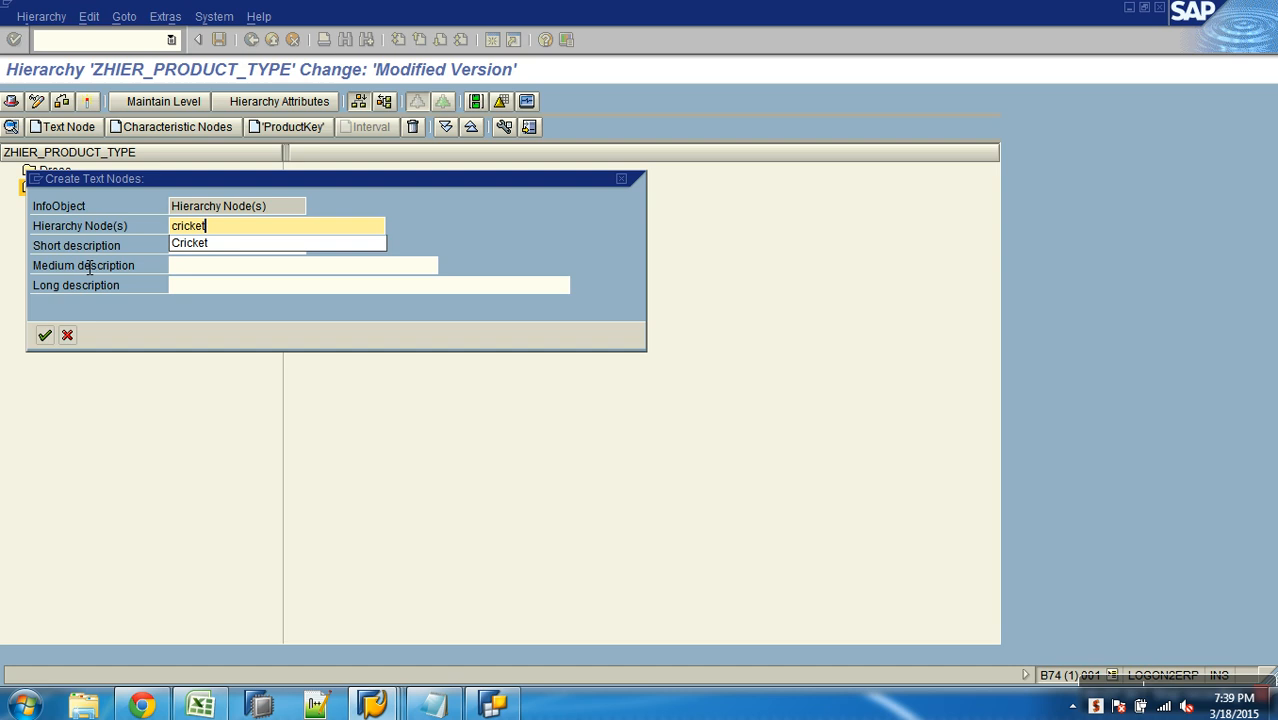
key("Tab")
type("cricket")
key("Return")
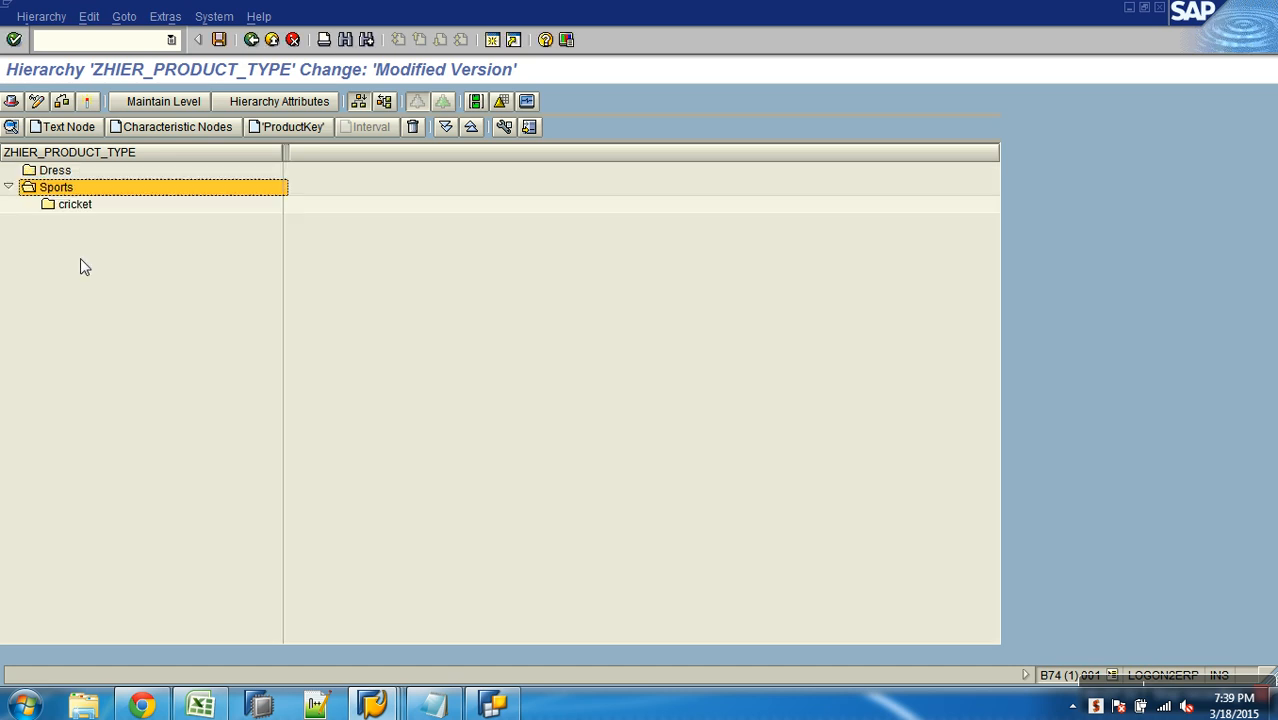
Step: Create a text node named tennis under the Sports node, with the short description tennis
left_click(64, 127)
type("tennis")
key("Tab")
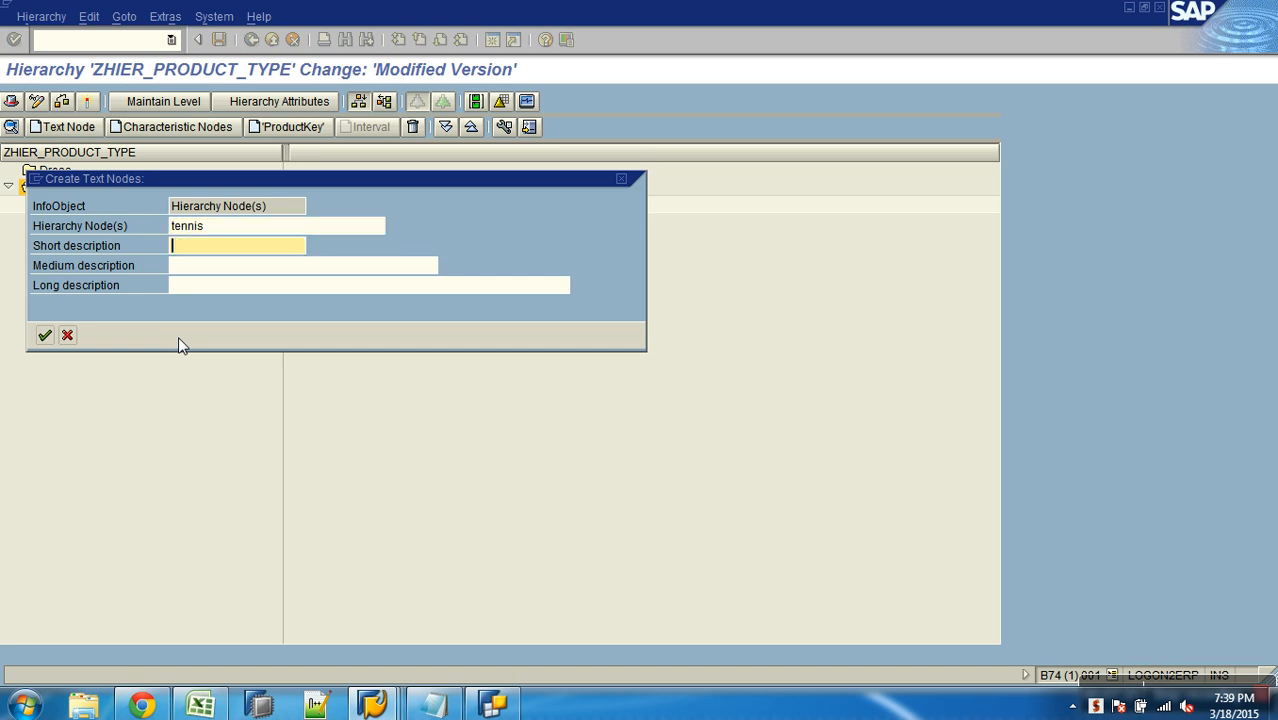
type("tennis")
key("Return")
Step: Create a text node named gents under the Dress node, with the short description gents
left_click(55, 171)
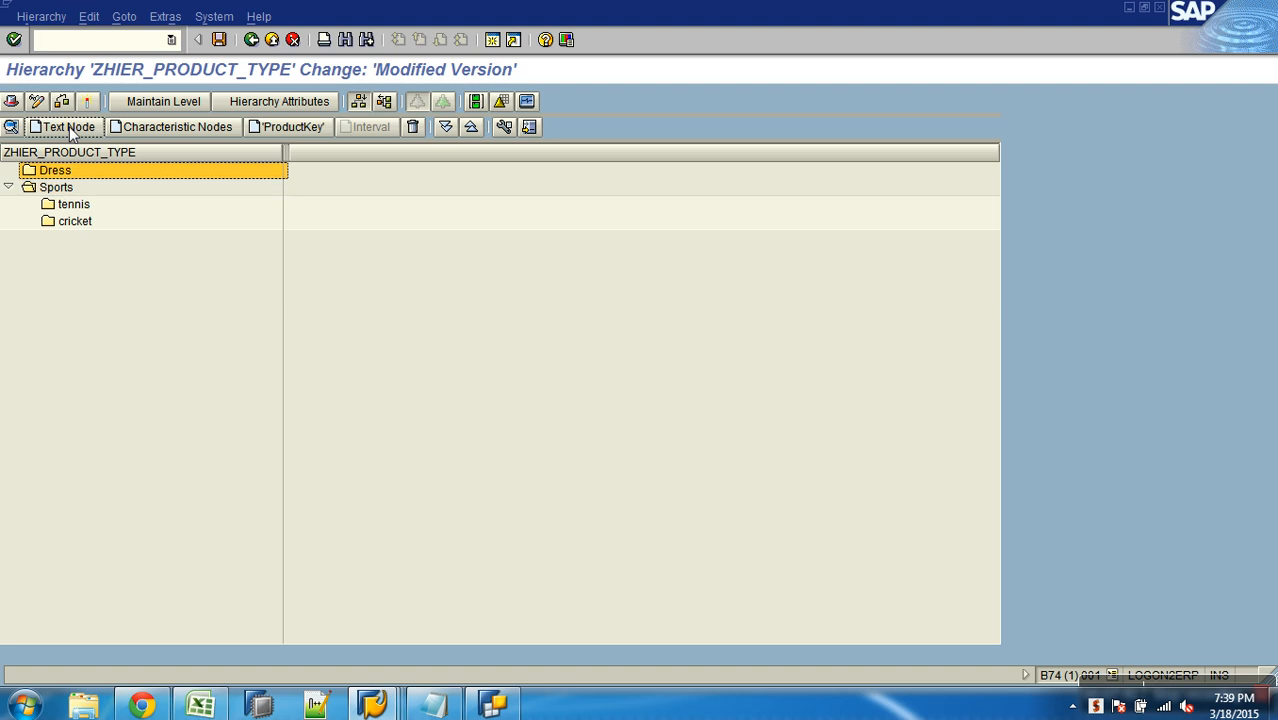
left_click(68, 127)
type("gents")
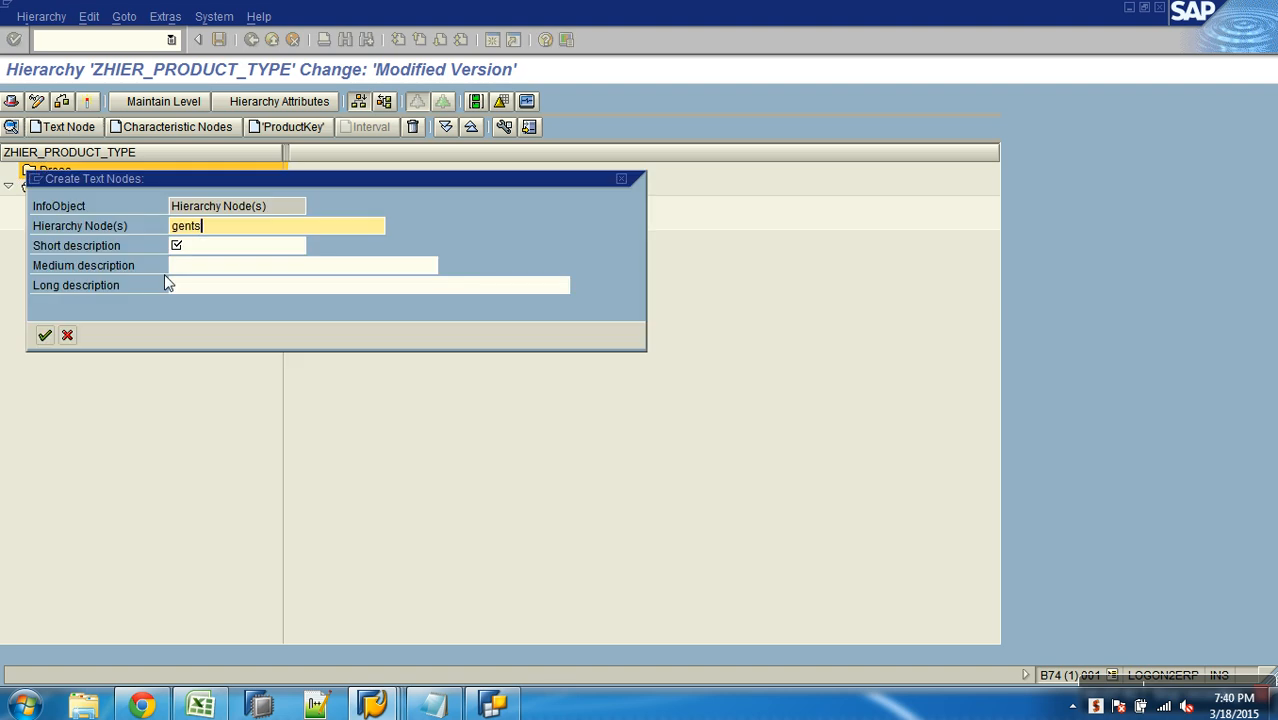
key("Return")
left_click(85, 455)
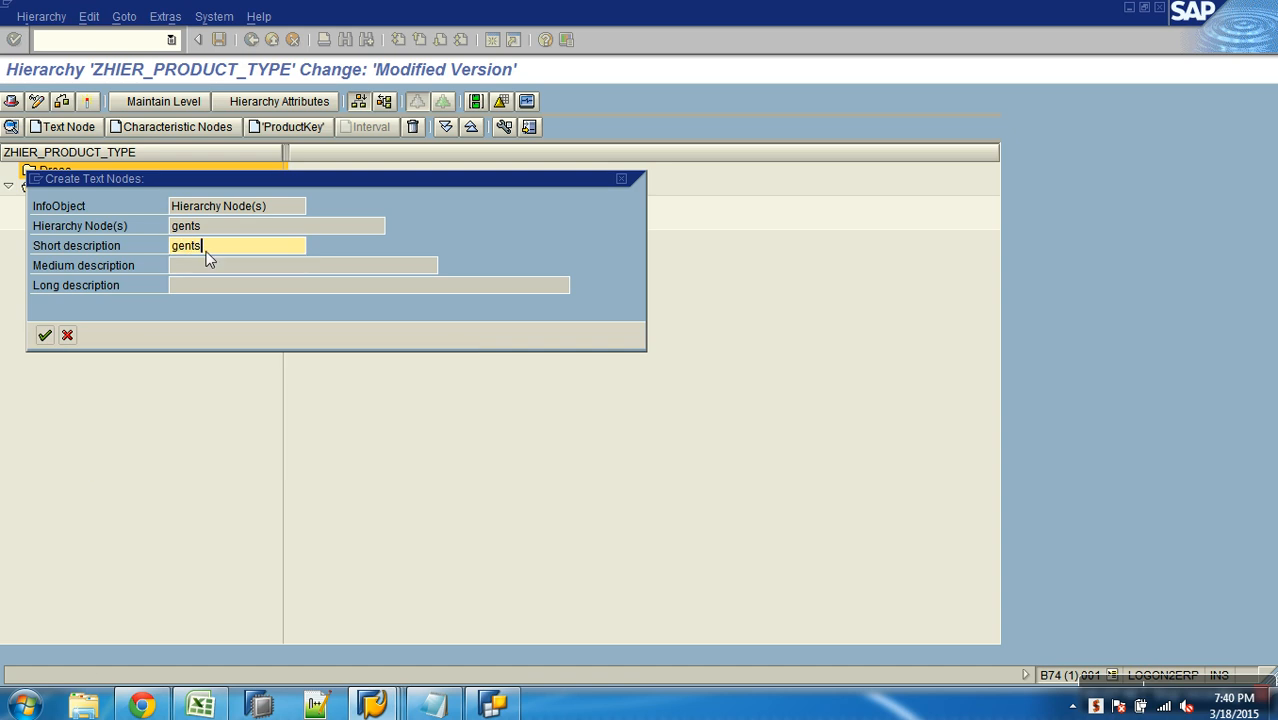
key("Return")
Step: Create a text node named ladies under the Dress node, with the short description ladies
left_click(68, 128)
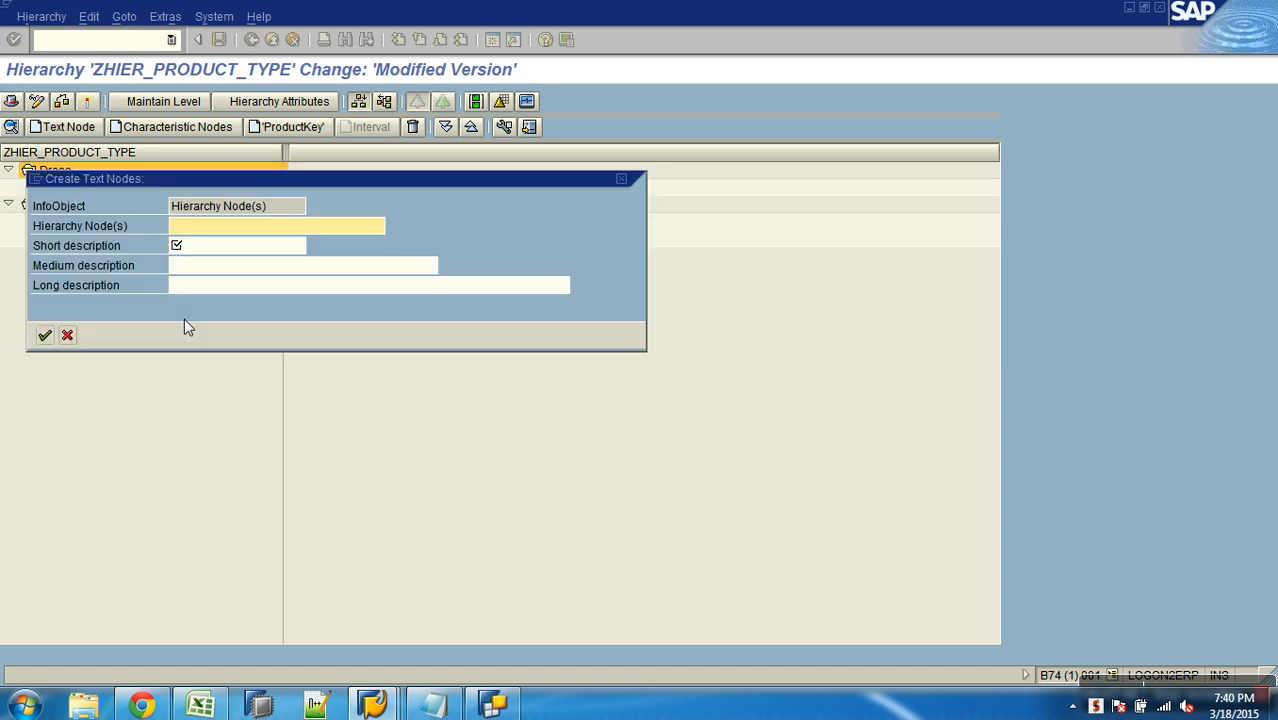
type("ladies")
key("Tab")
type("ladies")
key("Return")
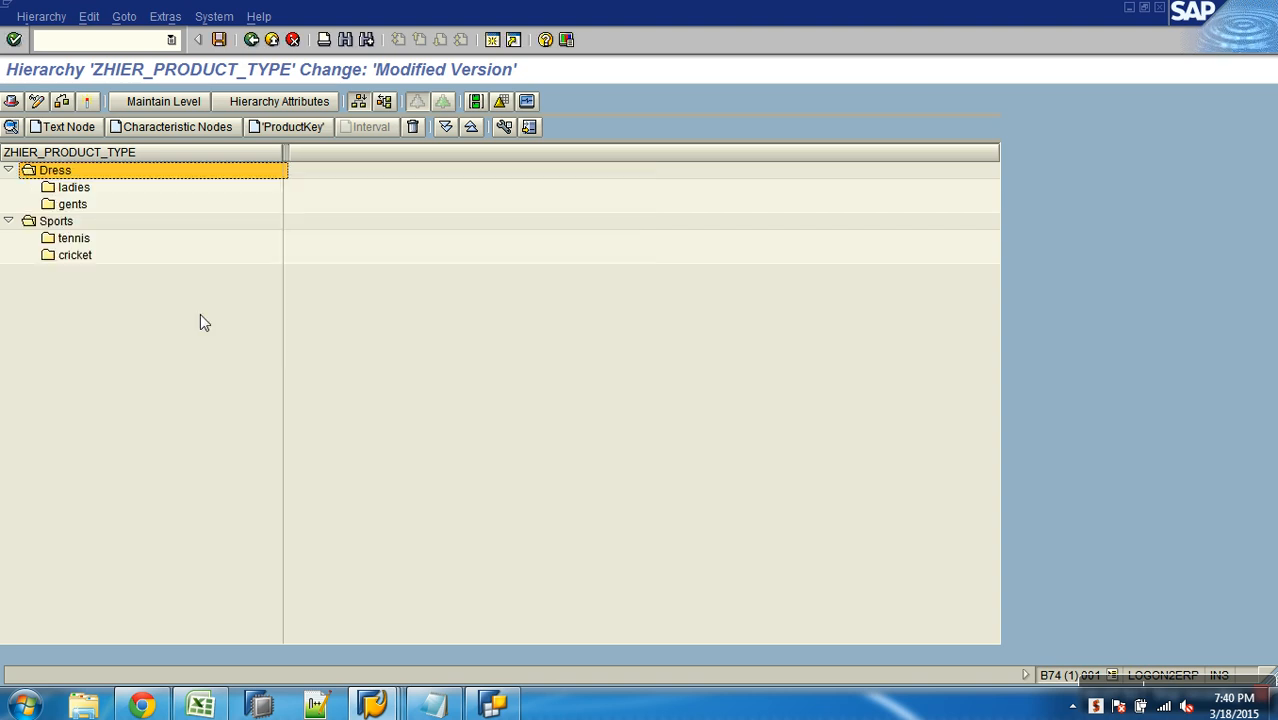
Step: Open the ProductKey multiple selection for the ladies node and mark product keys 0000 through 0032
left_click(86, 189)
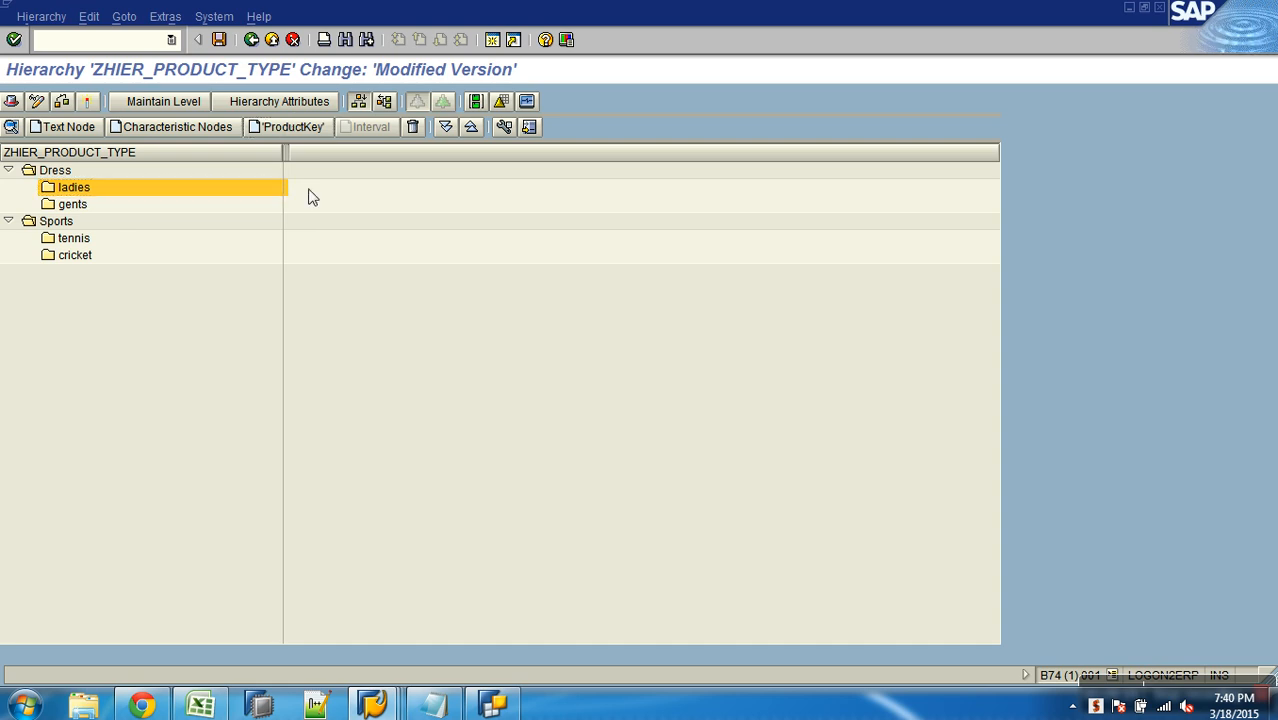
left_click(200, 185)
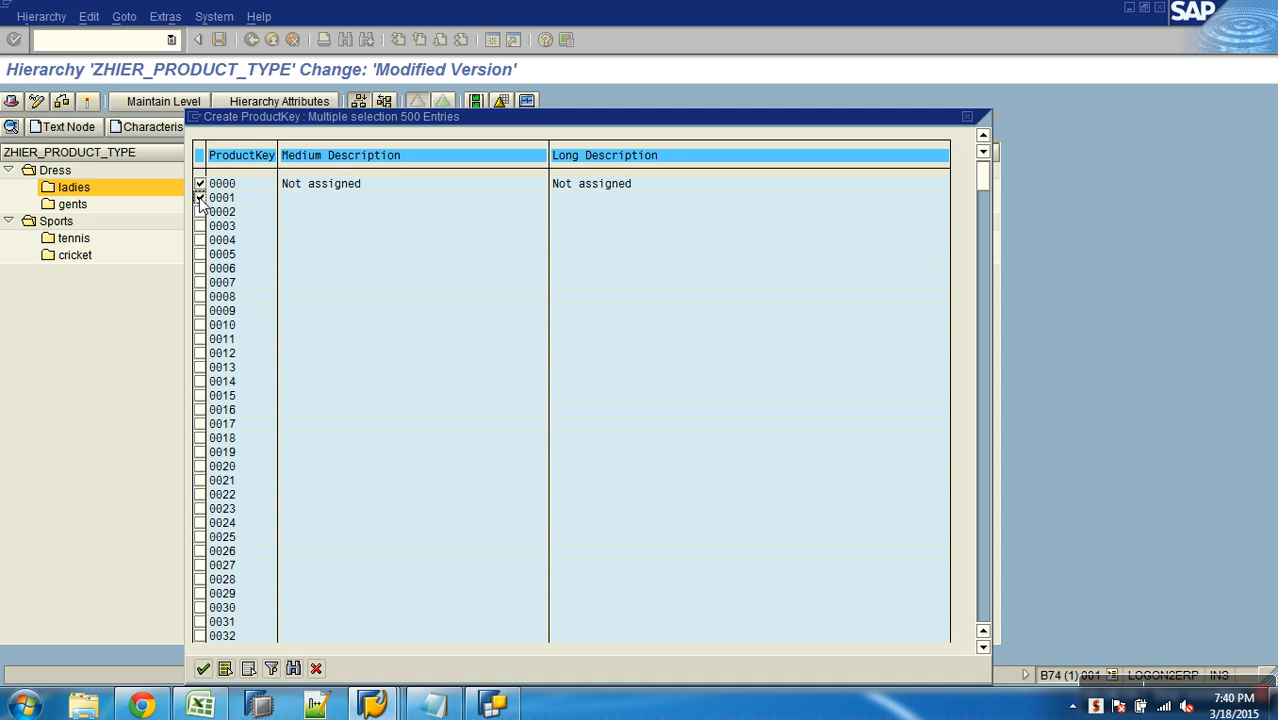
key("Down")
key("space")
key("Down")
key("space")
key("Down")
key("space")
key("Down")
key("space")
key("Down")
key("space")
key("Down")
key("space")
key("Down")
key("space")
key("Down")
key("Down")
key("space")
key("Down")
key("space")
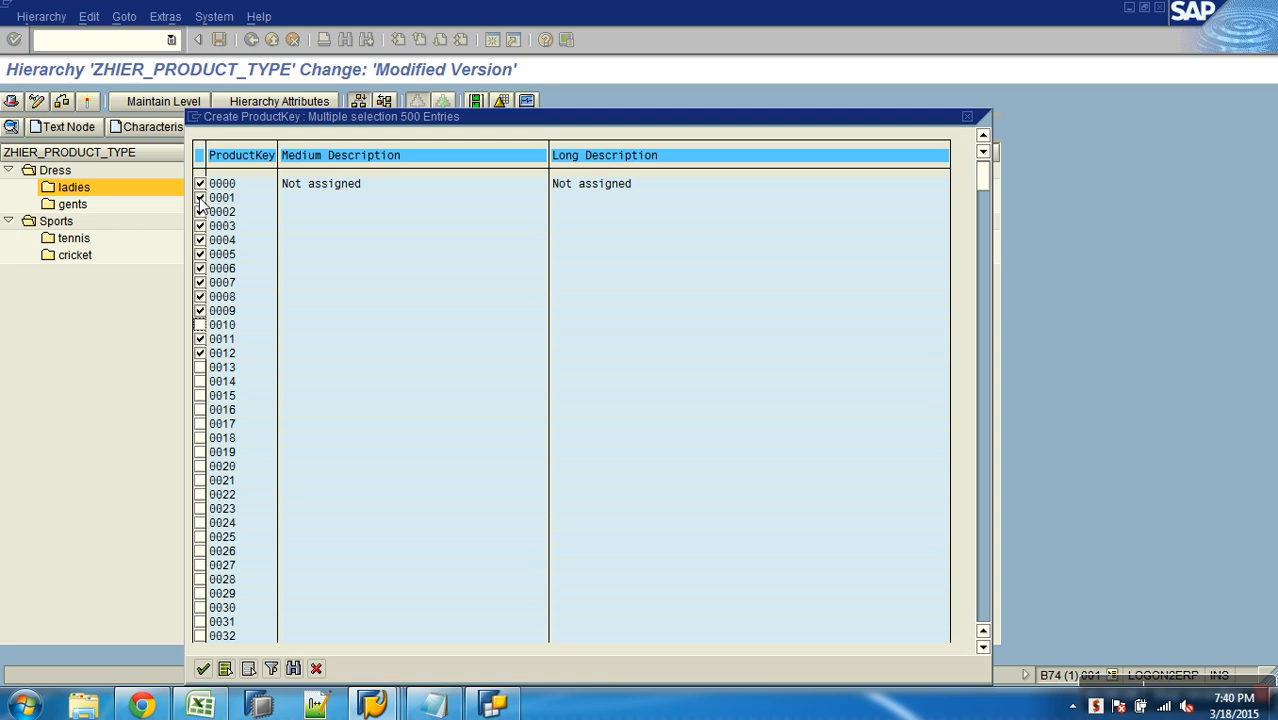
key("Down")
key("space")
key("Down")
key("space")
key("Down")
key("space")
key("Down")
key("space")
key("Down")
key("space")
key("Down")
key("space")
key("Down")
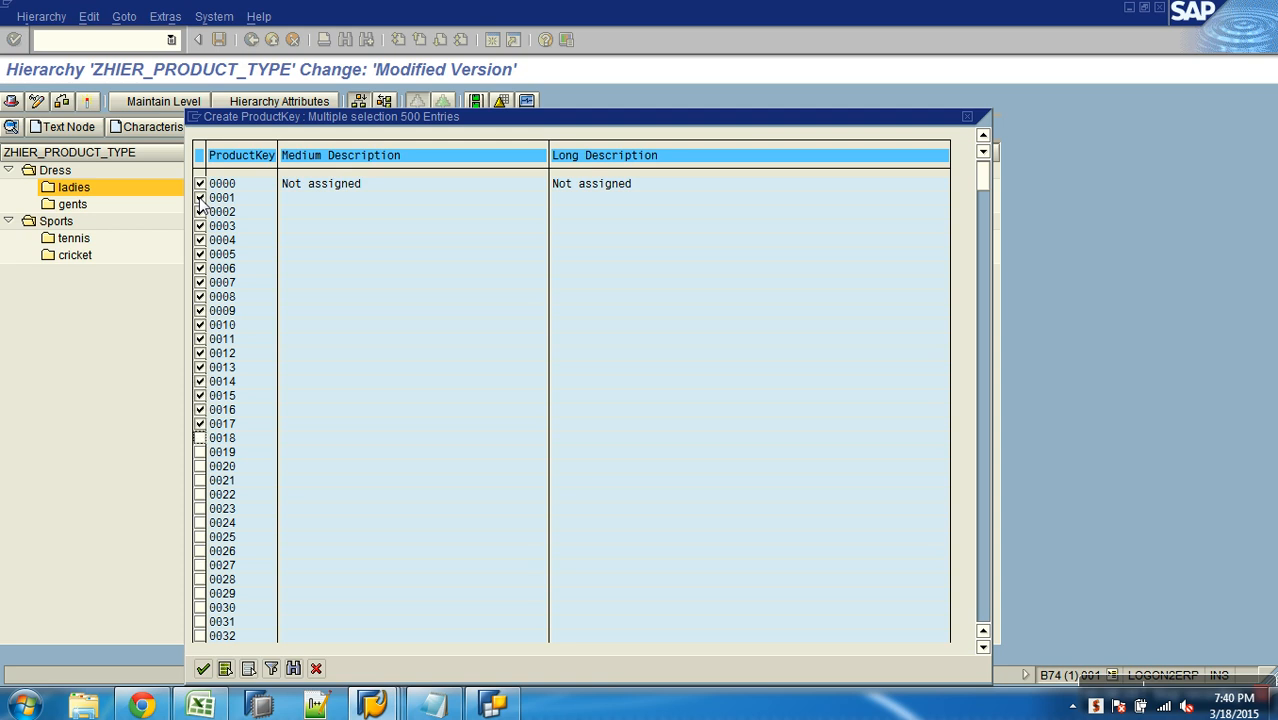
key("space")
key("Down")
key("space")
key("Down")
key("space")
key("Down")
key("space")
key("Down")
key("space")
key("Down")
key("space")
key("Down")
key("space")
key("Down")
key("space")
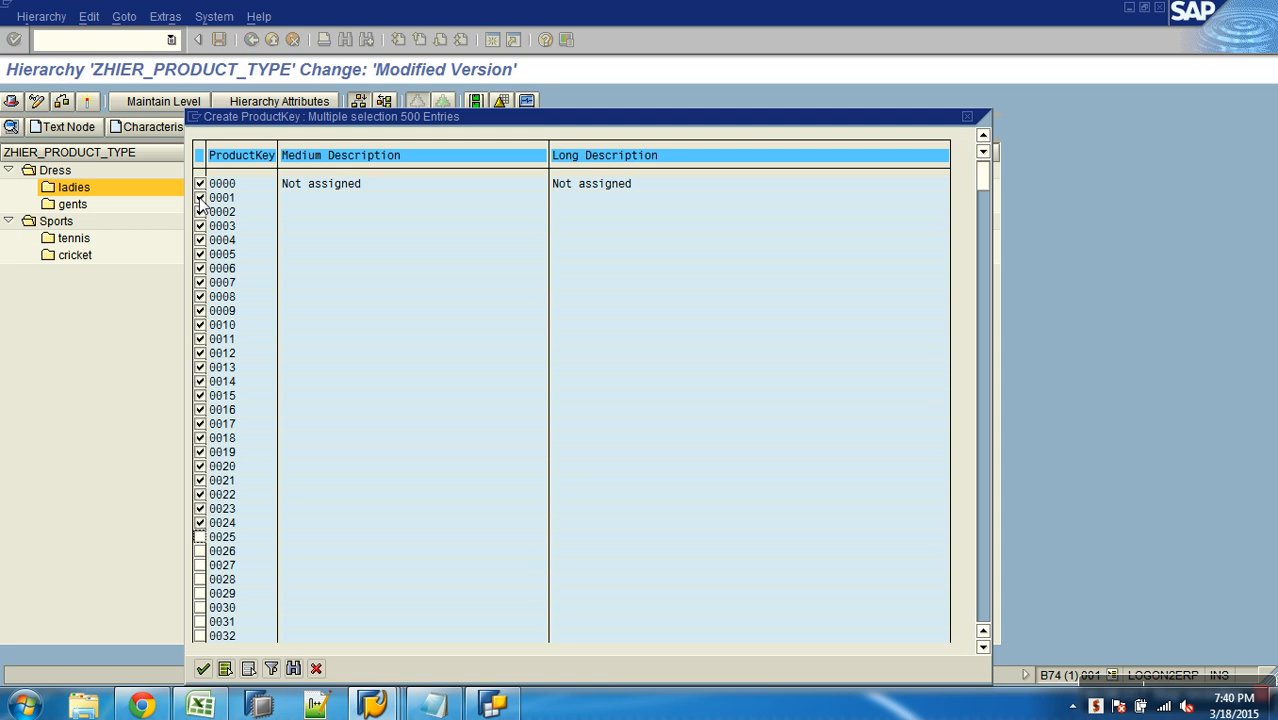
key("Down")
key("space")
key("Down")
key("space")
key("Down")
key("space")
key("Down")
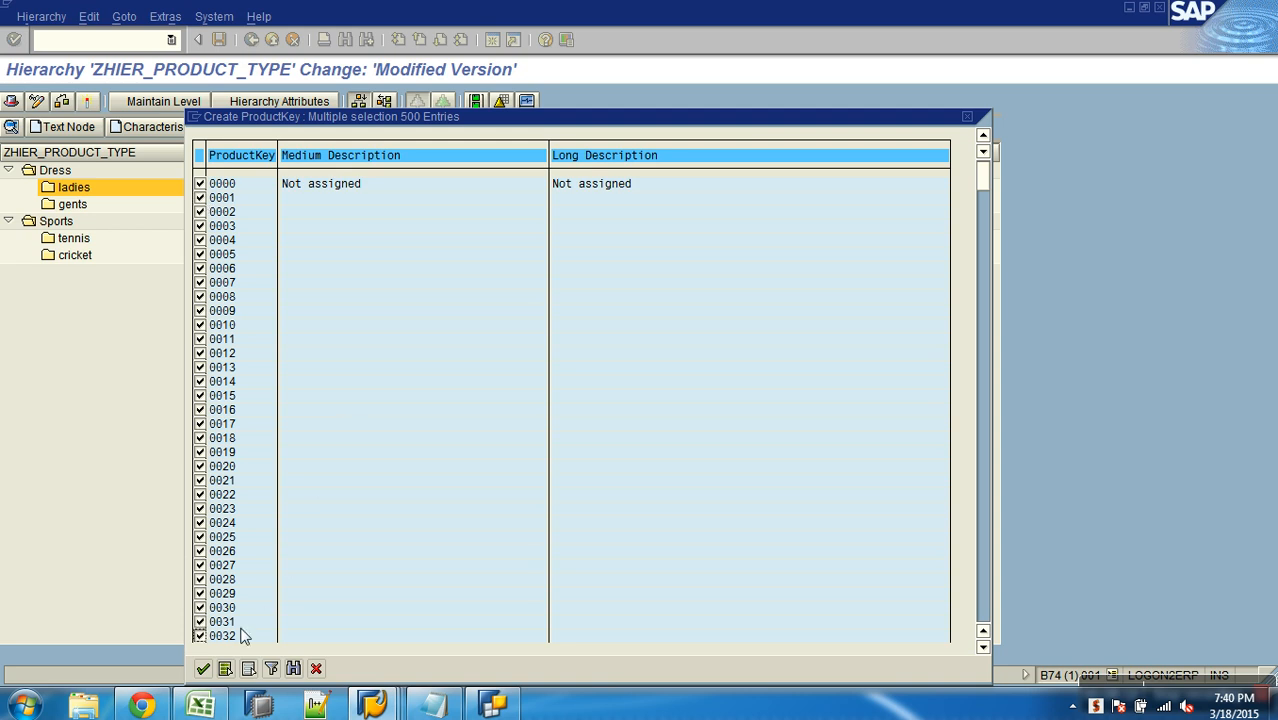
Step: Mark product keys 0033 through 0065 on the following page of the selection for the ladies node
left_click(983, 608)
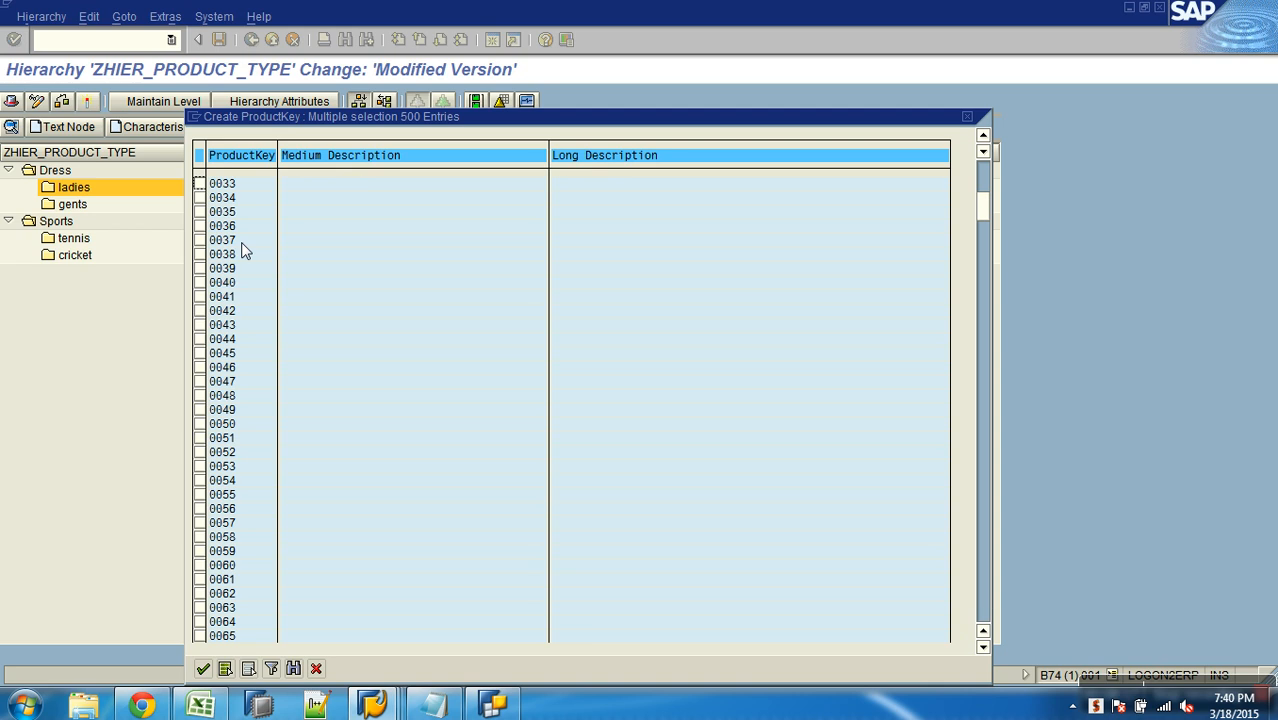
left_click(199, 184)
key("Down")
key("space")
key("Down")
key("space")
key("Down")
key("space")
key("Down")
key("Down")
key("space")
key("Down")
key("space")
key("Down")
key("space")
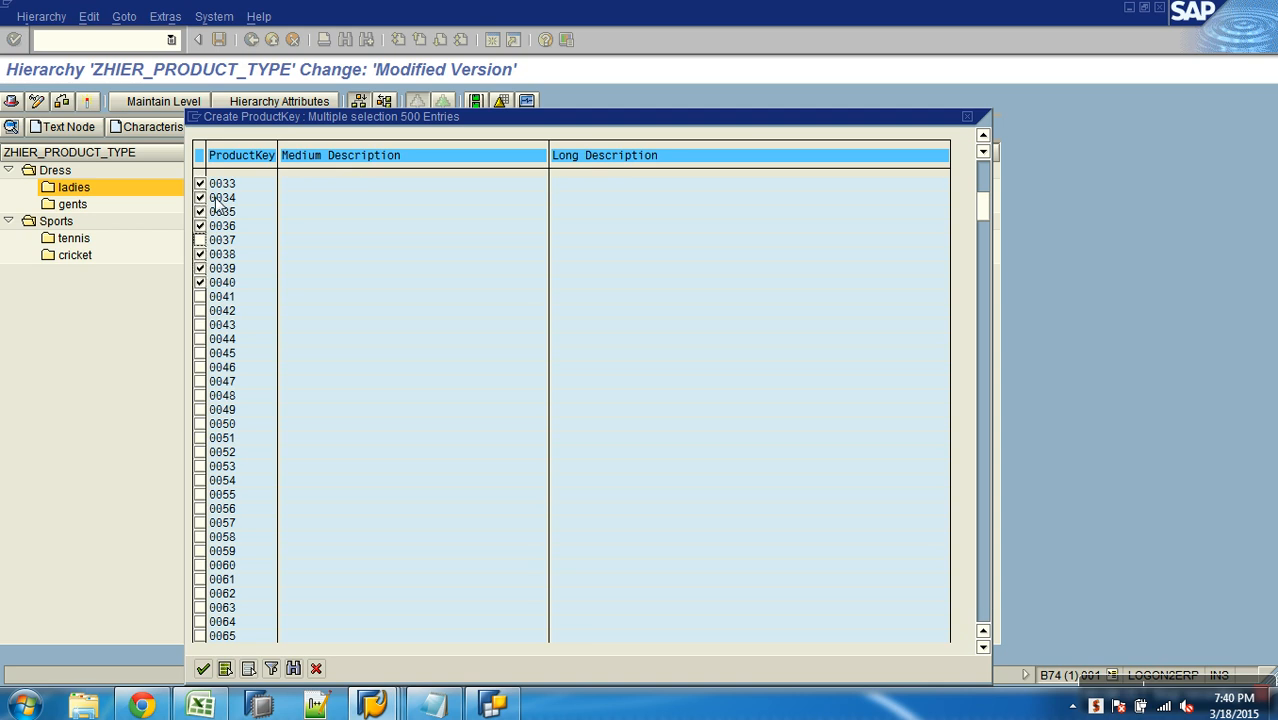
key("space")
key("Down")
key("space")
key("Down")
key("space")
key("Down")
key("space")
key("Down")
key("space")
key("Down")
key("space")
key("Down")
key("space")
key("Down")
key("space")
key("Down")
key("space")
key("Down")
key("space")
key("Down")
key("space")
key("Down")
key("space")
key("Down")
key("space")
key("Down")
key("space")
key("Down")
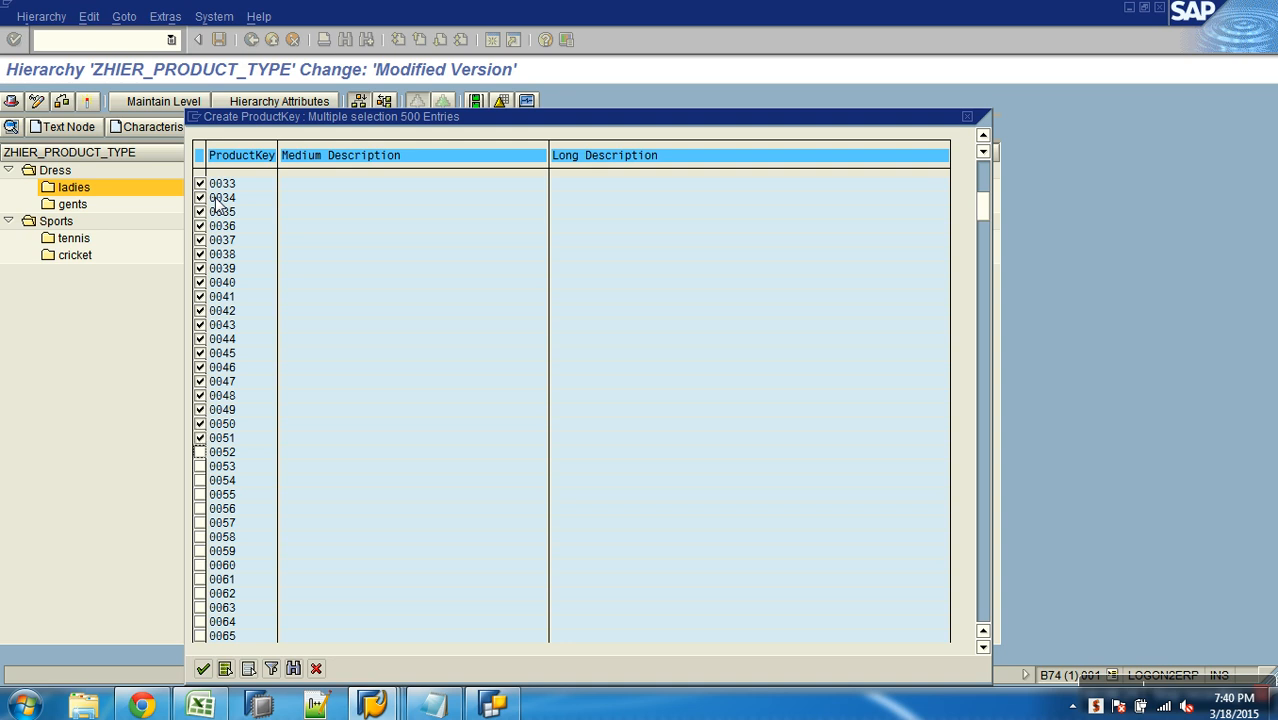
key("space")
key("Down")
key("space")
key("Down")
key("space")
key("Down")
key("space")
key("Down")
key("space")
key("Down")
key("space")
key("Down")
key("space")
key("Down")
key("space")
key("Down")
key("space")
key("Down")
key("space")
key("Down")
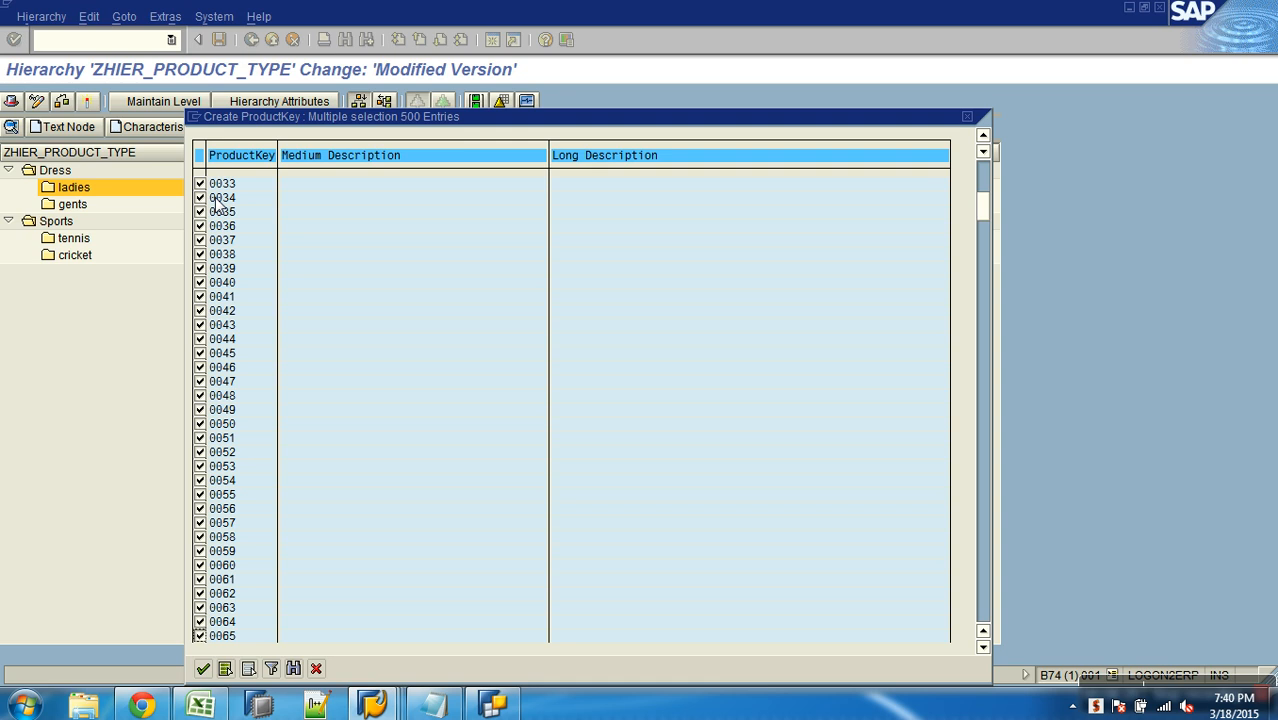
Step: Confirm the marked product keys for the ladies node and collapse that node
left_click(203, 669)
left_click(27, 171)
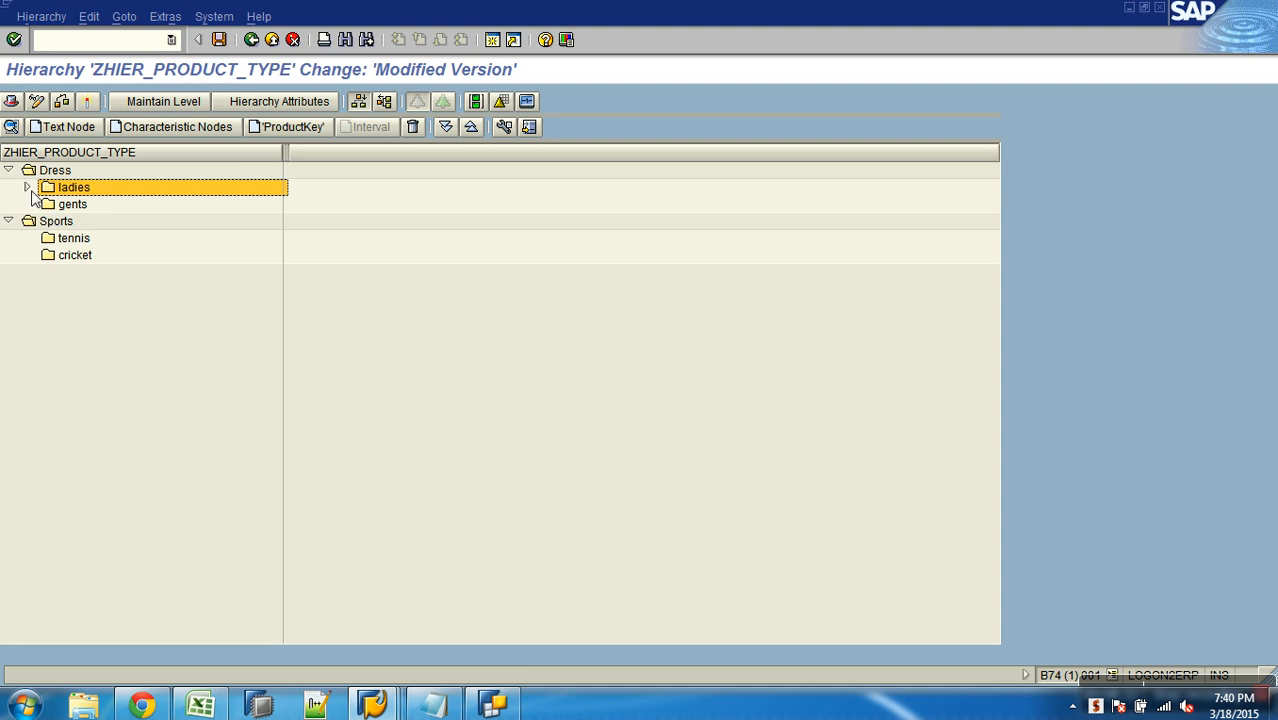
Step: Open the ProductKey multiple selection for the gents node and mark product keys 0080 through 0097 except 0088
right_click(64, 205)
left_click(295, 292)
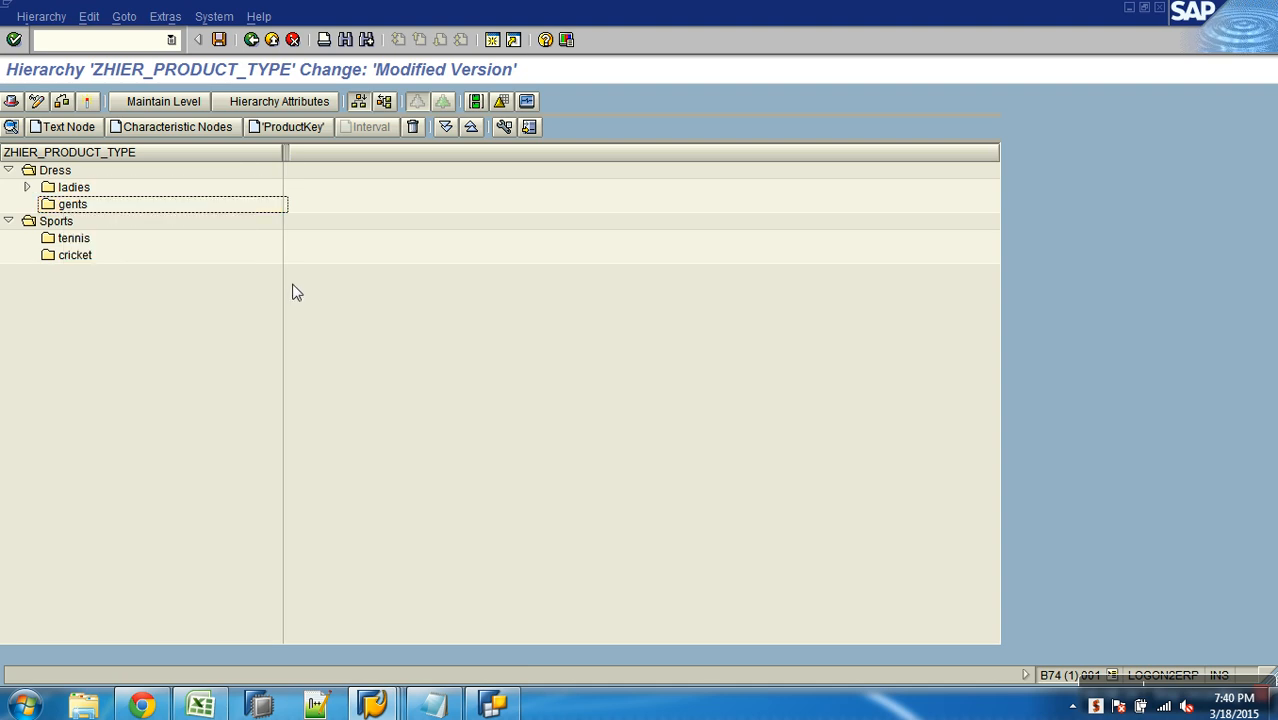
right_click(70, 205)
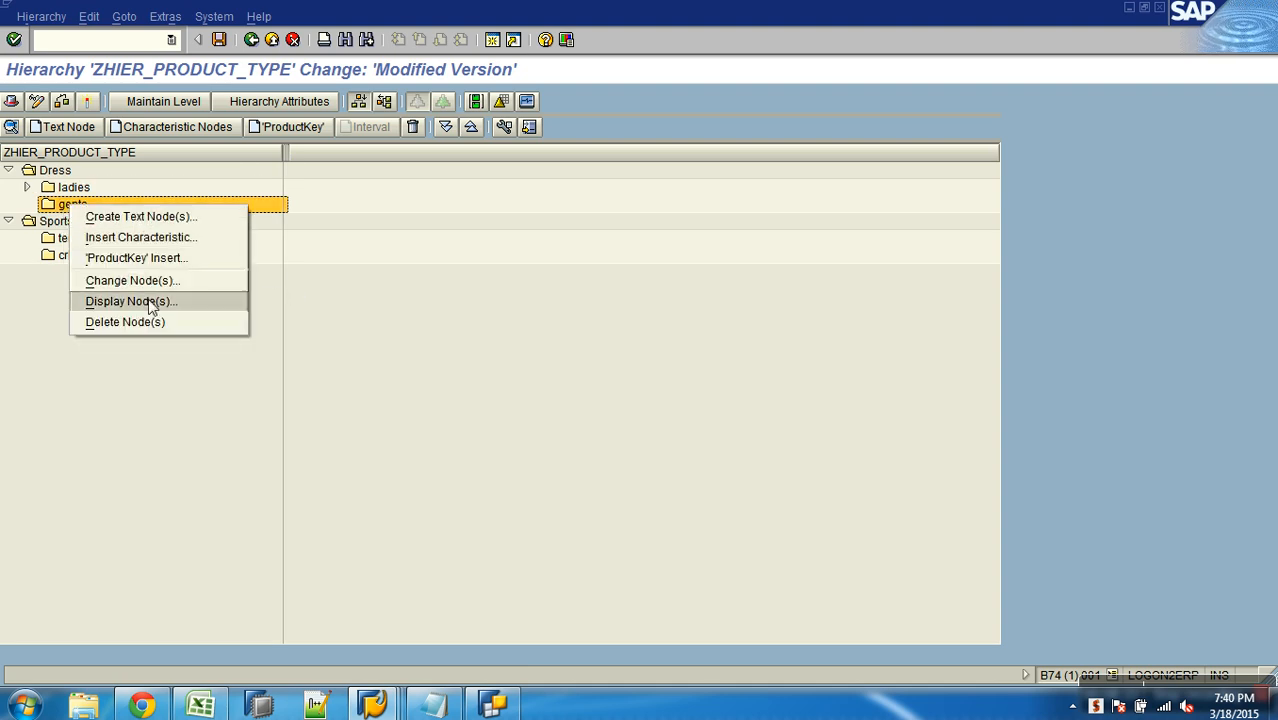
left_click(148, 262)
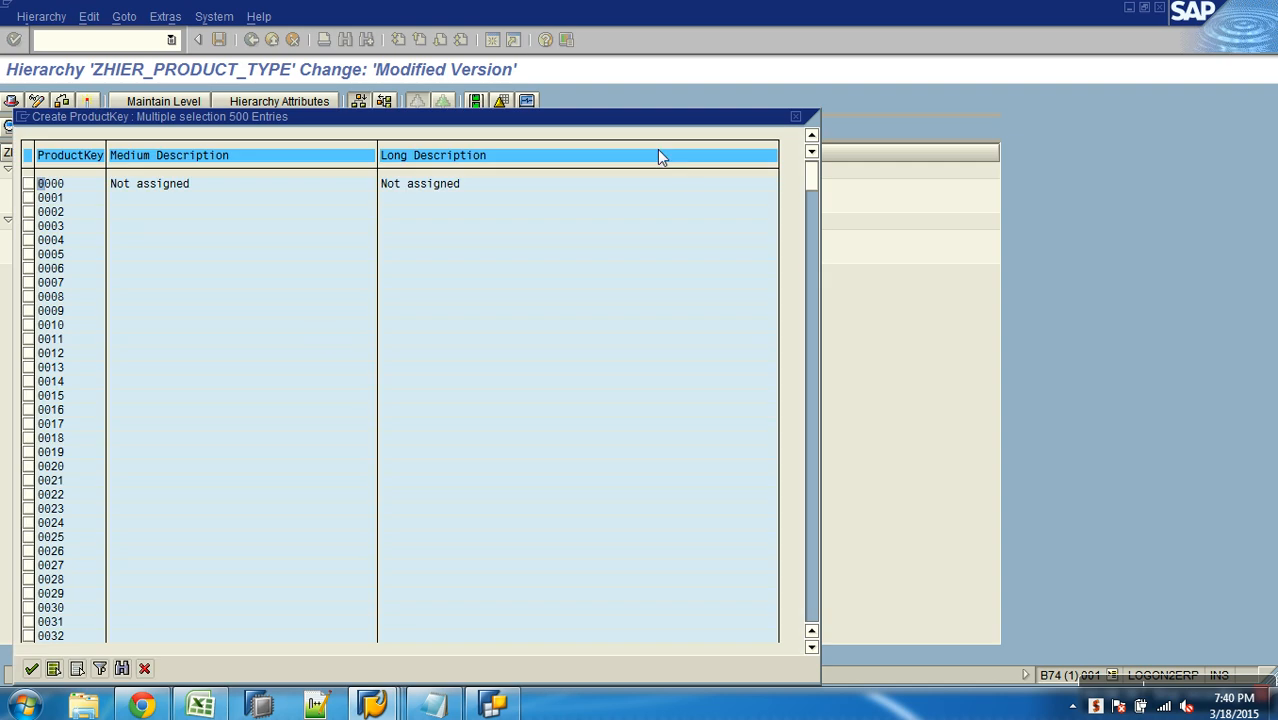
left_click(807, 232)
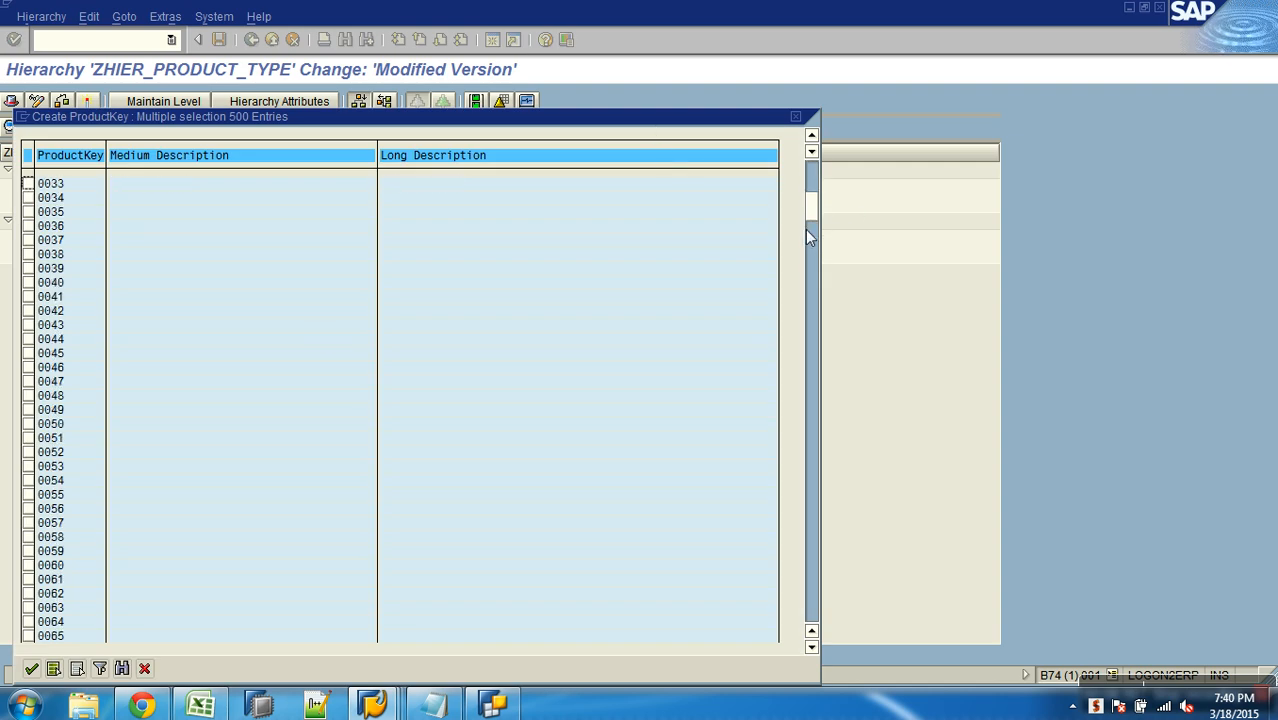
left_click(806, 257)
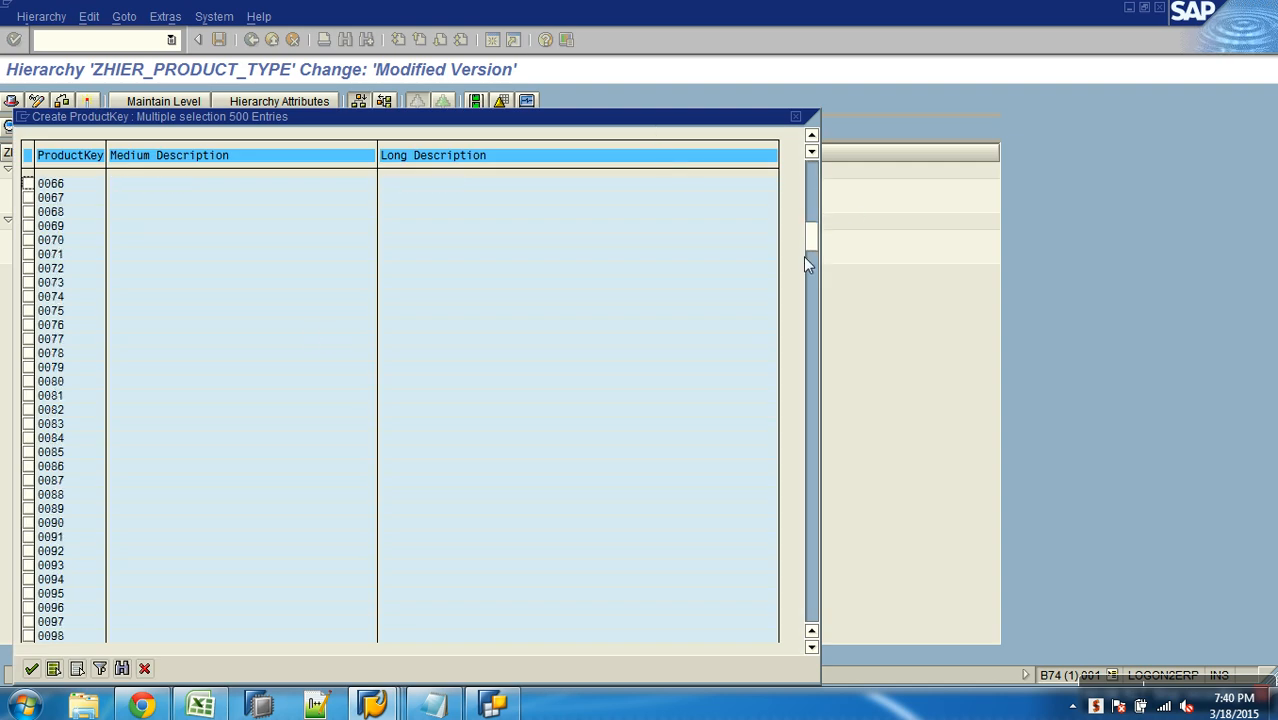
left_click(28, 382)
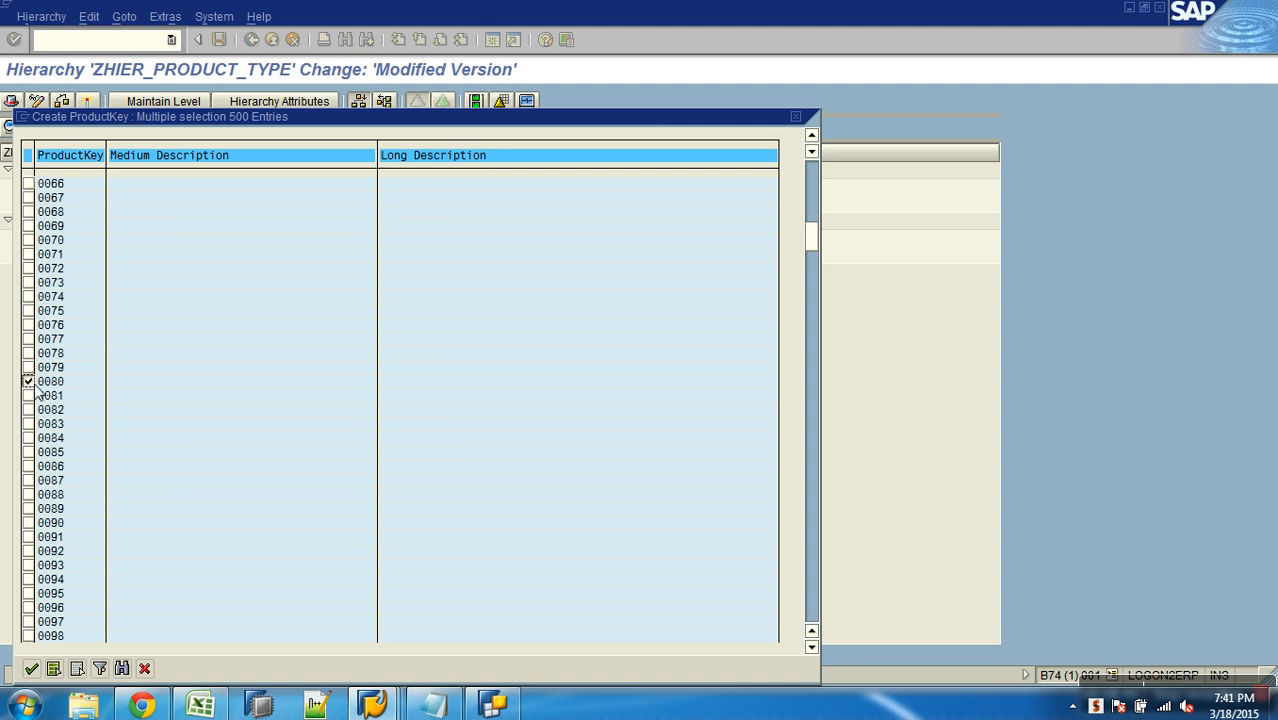
key("space")
key("space")
key("space")
key("space")
key("space")
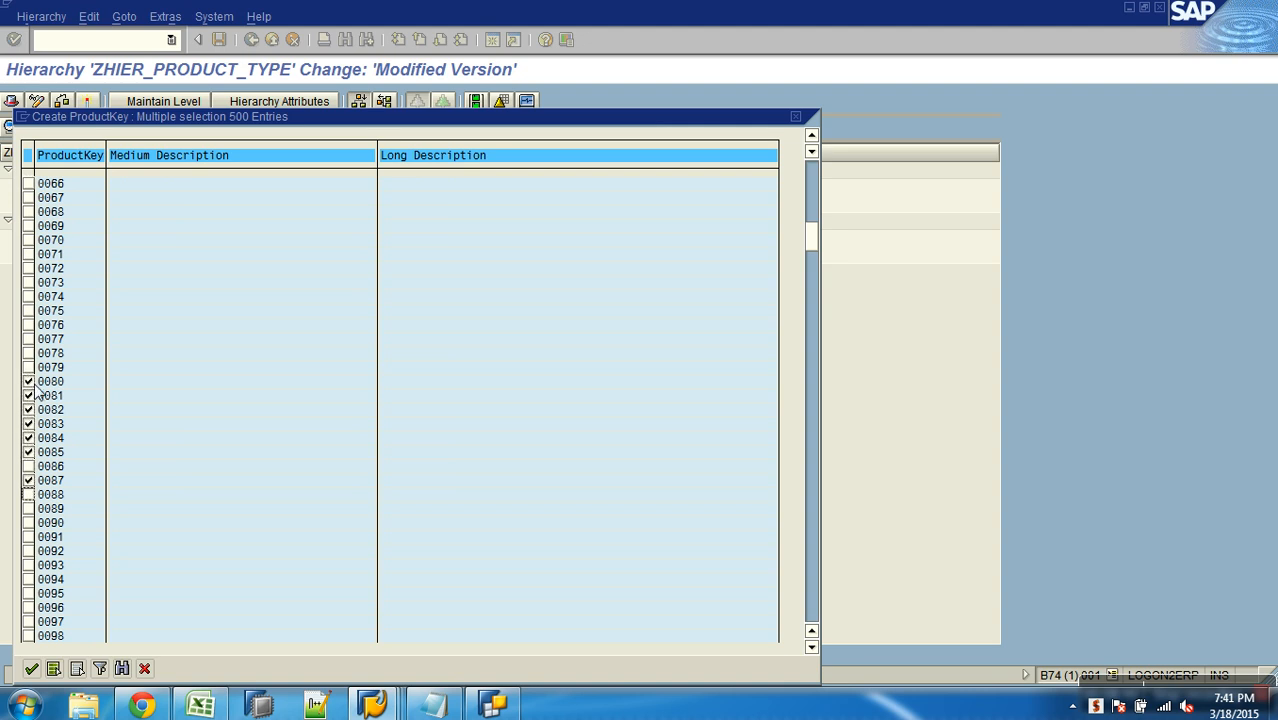
key("space")
key("space")
key("space")
key("space")
key("space")
key("space")
key("space")
key("space")
key("space")
key("space")
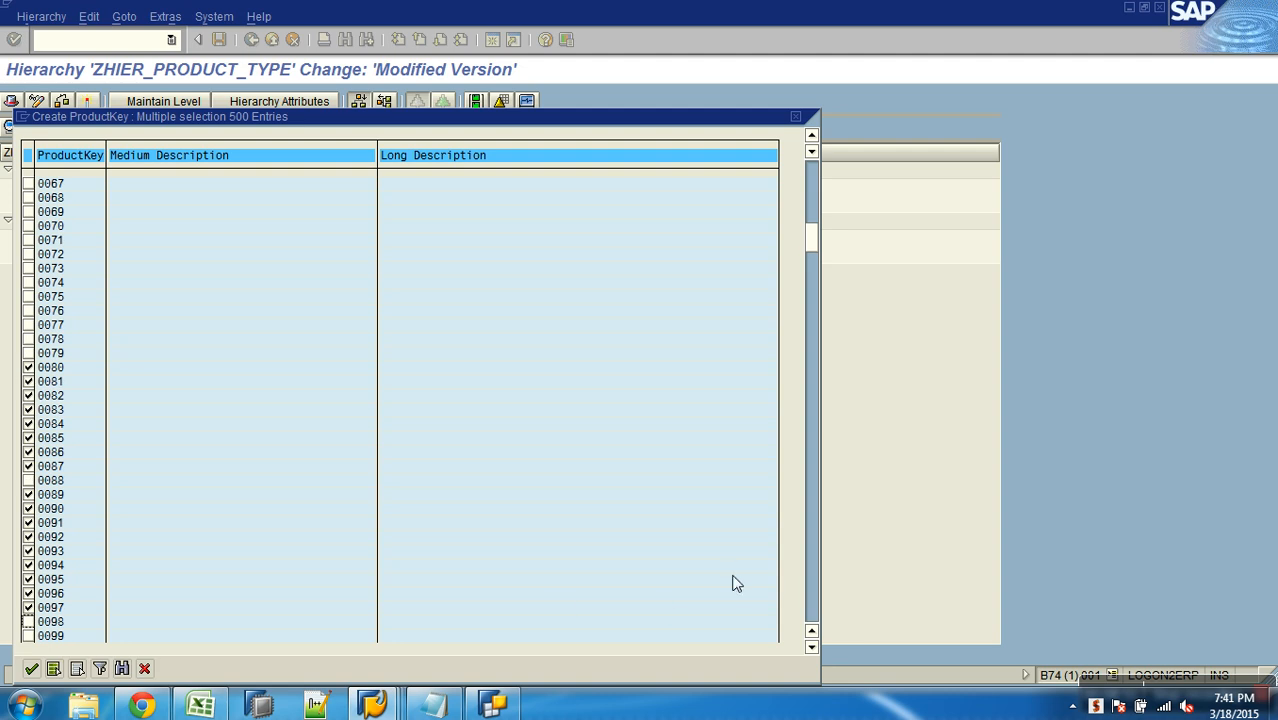
Step: Mark product keys 0100 through 0128 except 0103, 0105, 0108, 0111, 0119 and 0122, assign the selection to the gents node and collapse it
left_click(814, 598)
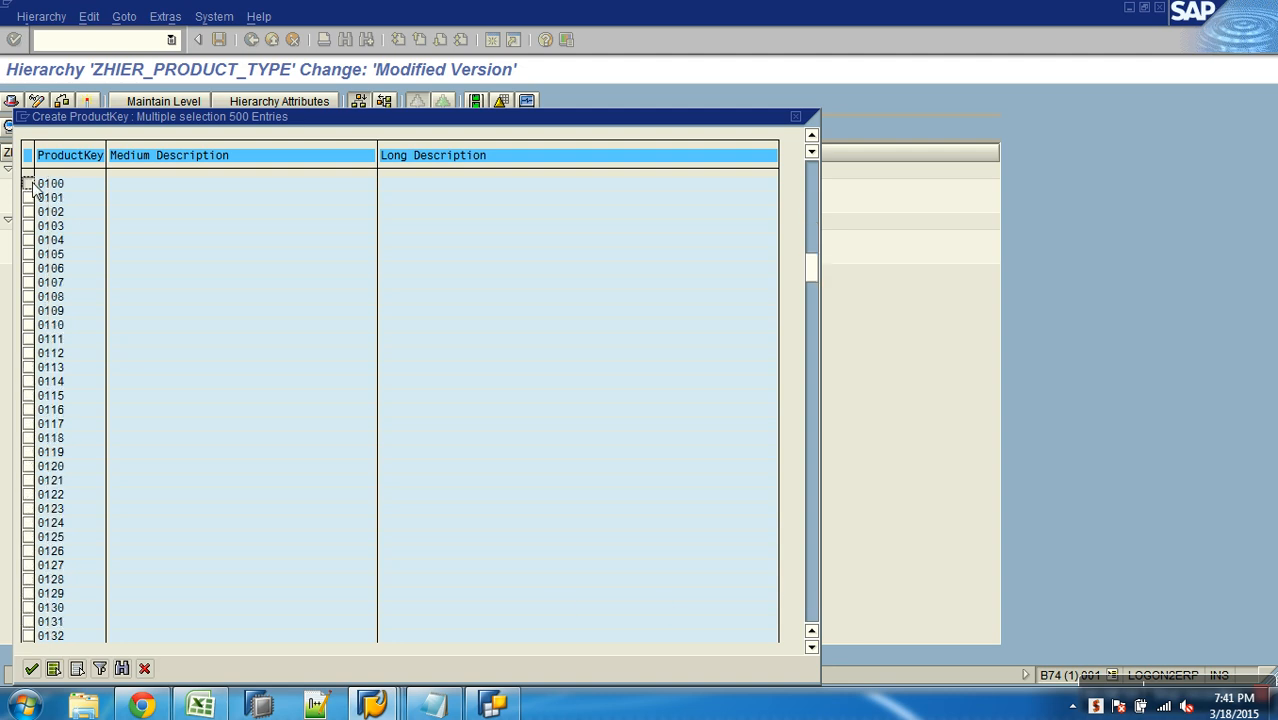
key("Down")
key("space")
key("Down")
key("space")
key("Down")
key("Down")
key("space")
key("Down")
key("Down")
key("space")
key("Down")
key("space")
key("Down")
key("Down")
key("space")
key("Down")
key("space")
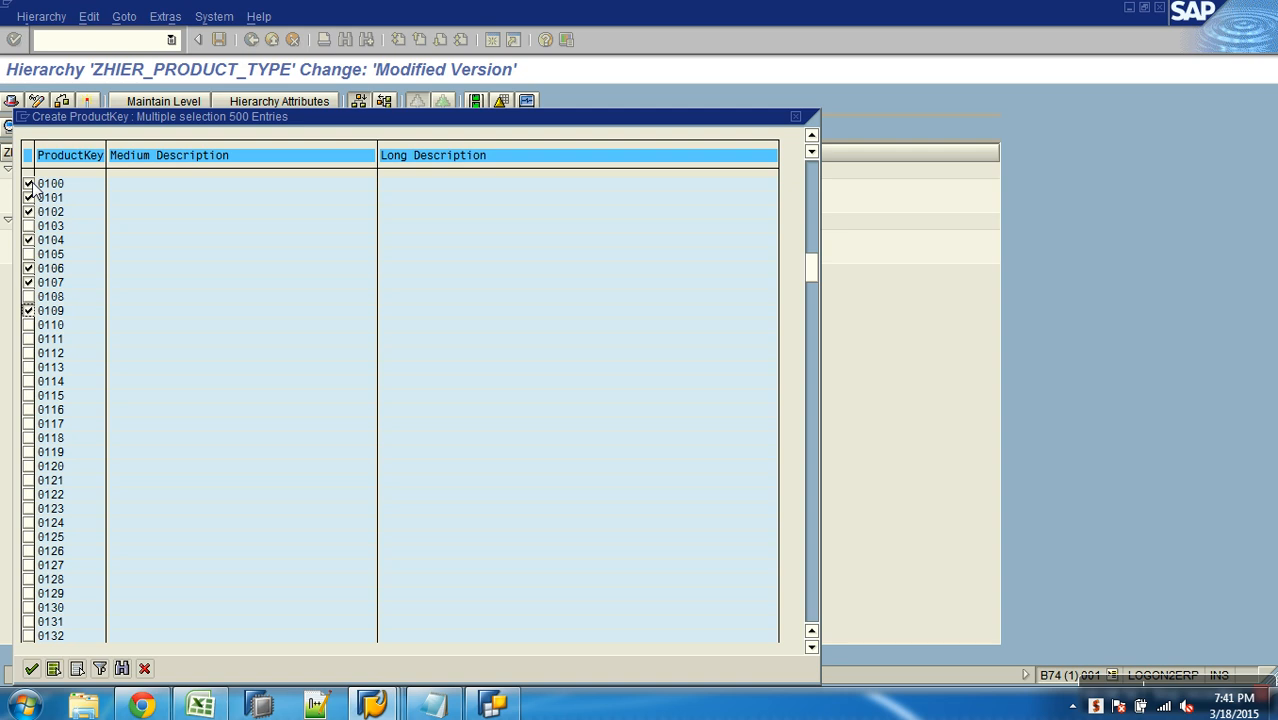
key("Down")
key("Down")
key("space")
key("Down")
key("space")
key("Down")
key("space")
key("Down")
key("space")
key("Down")
key("space")
key("Down")
key("space")
key("Down")
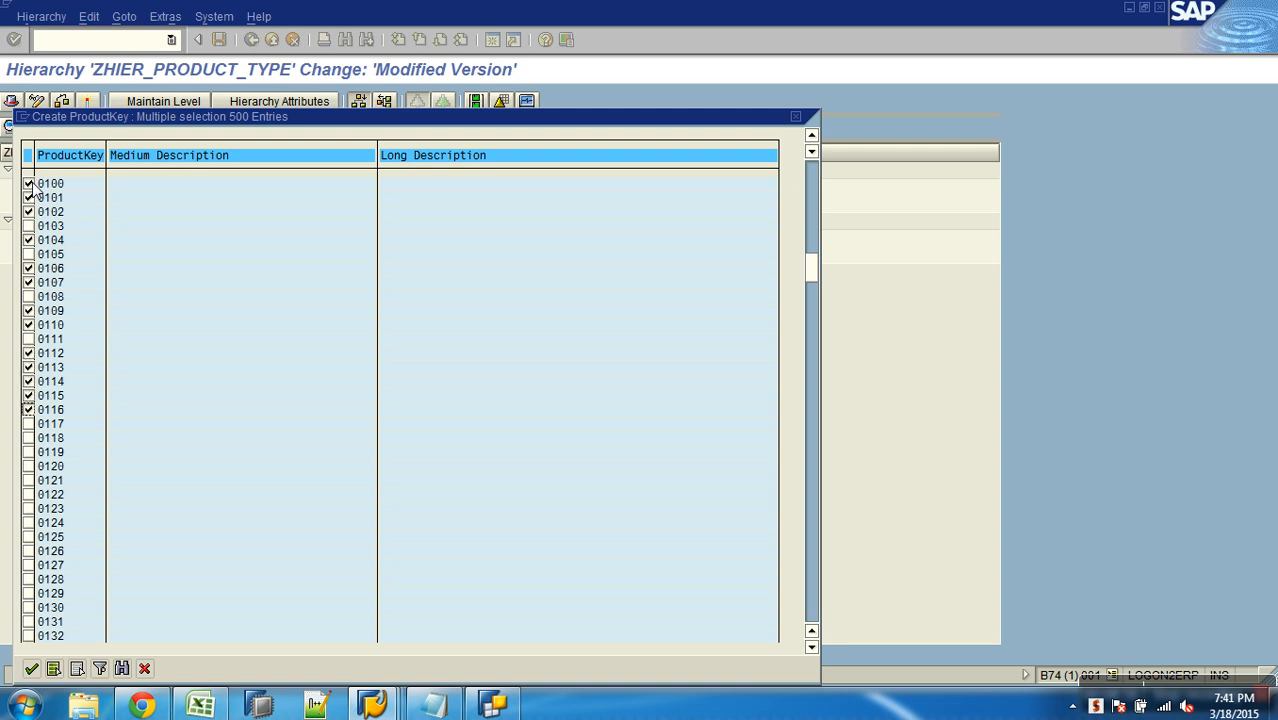
key("space")
key("Down")
key("Down")
key("space")
key("Down")
key("space")
key("Down")
key("Down")
key("space")
key("Down")
key("space")
key("Down")
key("space")
key("Down")
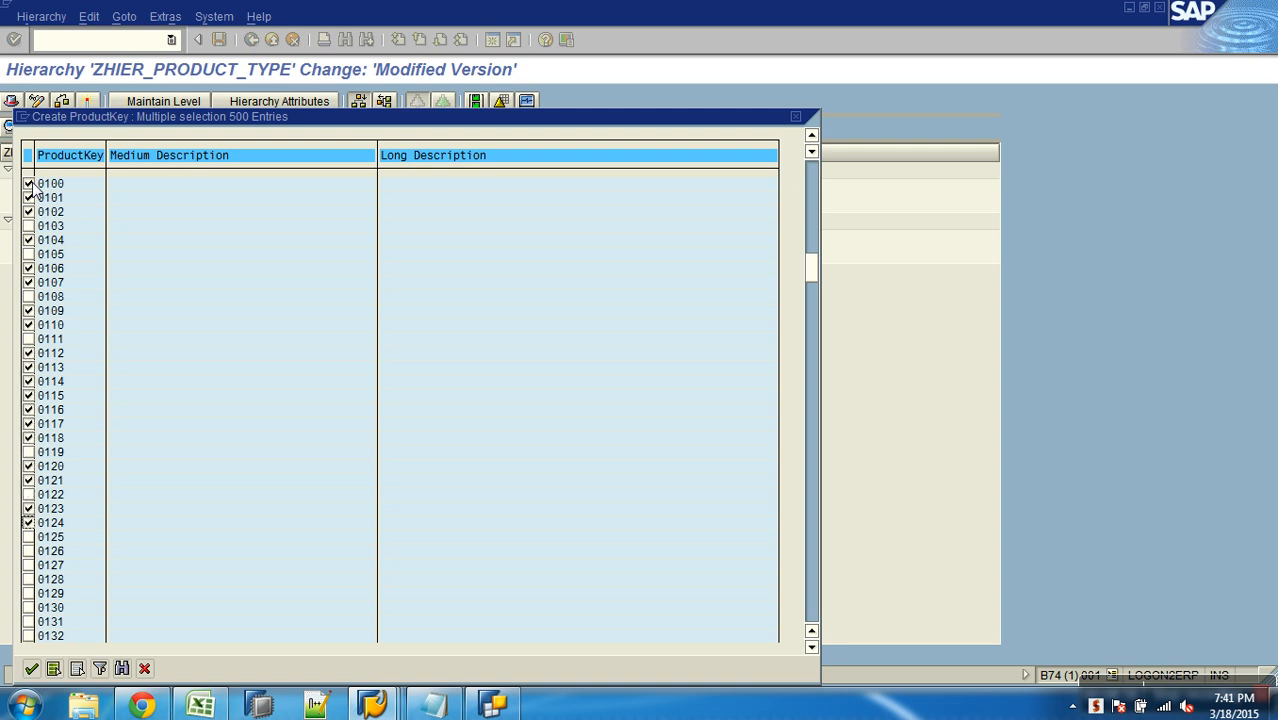
key("space")
key("Down")
key("space")
key("Down")
key("space")
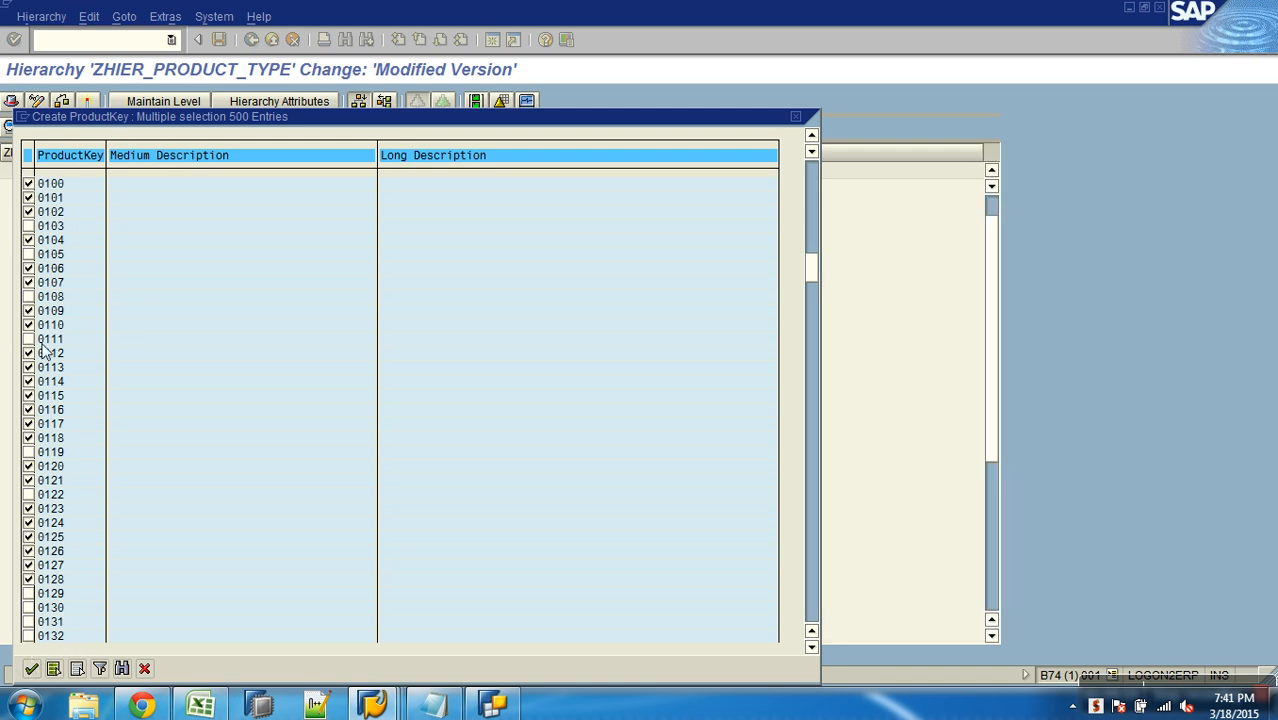
key("Return")
left_click(25, 168)
Step: Assign product keys 0364 through 0388 except 0368, 0373, 0377, 0382 and 0385 to the tennis node under Sports and collapse it
left_click(88, 241)
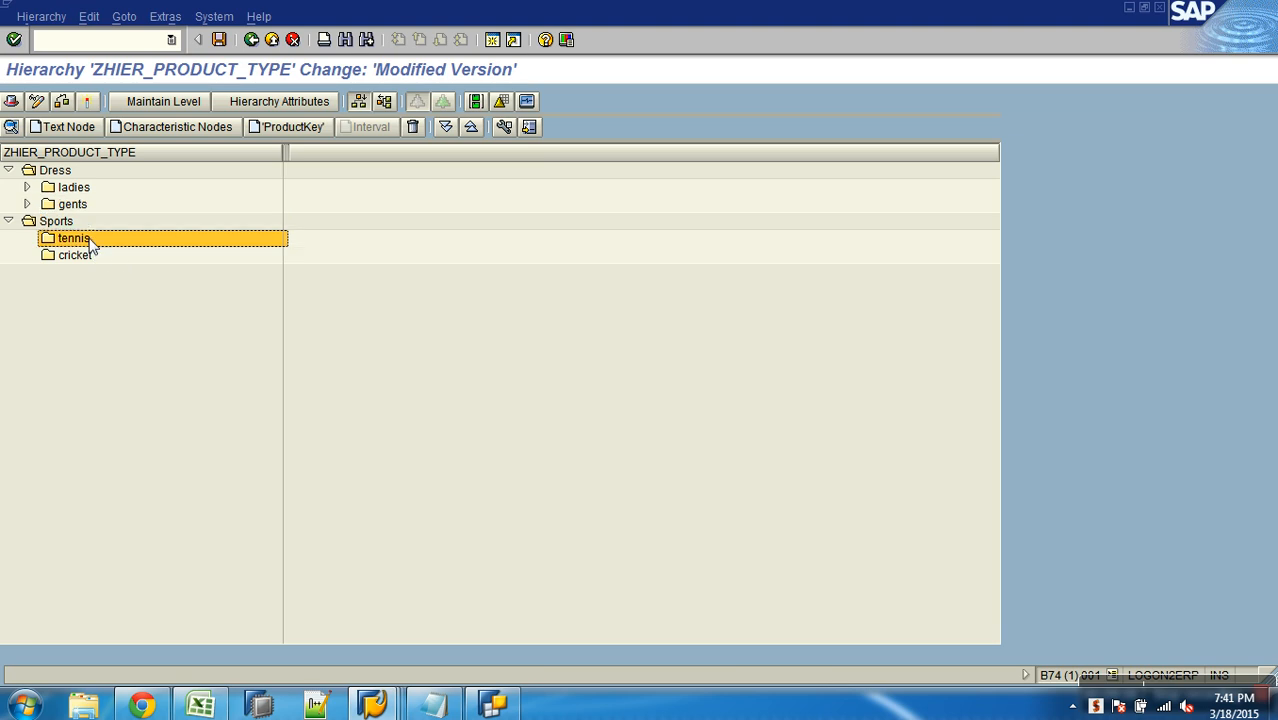
right_click(90, 244)
left_click(143, 289)
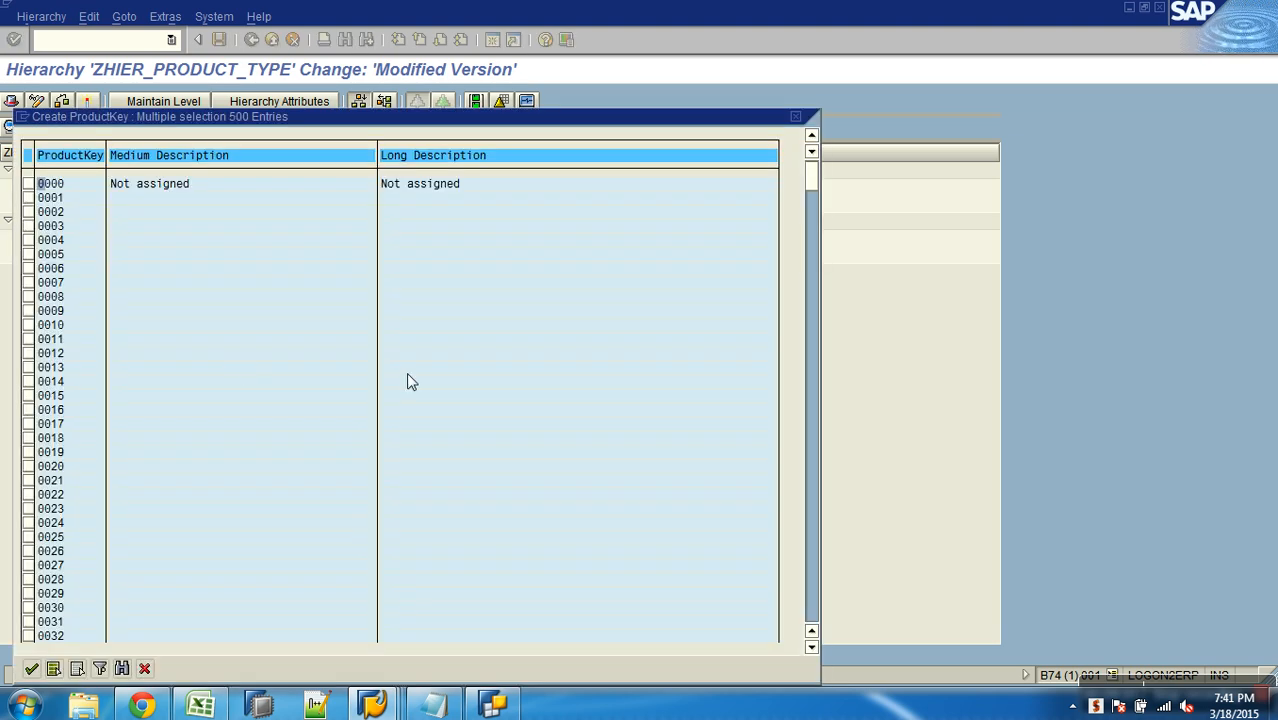
left_click_drag(810, 175, 786, 510)
left_click(28, 283)
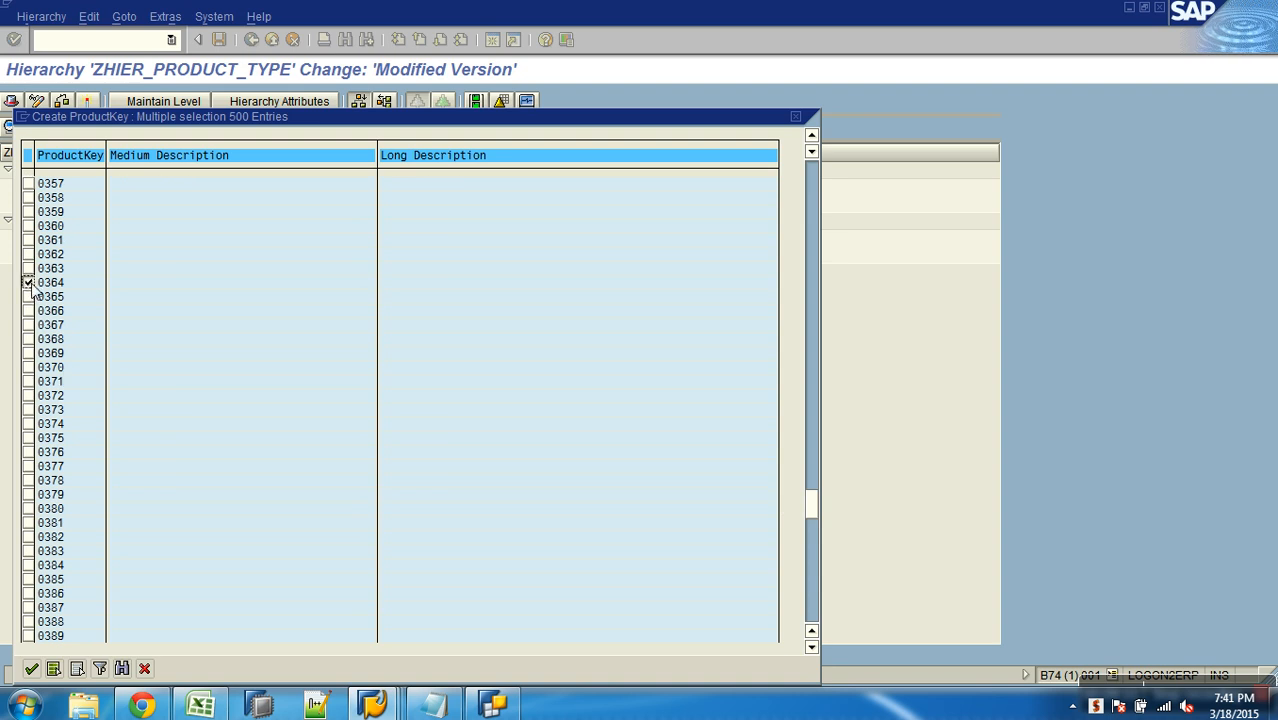
key("Down")
key("space")
key("Down")
key("space")
key("Down")
key("space")
key("Down")
key("Down")
key("space")
key("Down")
key("space")
key("Down")
key("space")
key("Down")
key("space")
key("Down")
key("Down")
key("space")
key("Down")
key("space")
key("Down")
key("space")
key("Down")
key("Down")
key("space")
key("Down")
key("space")
key("Down")
key("space")
key("Down")
key("space")
key("Down")
key("Down")
key("space")
key("Down")
key("space")
key("Down")
key("Down")
key("space")
key("Down")
key("space")
key("Down")
key("space")
key("Down")
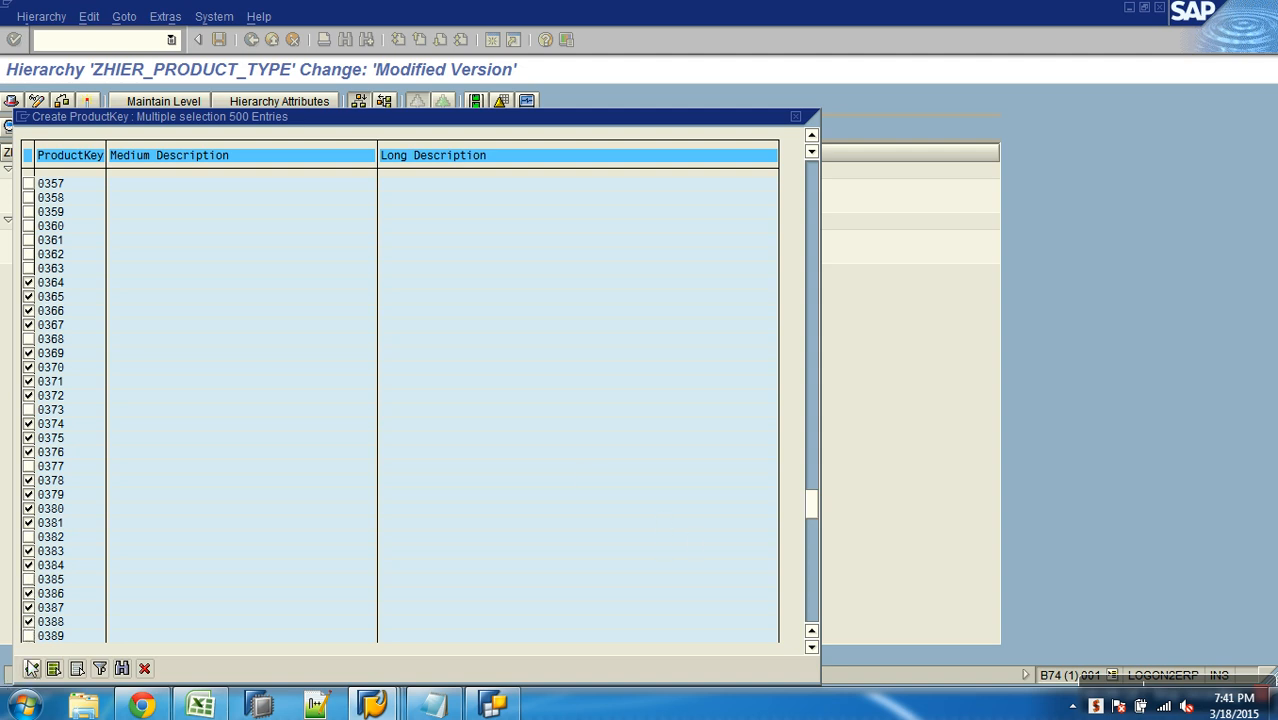
left_click(32, 668)
left_click(27, 239)
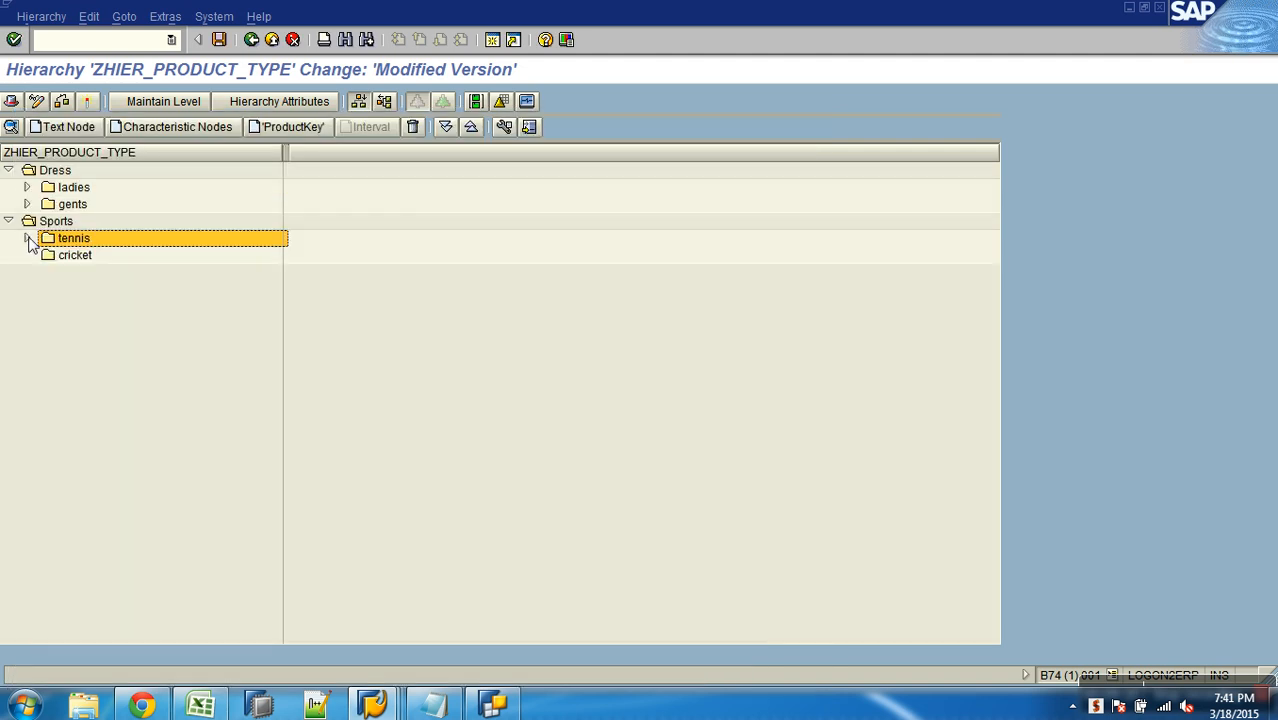
Step: Assign product keys 0404 through 0426 except 0407, 0409, 0412, 0414, 0416, 0418, 0422 and 0425 to the cricket node under Sports and collapse it
right_click(84, 257)
left_click(153, 308)
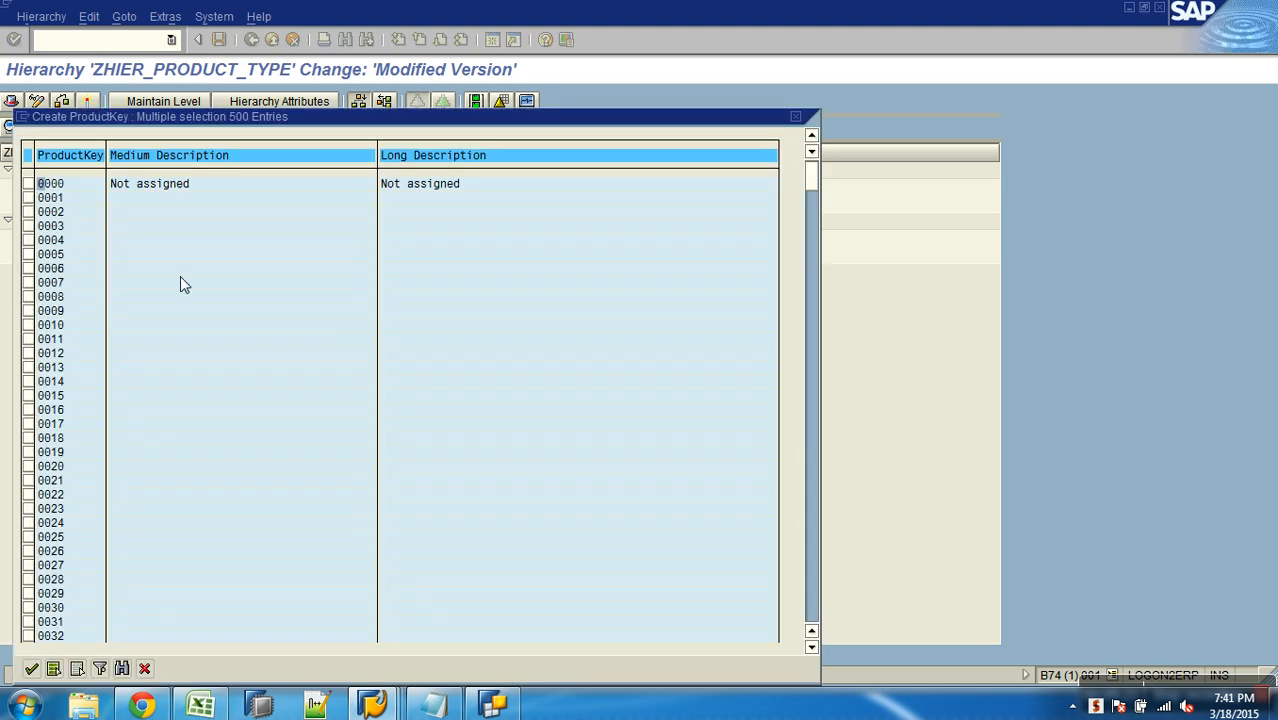
left_click_drag(812, 178, 820, 518)
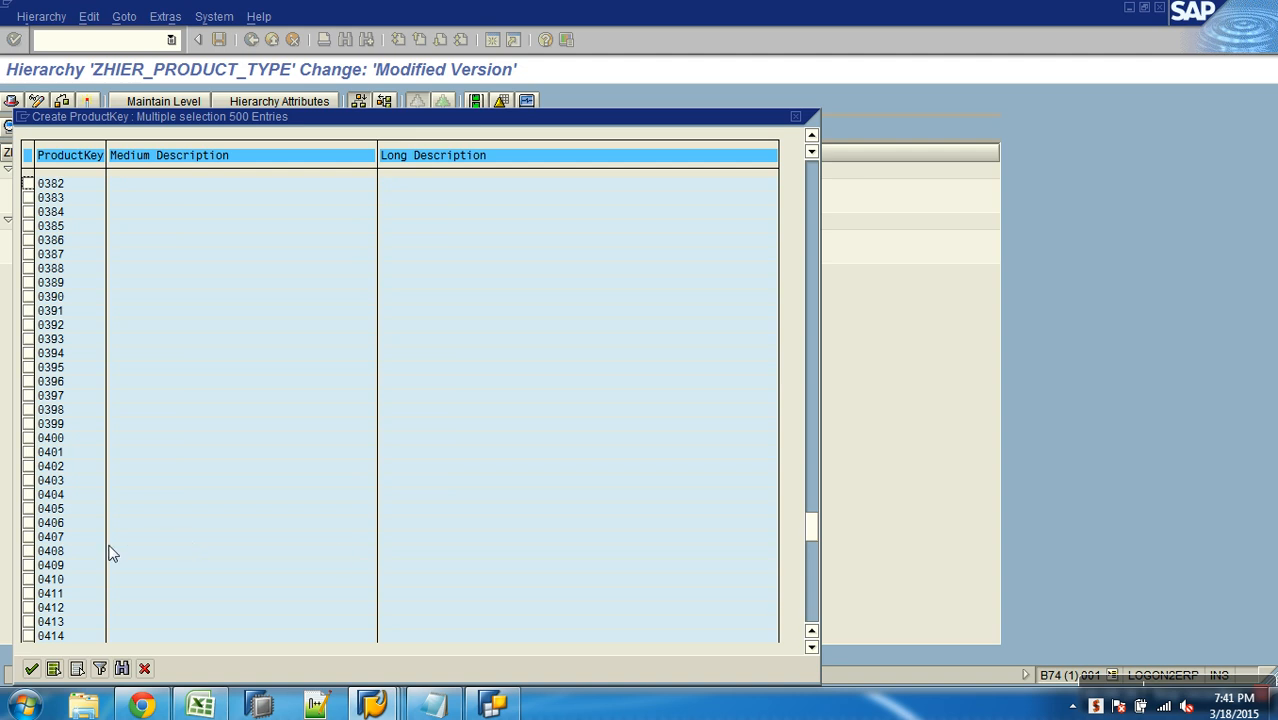
left_click(28, 494)
key("Down")
key("space")
key("Down")
key("Down")
key("space")
key("Down")
key("Down")
key("space")
key("Down")
key("space")
key("Down")
key("Down")
key("space")
key("Down")
key("Down")
key("space")
key("Down")
key("Down")
key("space")
key("Down")
key("Down")
key("space")
key("Down")
key("space")
key("Down")
key("space")
key("Down")
key("Down")
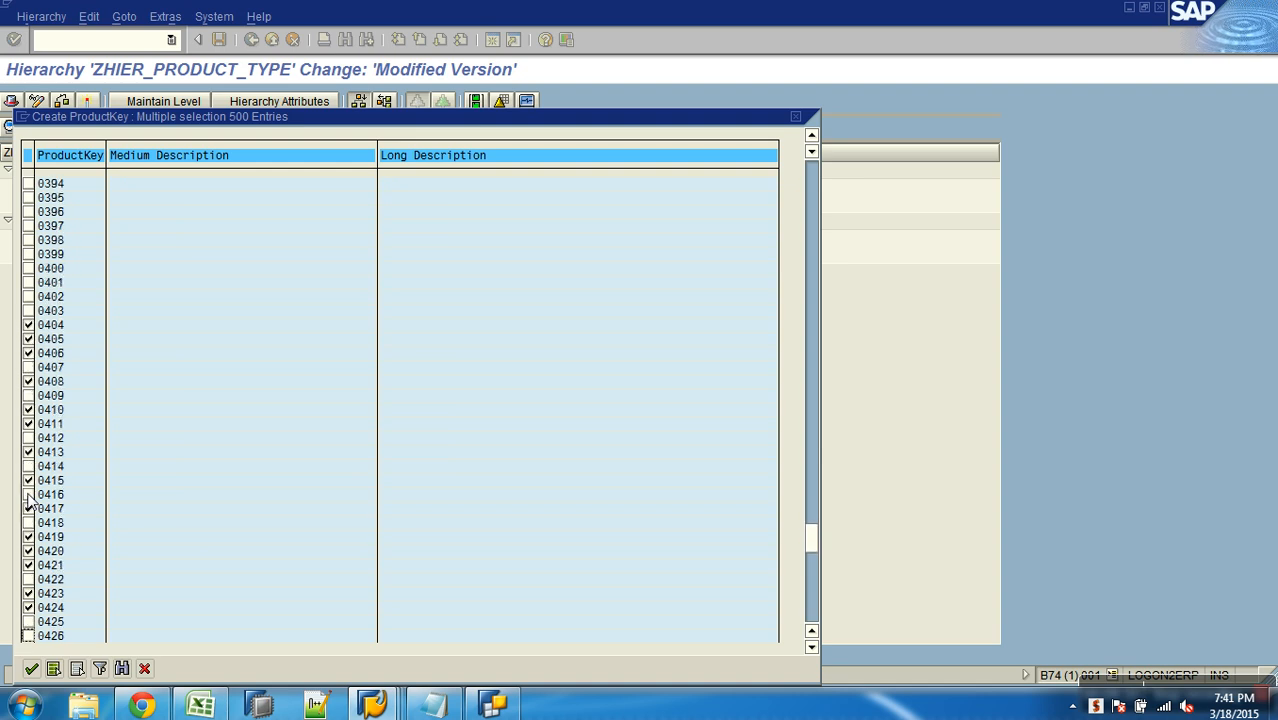
key("Return")
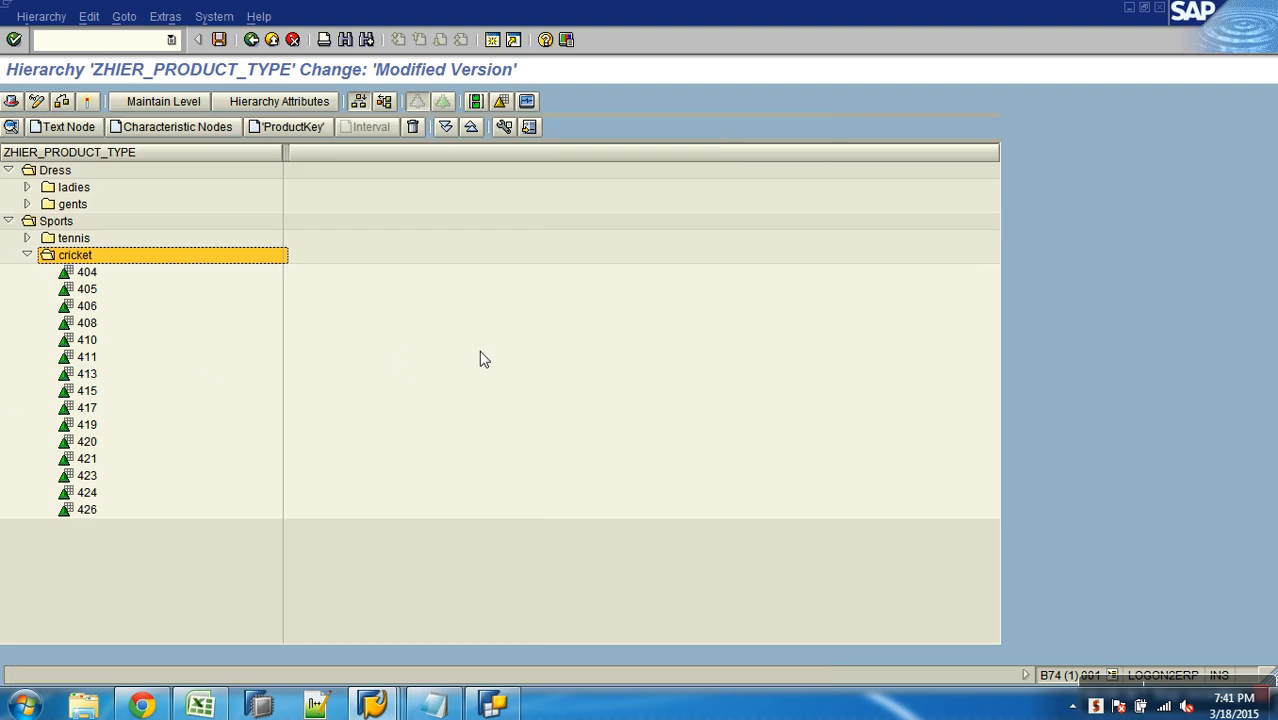
left_click(27, 255)
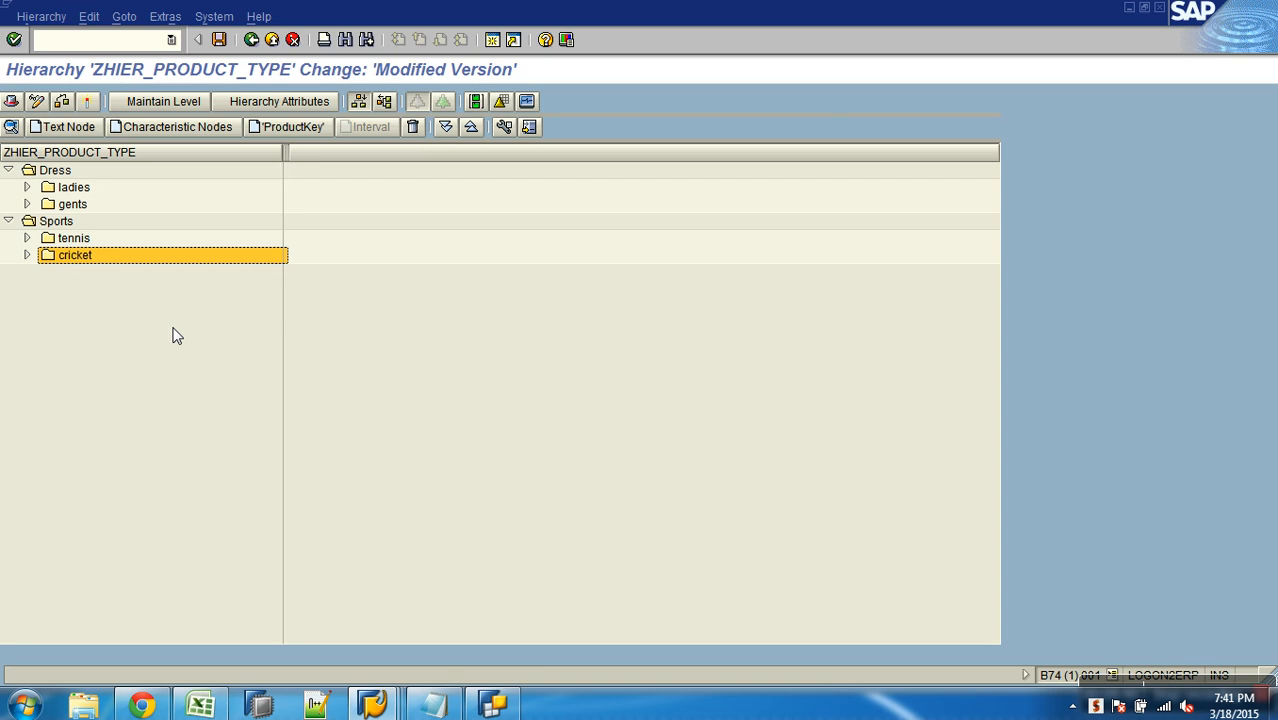
Step: Activate the ZHIER_PRODUCT_TYPE hierarchy and go back to the ProductKey characteristic's details
left_click(166, 102)
left_click(88, 102)
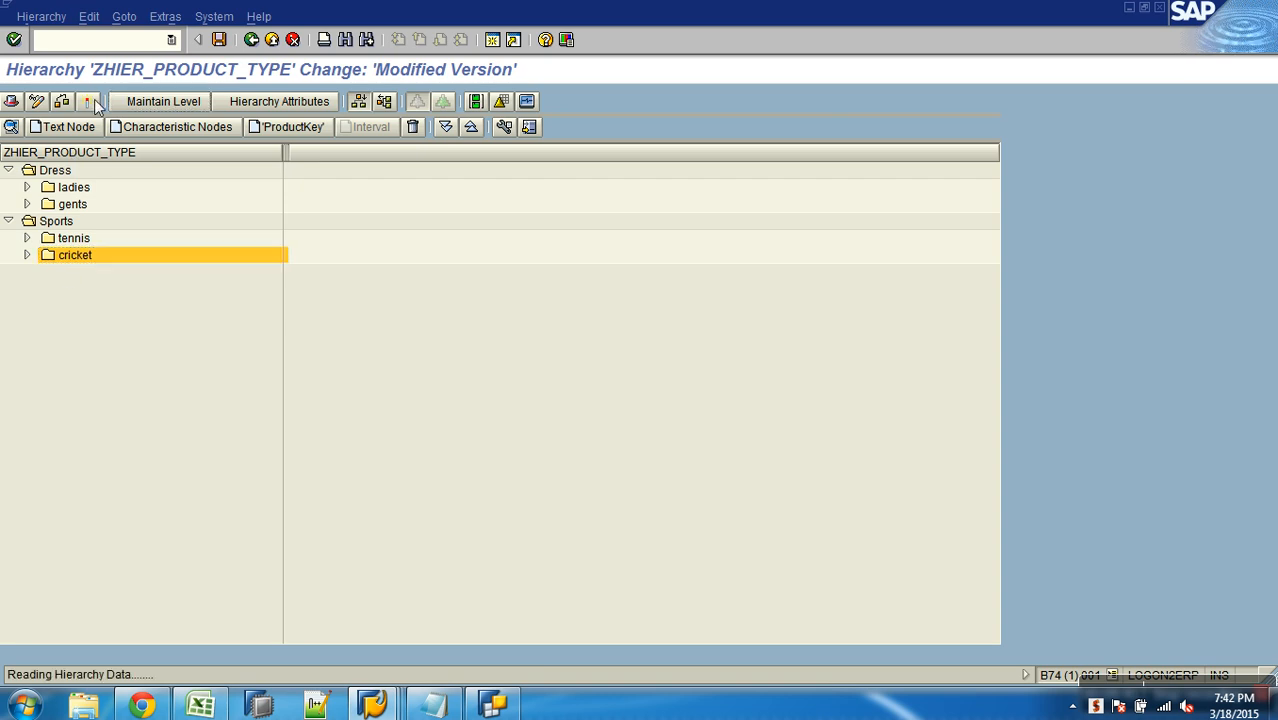
left_click(251, 40)
left_click(251, 40)
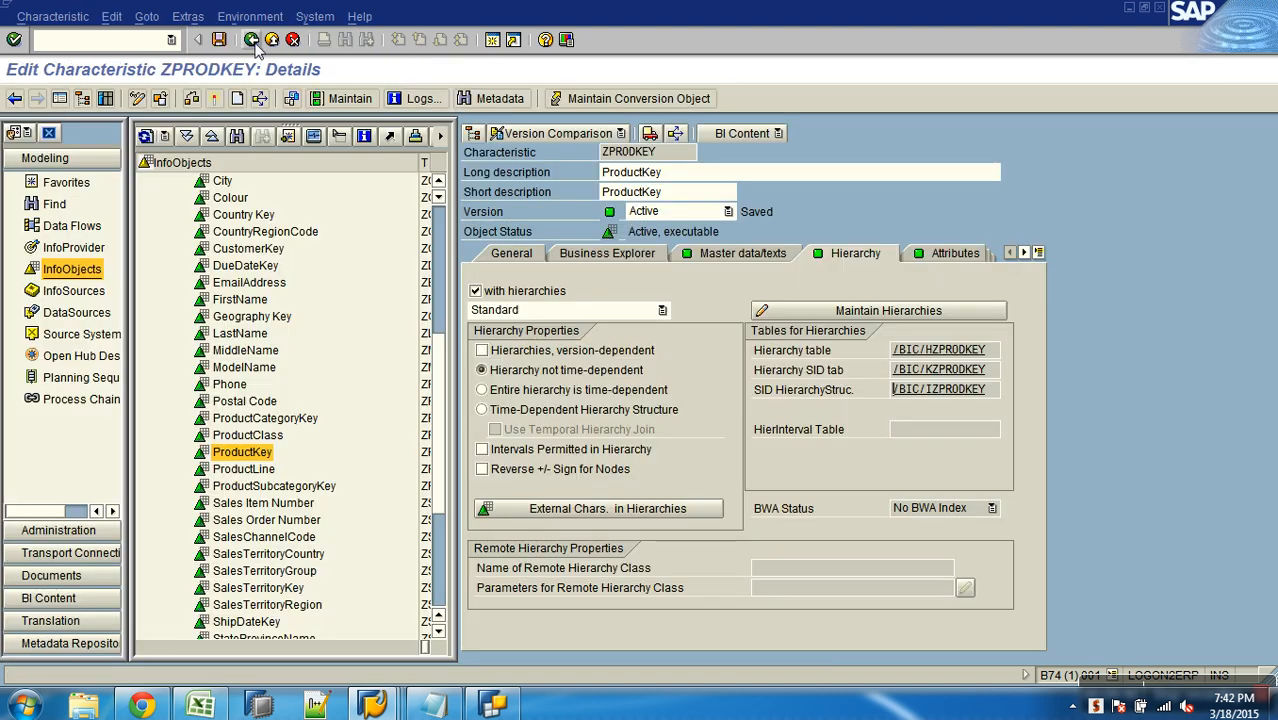
Step: Leave the characteristic details, refresh the InfoObjects tree and select ZHIER_PRODUCT_TYPE under ProductKey
left_click(270, 40)
left_click(147, 138)
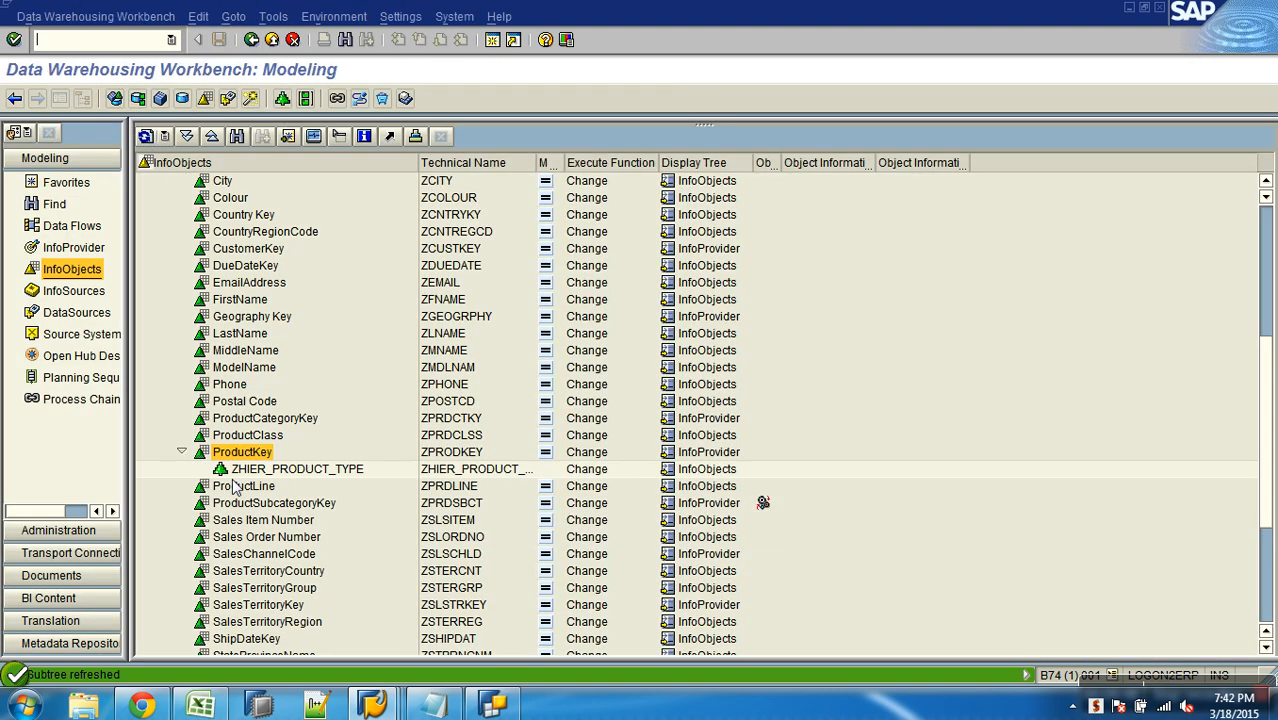
left_click(279, 476)
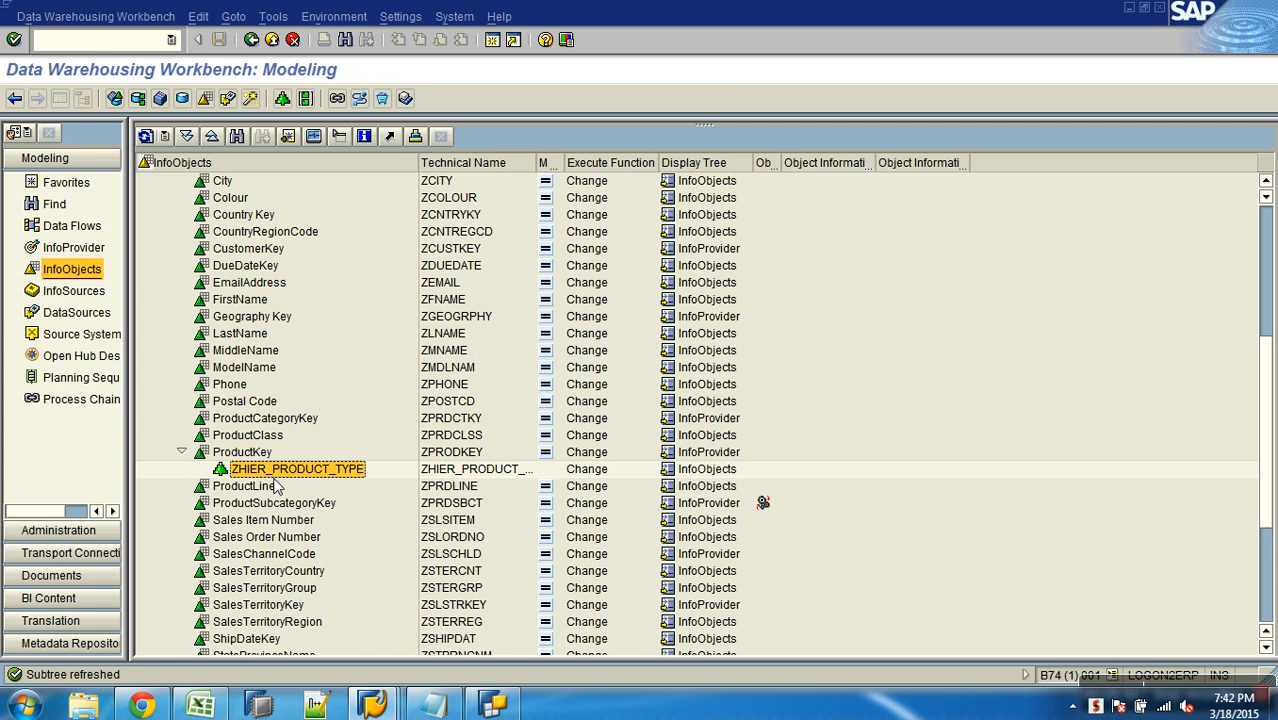
Step: Switch to BEx Query Designer, check the hierarchy properties of ProductKey and close the program
left_click(493, 707)
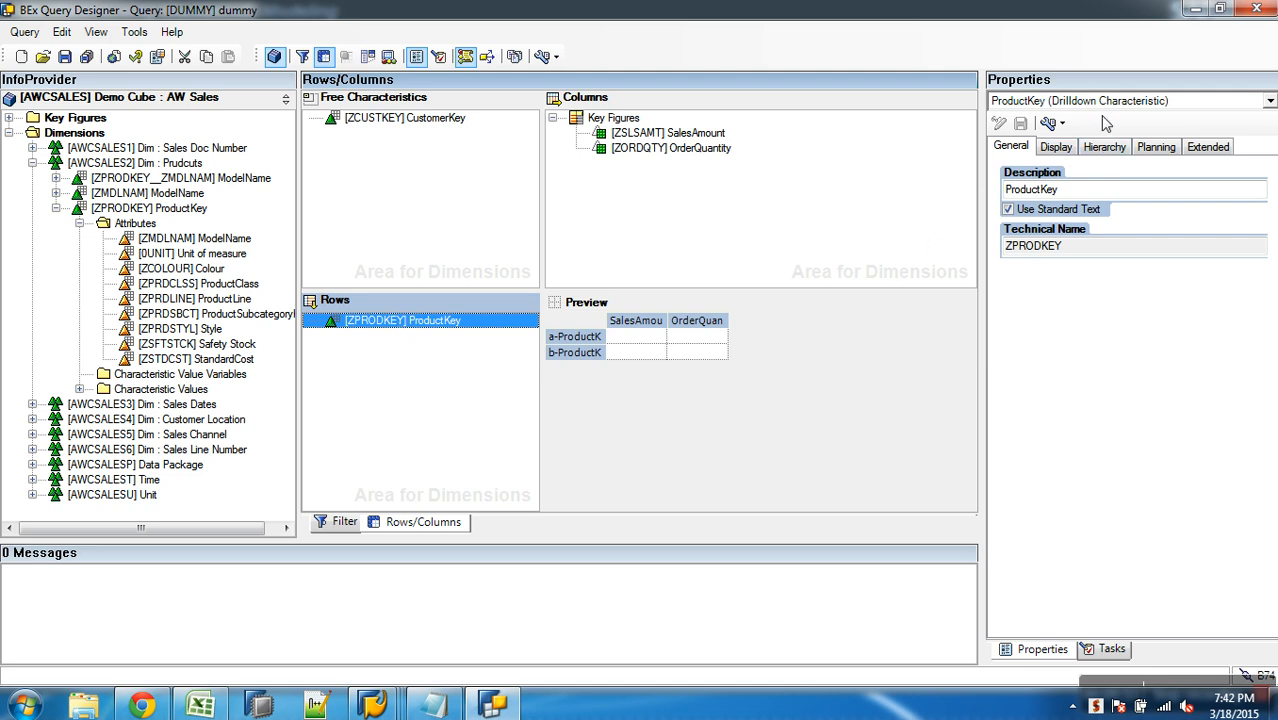
left_click(1106, 148)
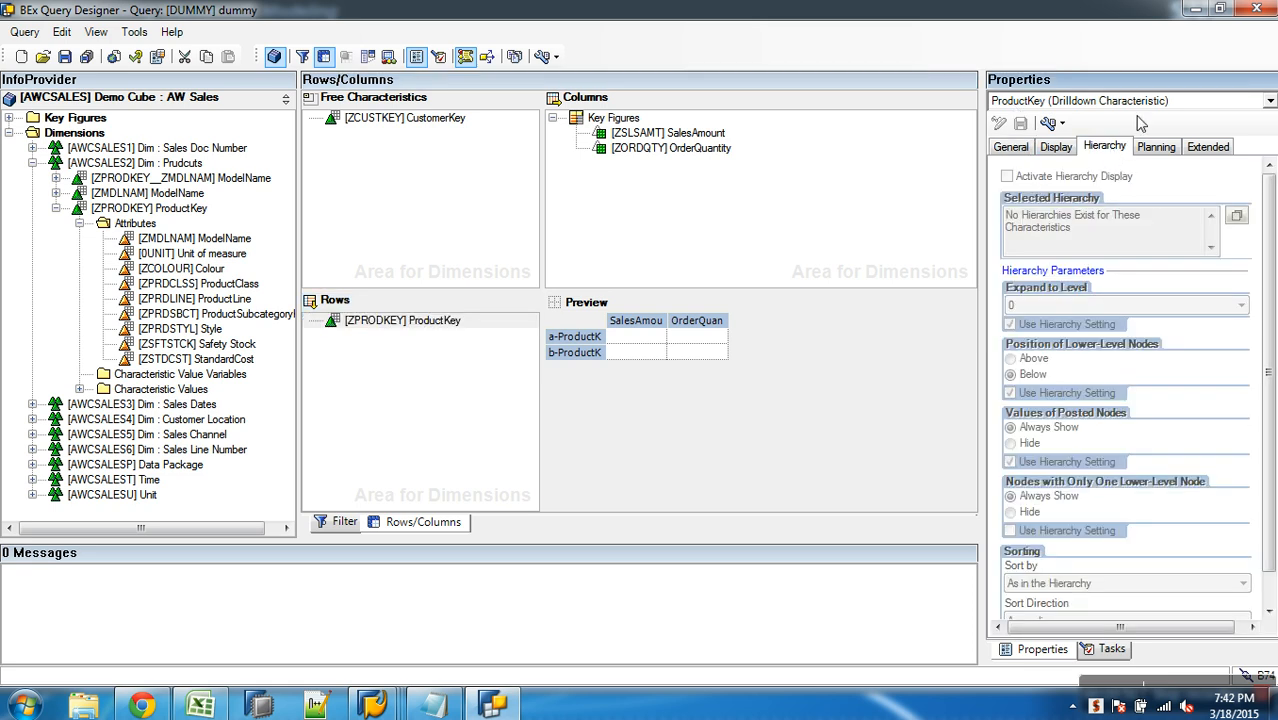
left_click(1256, 8)
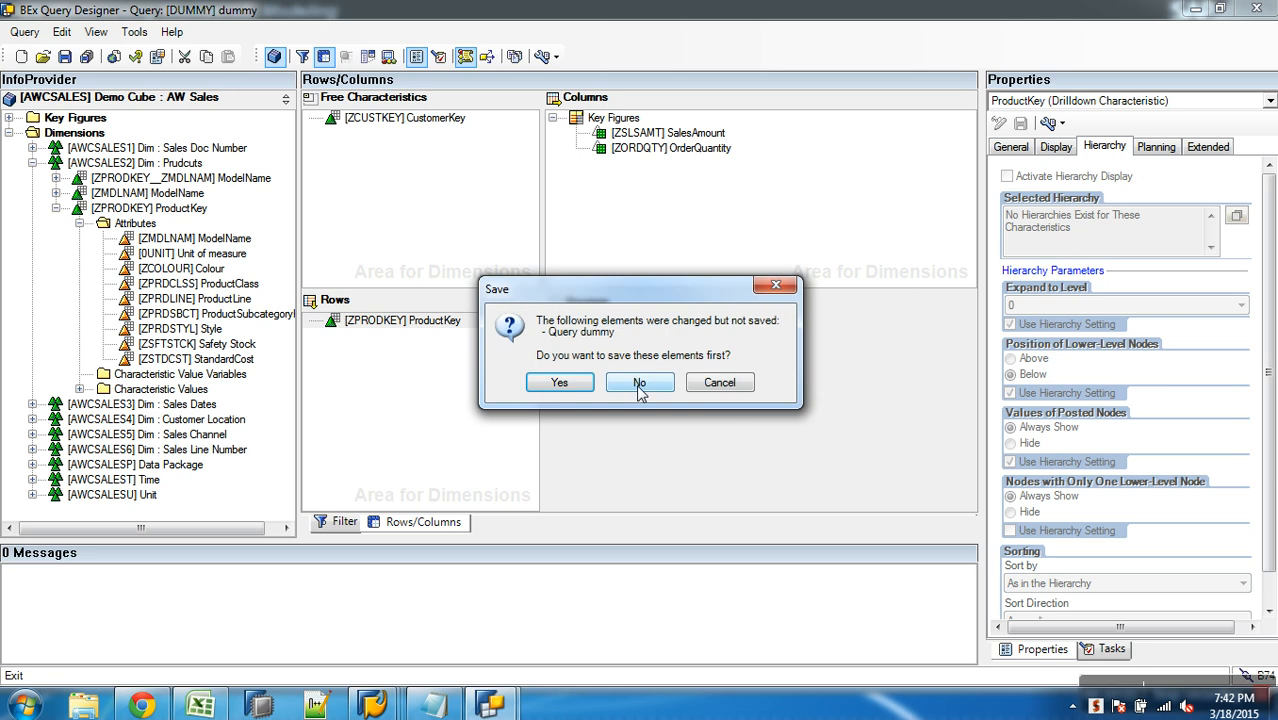
left_click(559, 382)
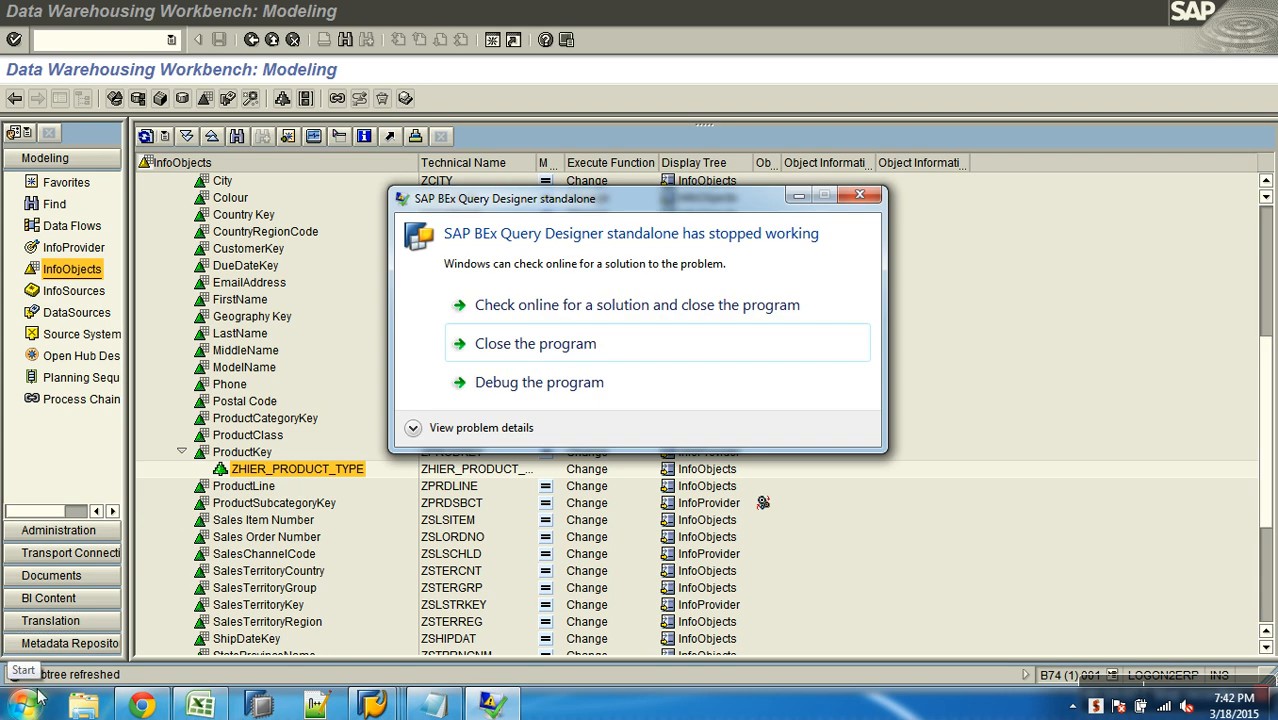
left_click(508, 350)
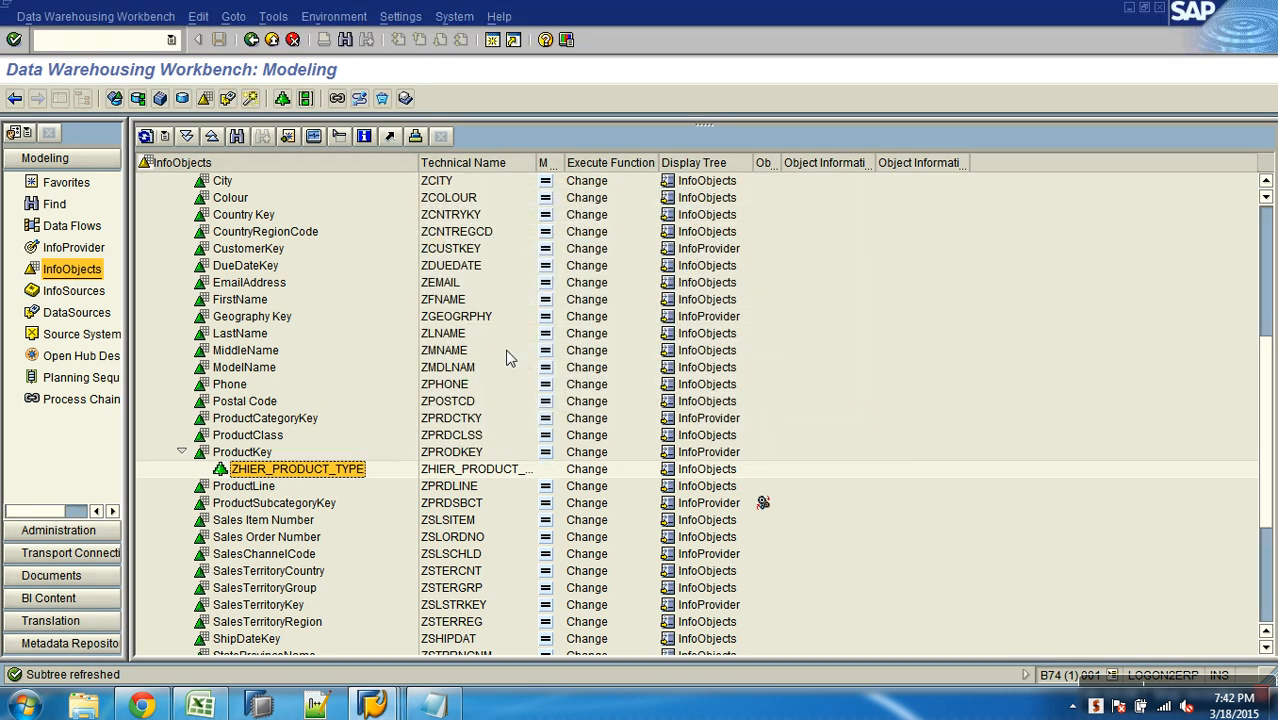
Step: Restart BEx Query Designer and log on to the SAP BI Sandbox (Qbex) system with the account password
left_click(30, 708)
left_click(80, 298)
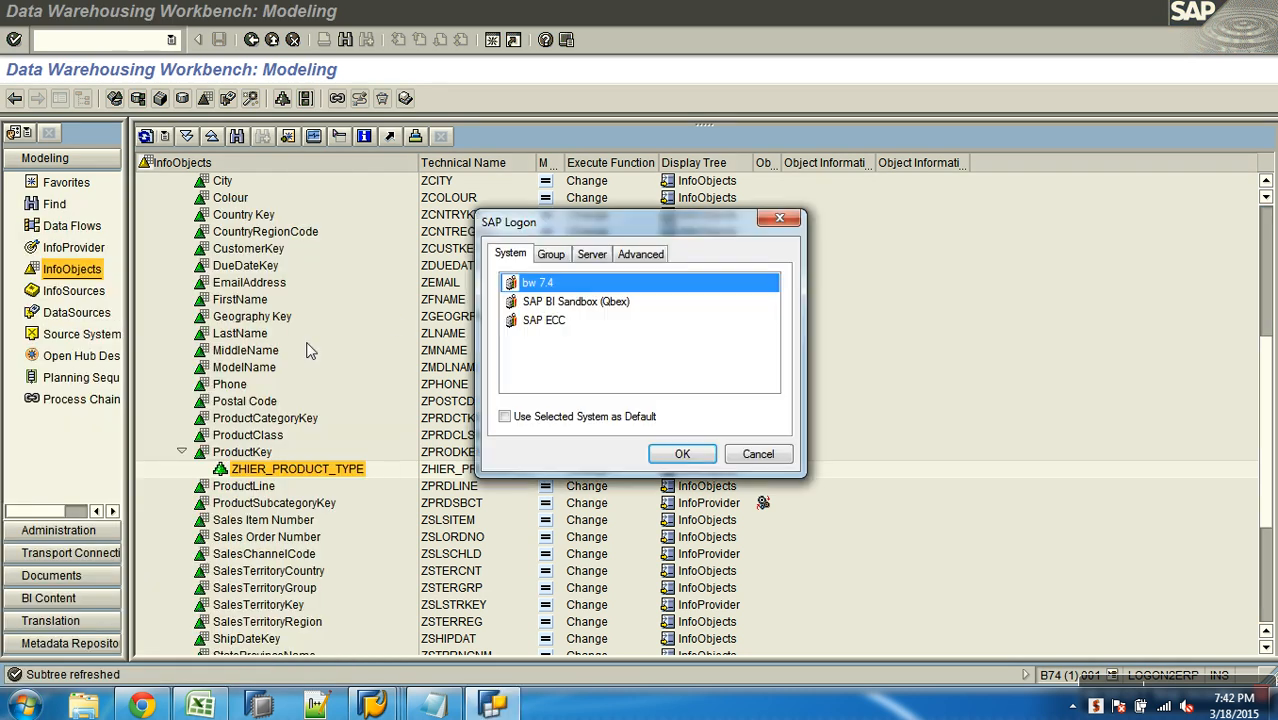
left_click(560, 305)
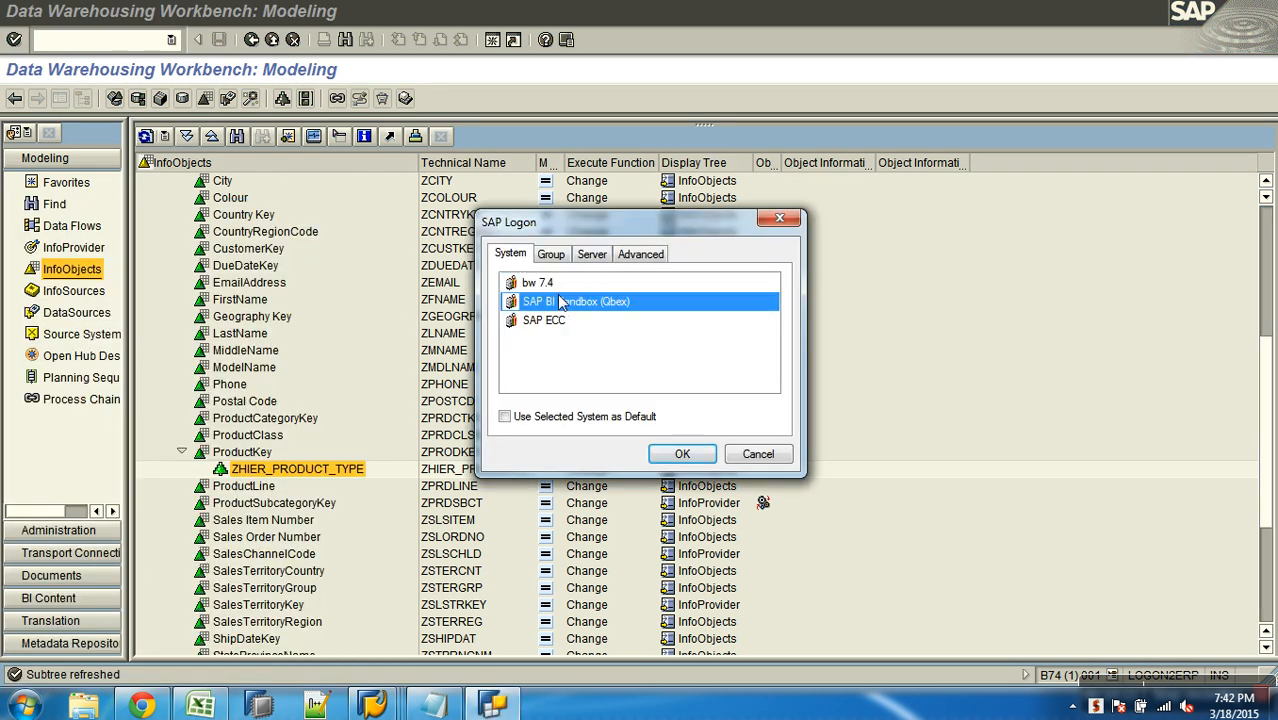
left_click(682, 456)
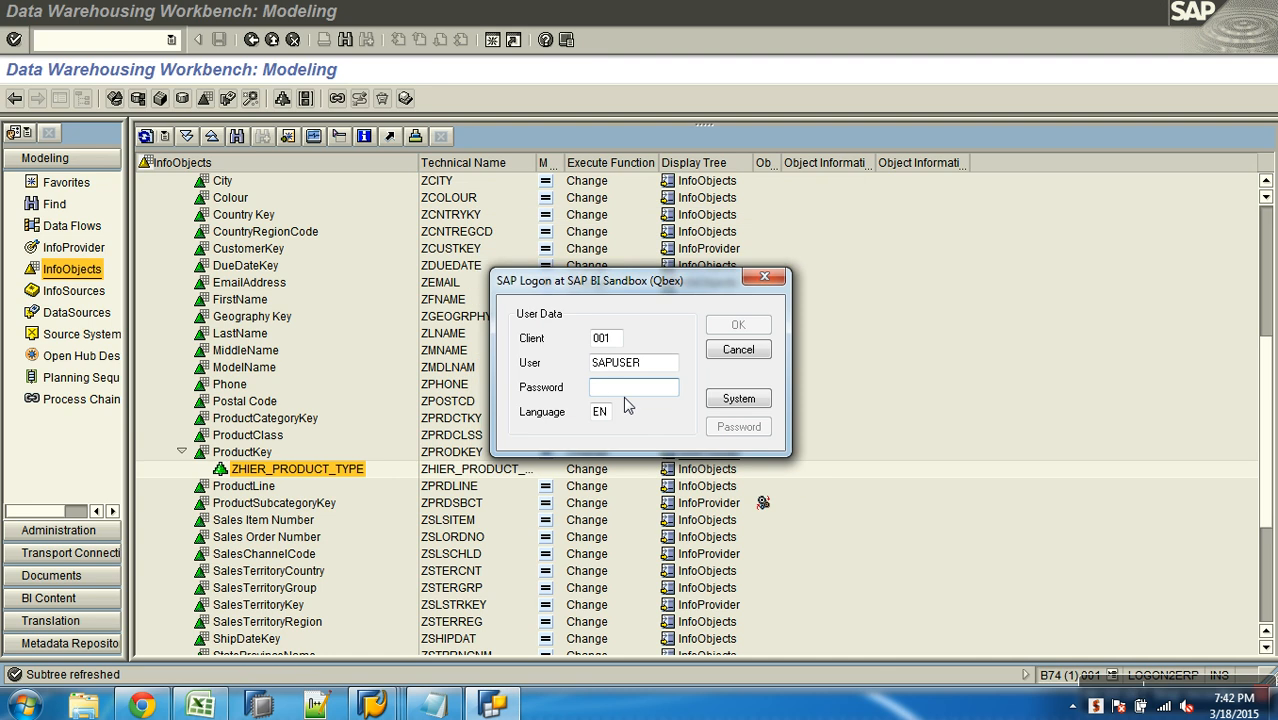
type("*********")
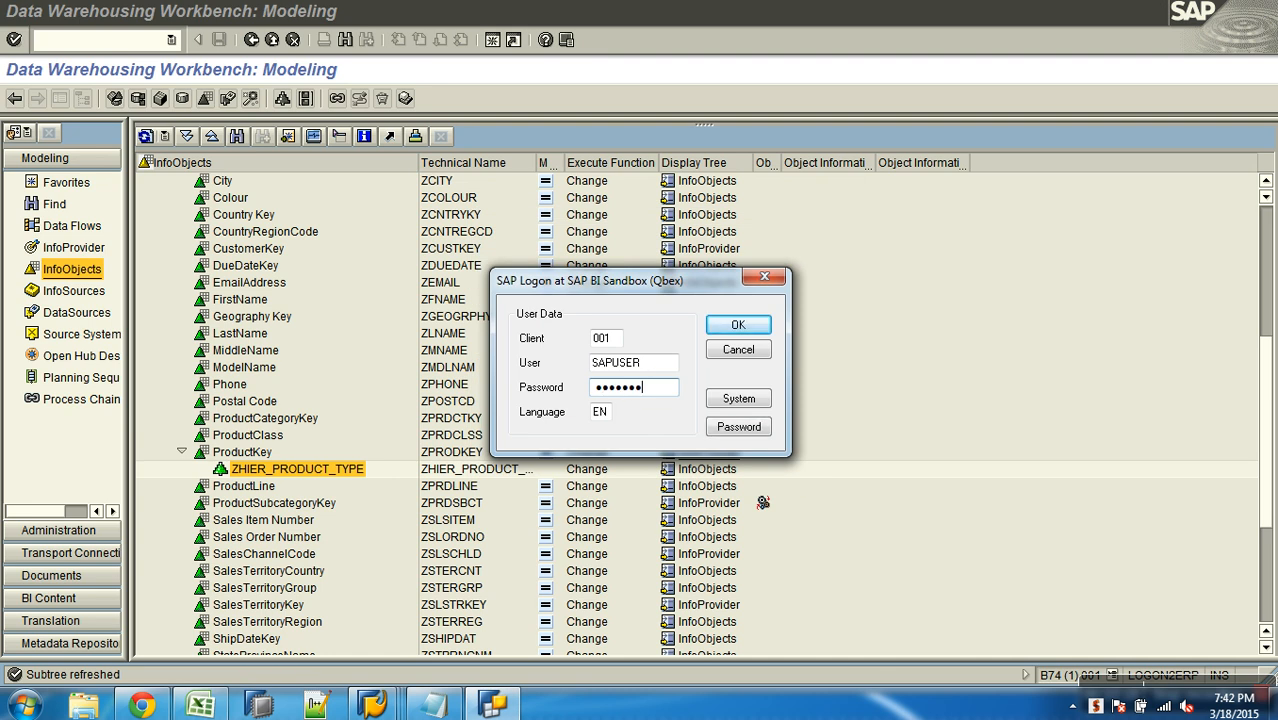
key("Return")
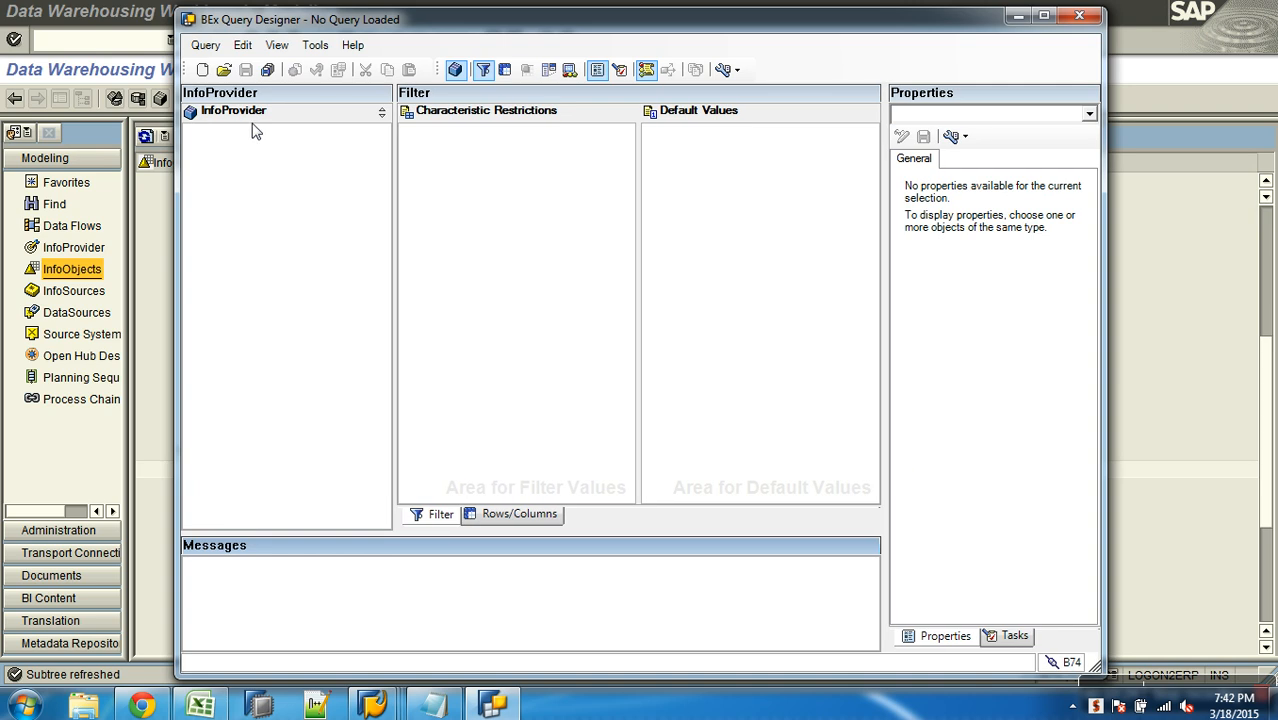
Step: Open the existing DUMMY query on the AWCSALES InfoProvider from the query history
left_click(223, 69)
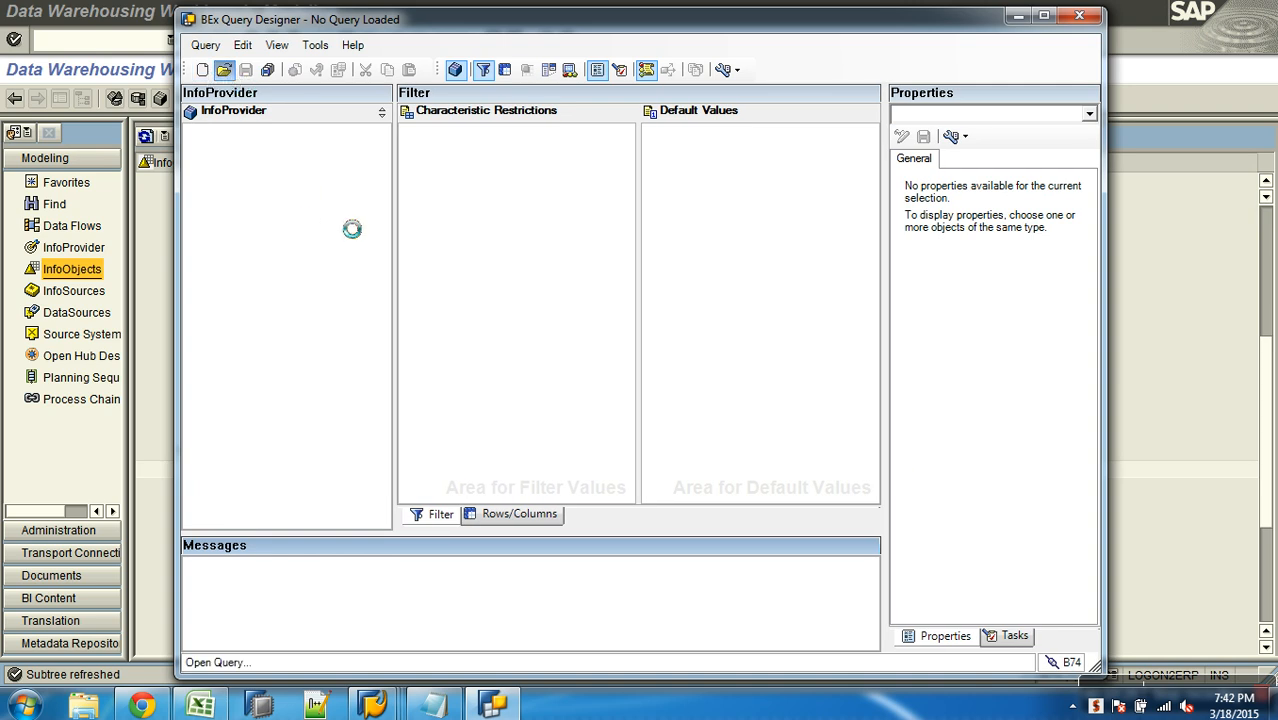
left_click(414, 240)
left_click(414, 300)
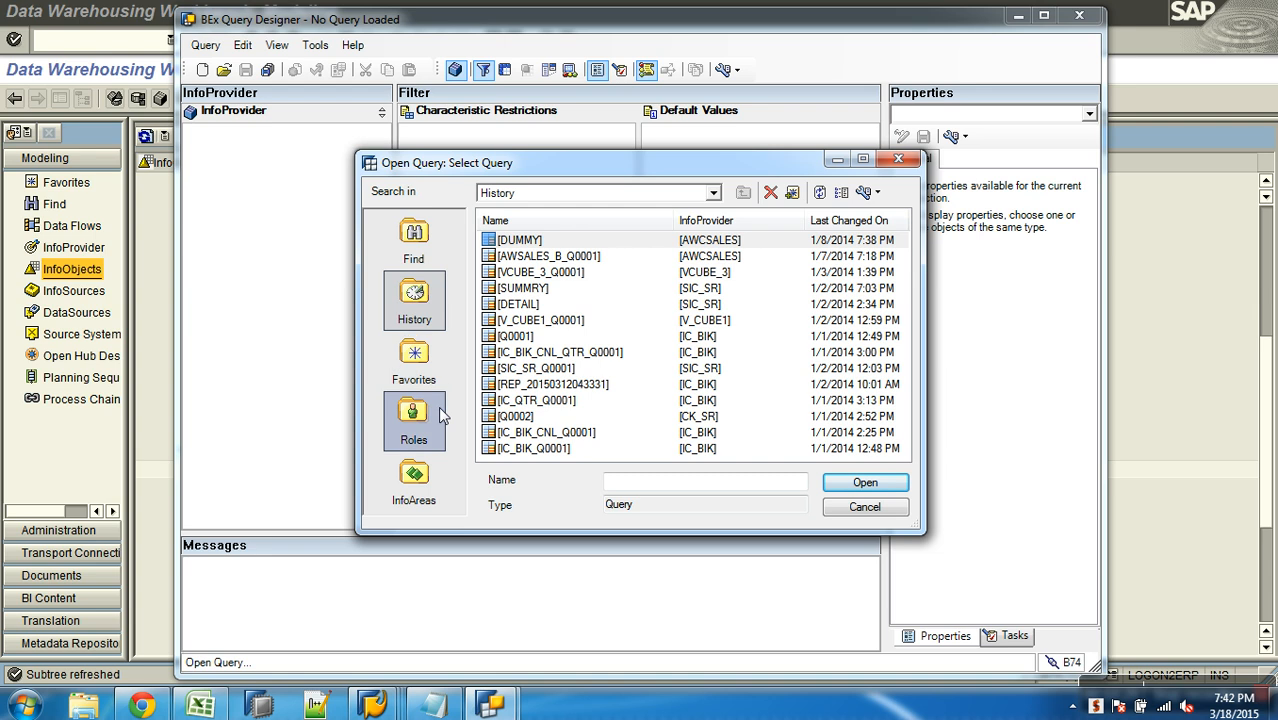
left_click(440, 360)
double_click(535, 256)
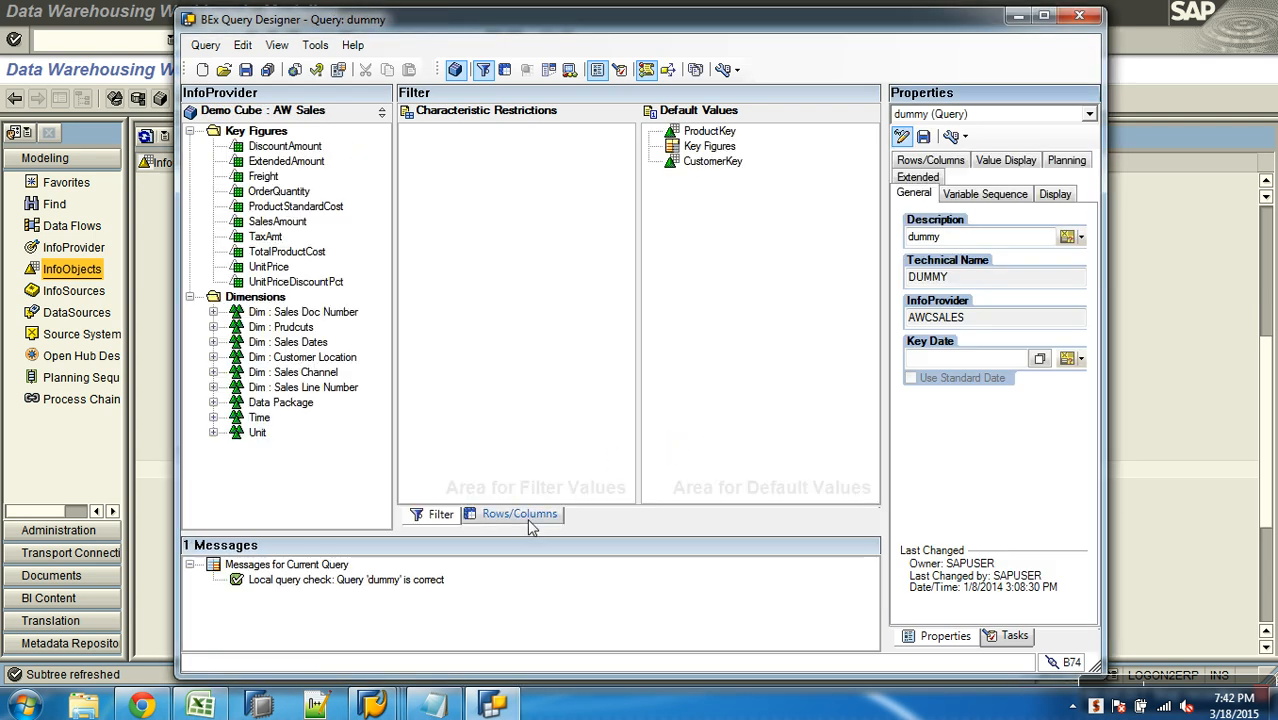
Step: Assign the ZHIER_PRODUCT_TYPE hierarchy to ProductKey in the query's rows and save the query
left_click(532, 515)
left_click(474, 336)
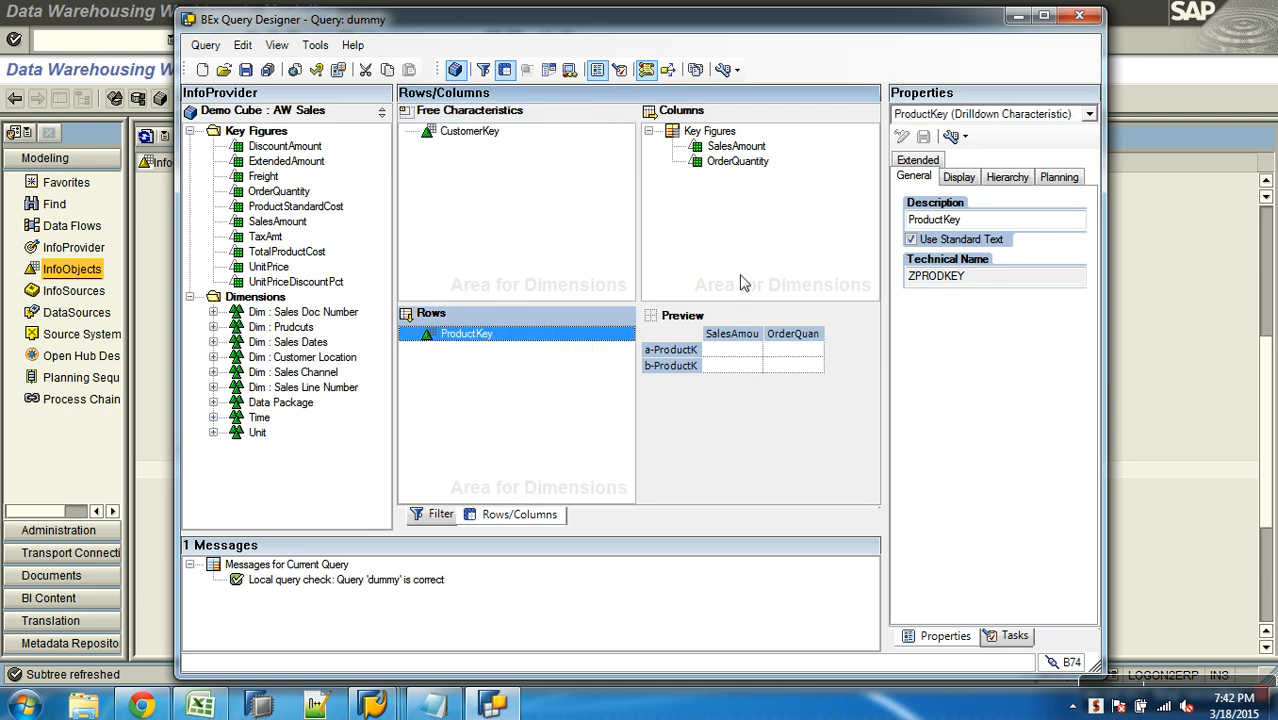
left_click(1010, 177)
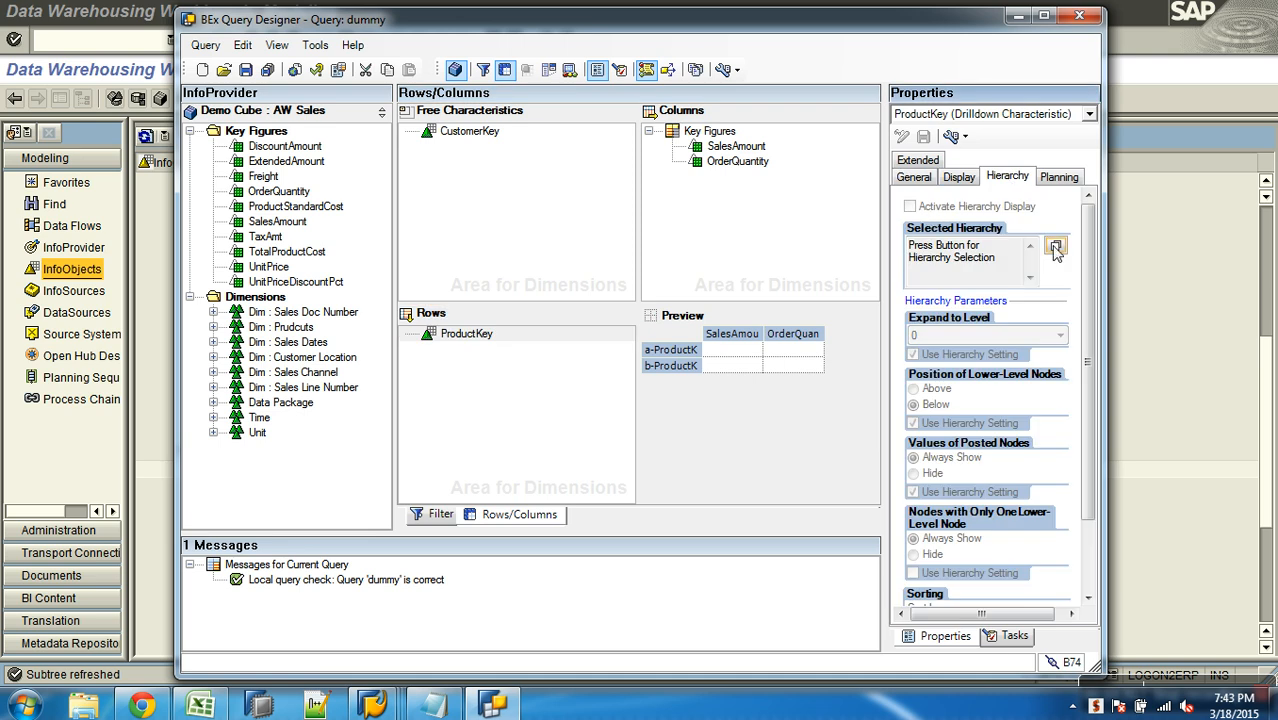
left_click(1056, 248)
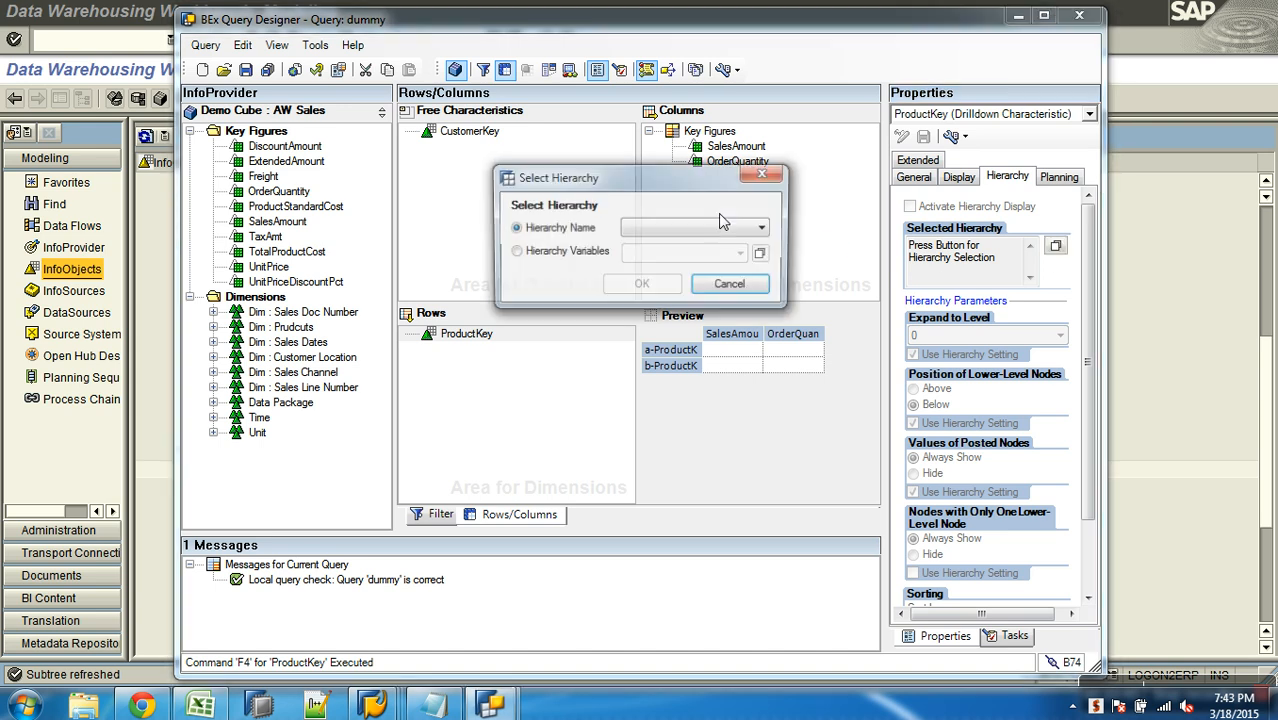
left_click(762, 229)
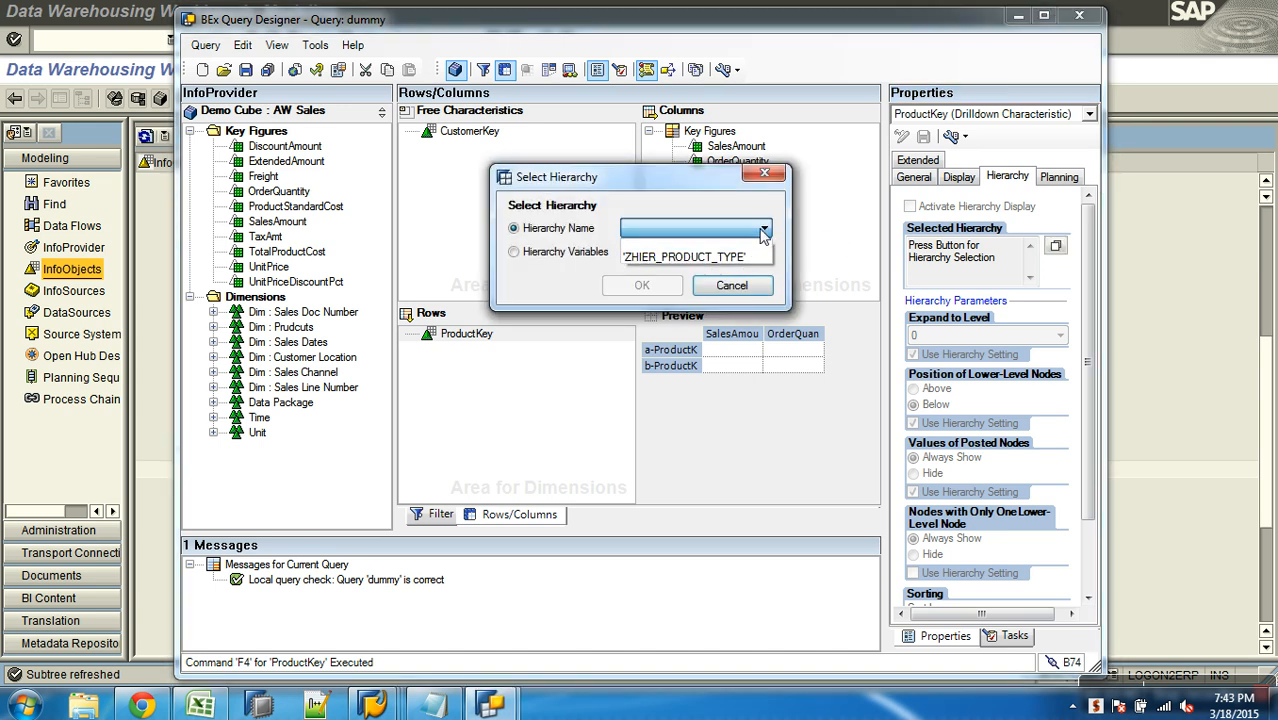
left_click(707, 257)
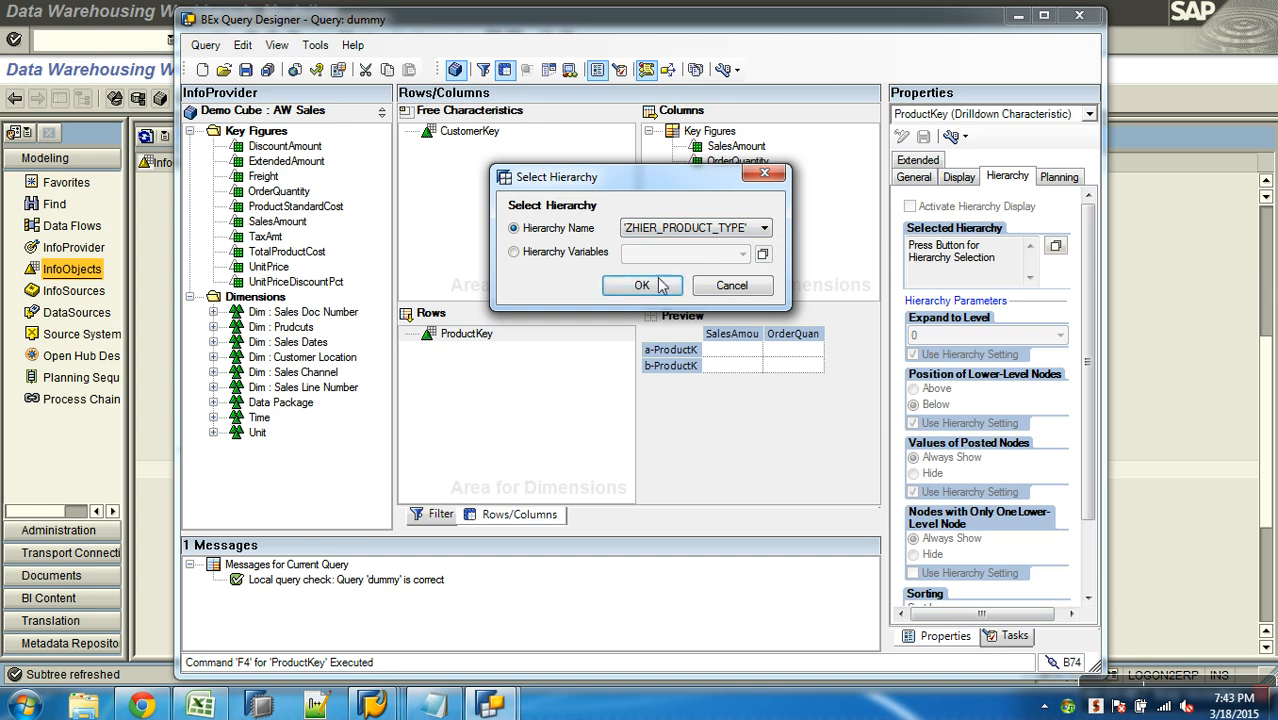
left_click(660, 287)
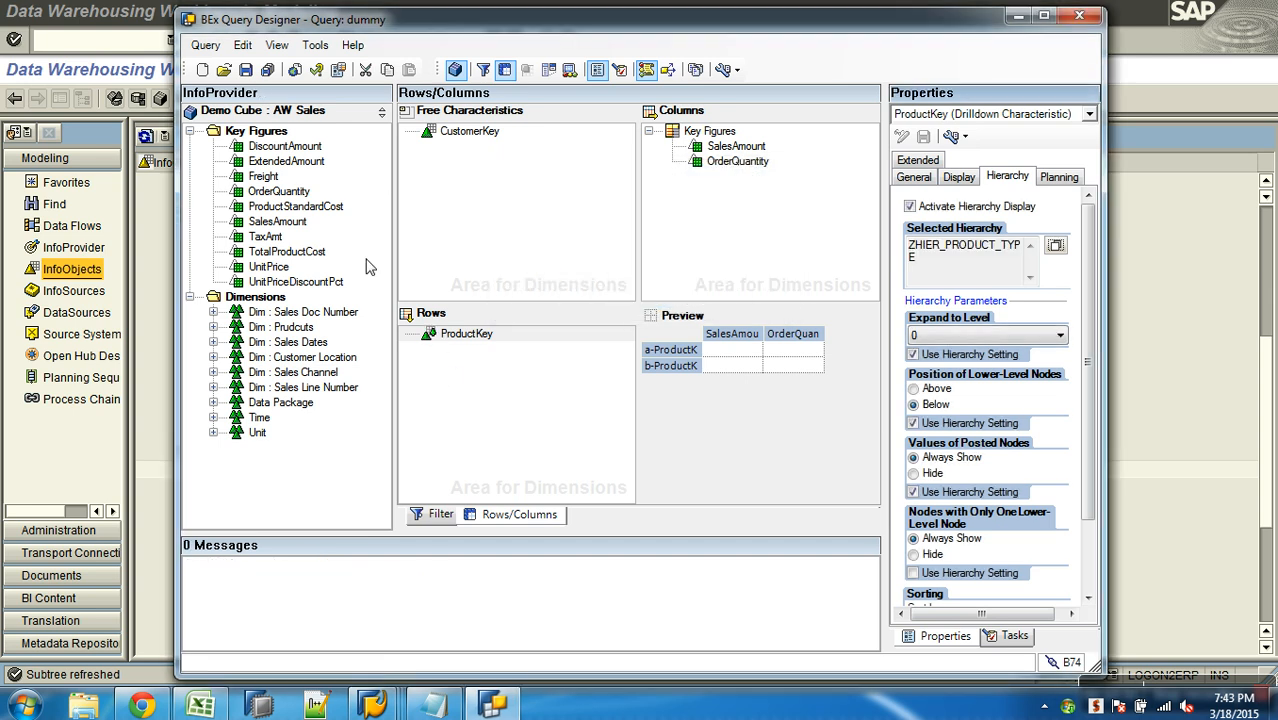
left_click(245, 70)
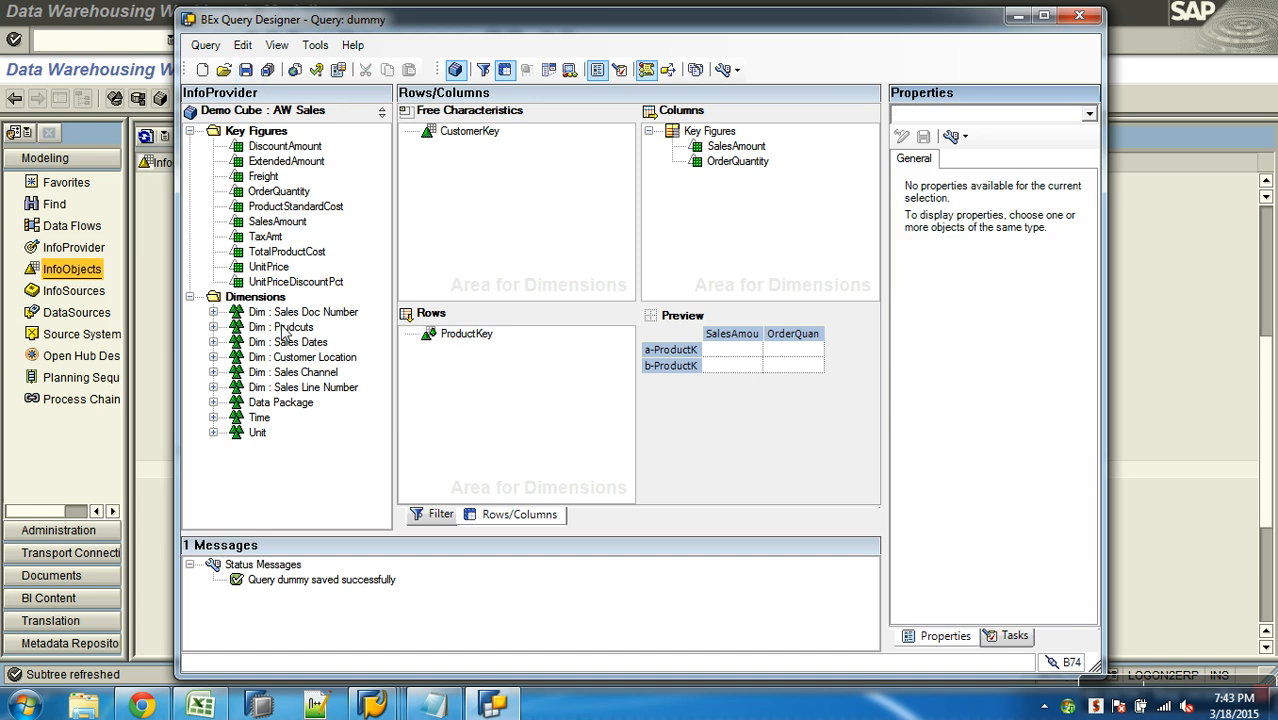
Step: Switch to the SAP GUI query session, return to the Query Monitor and execute AWCSALES/DUMMY in HTML display
mouse_move(375, 705)
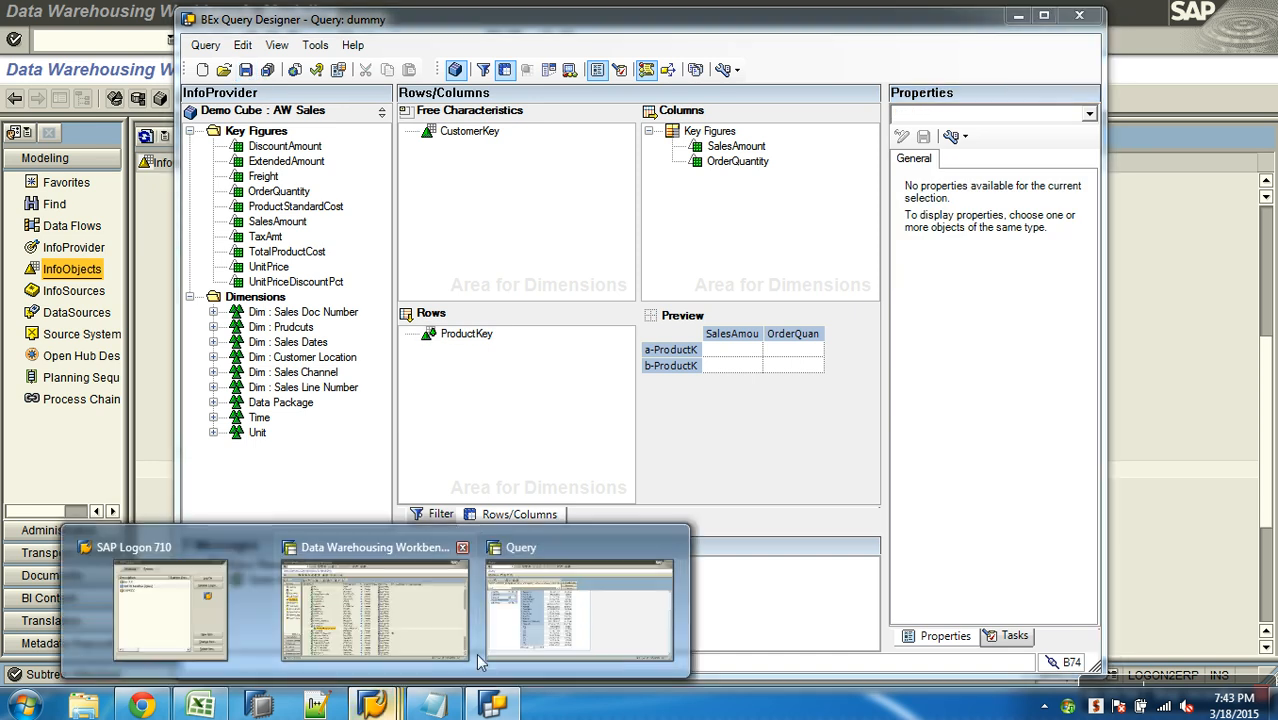
left_click(609, 634)
left_click(251, 39)
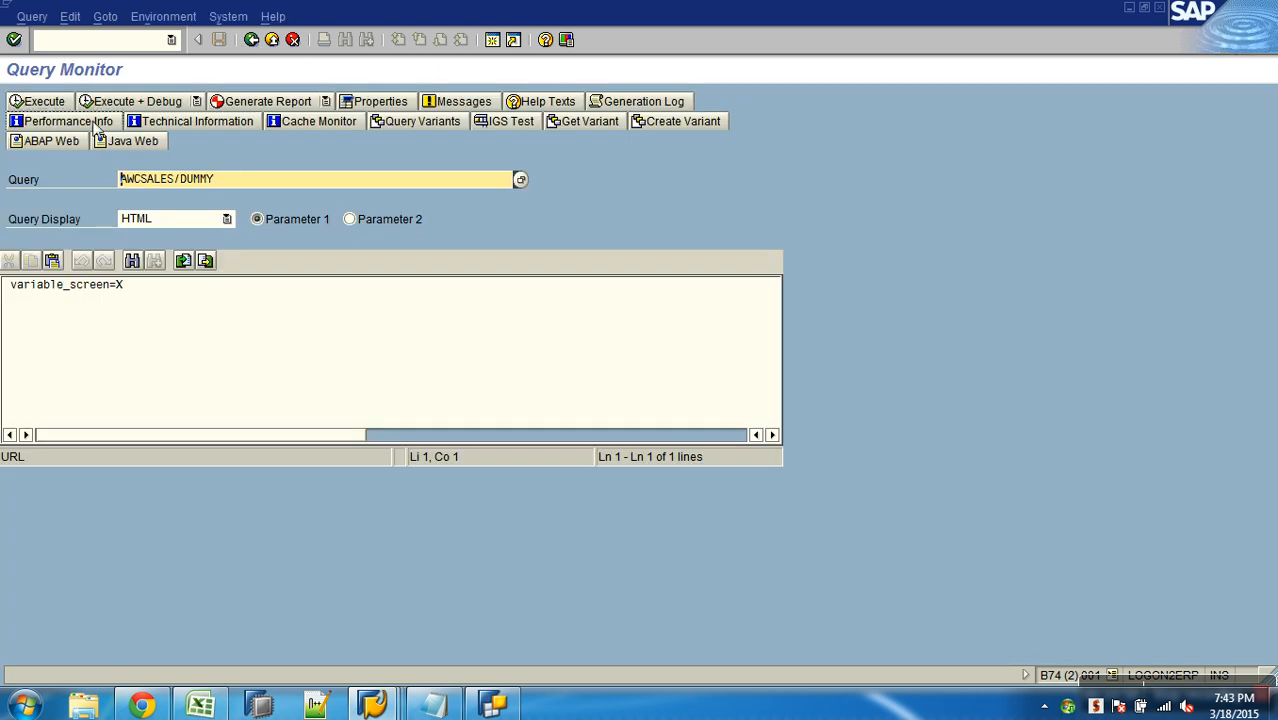
left_click(40, 101)
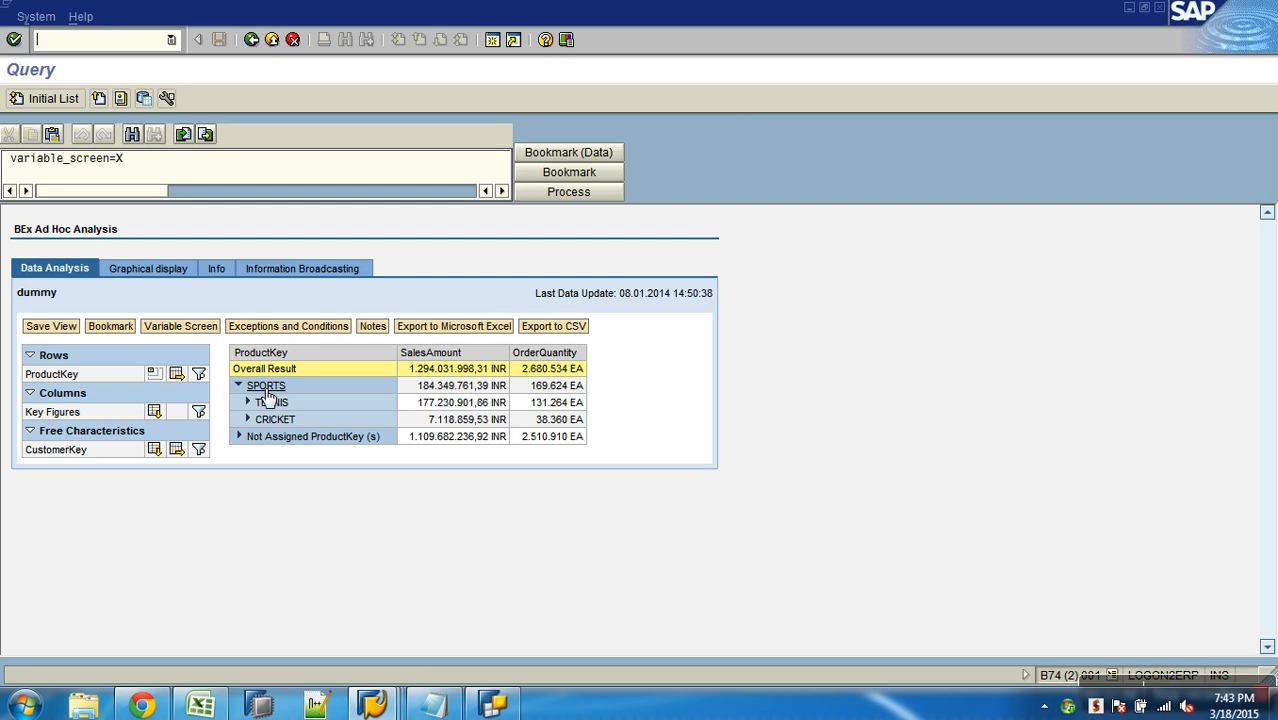
Step: Expand the TENNIS and CRICKET nodes under SPORTS in the query result and examine the sales figures of their product keys
left_click(240, 438)
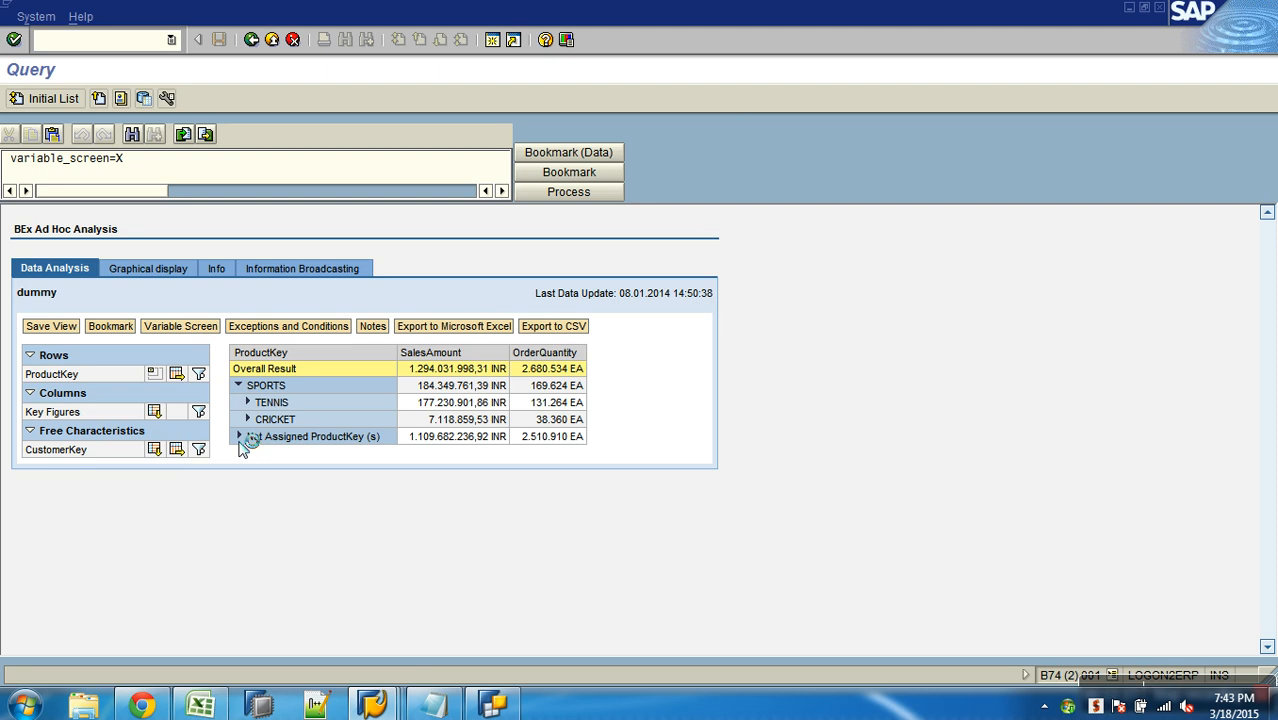
left_click(240, 437)
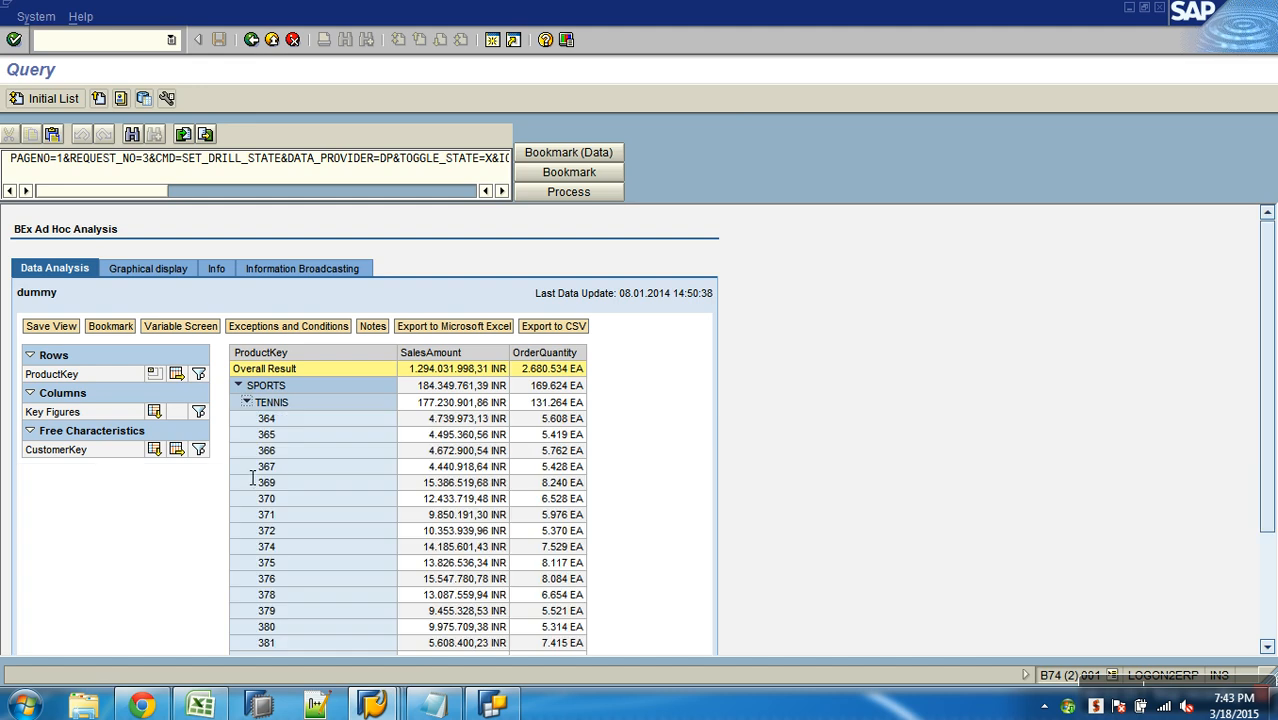
left_click(247, 402)
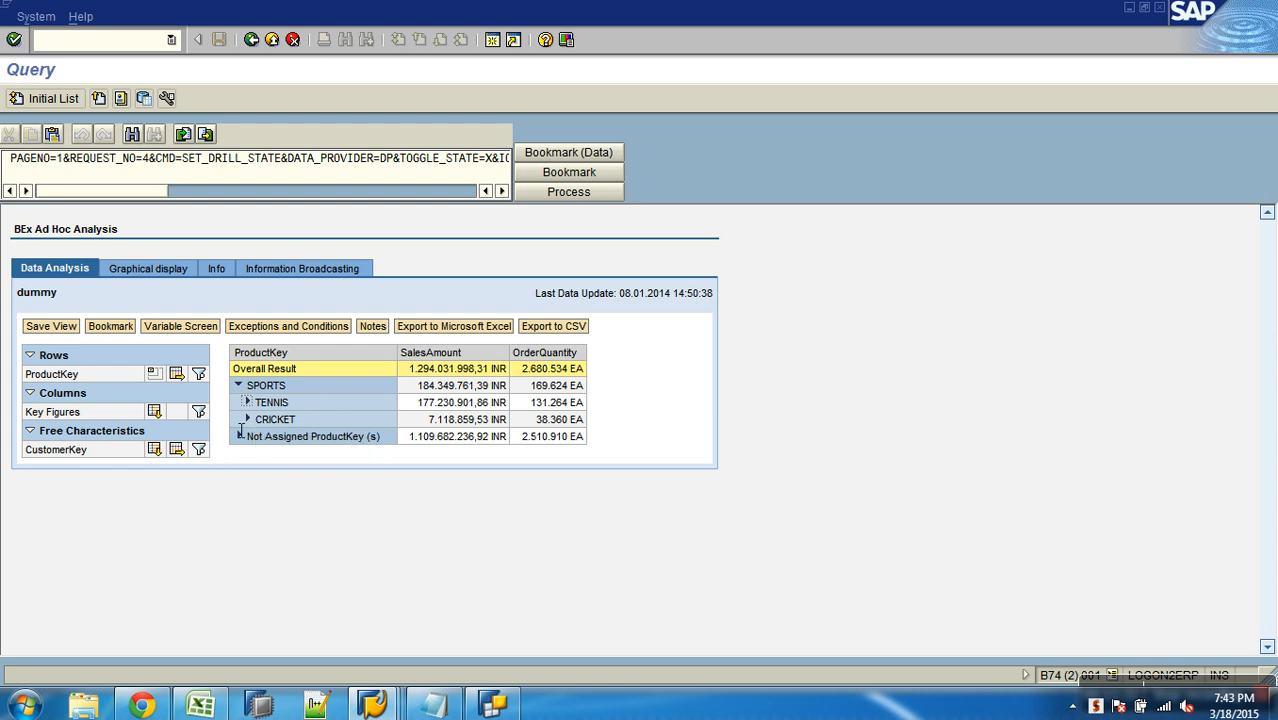
left_click(248, 419)
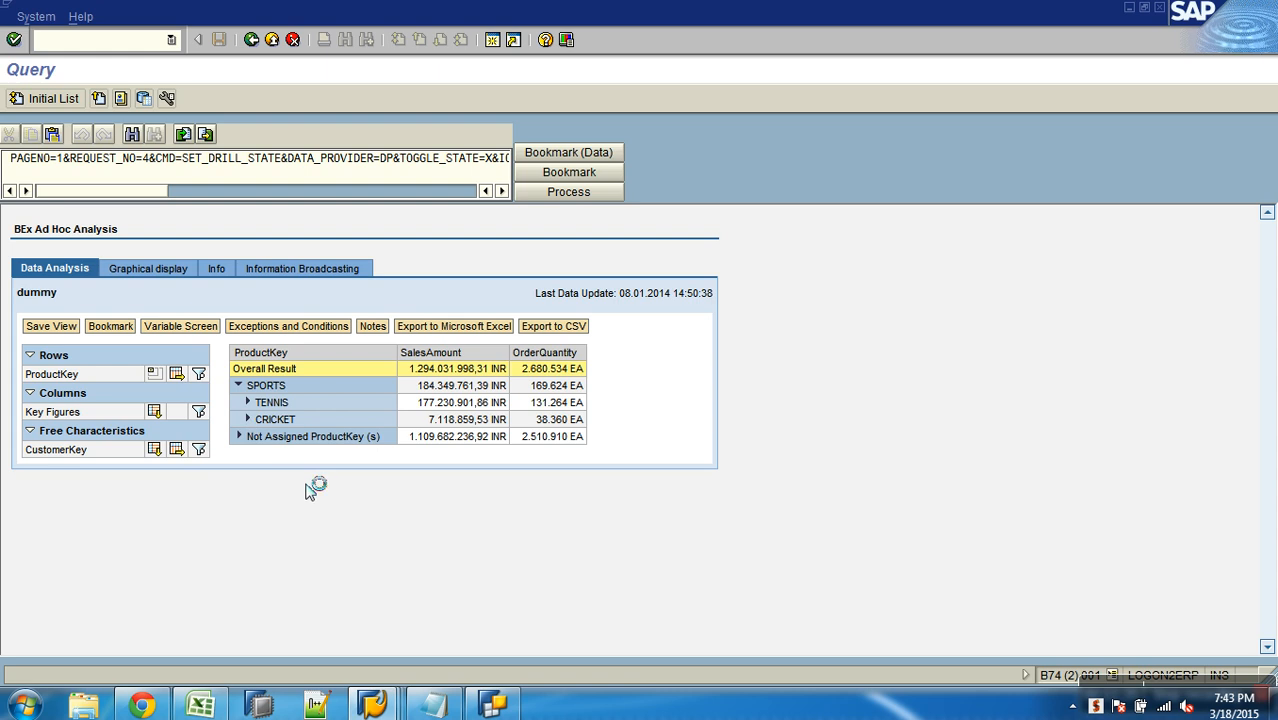
left_click(248, 402)
scroll(336, 452, "down", 3)
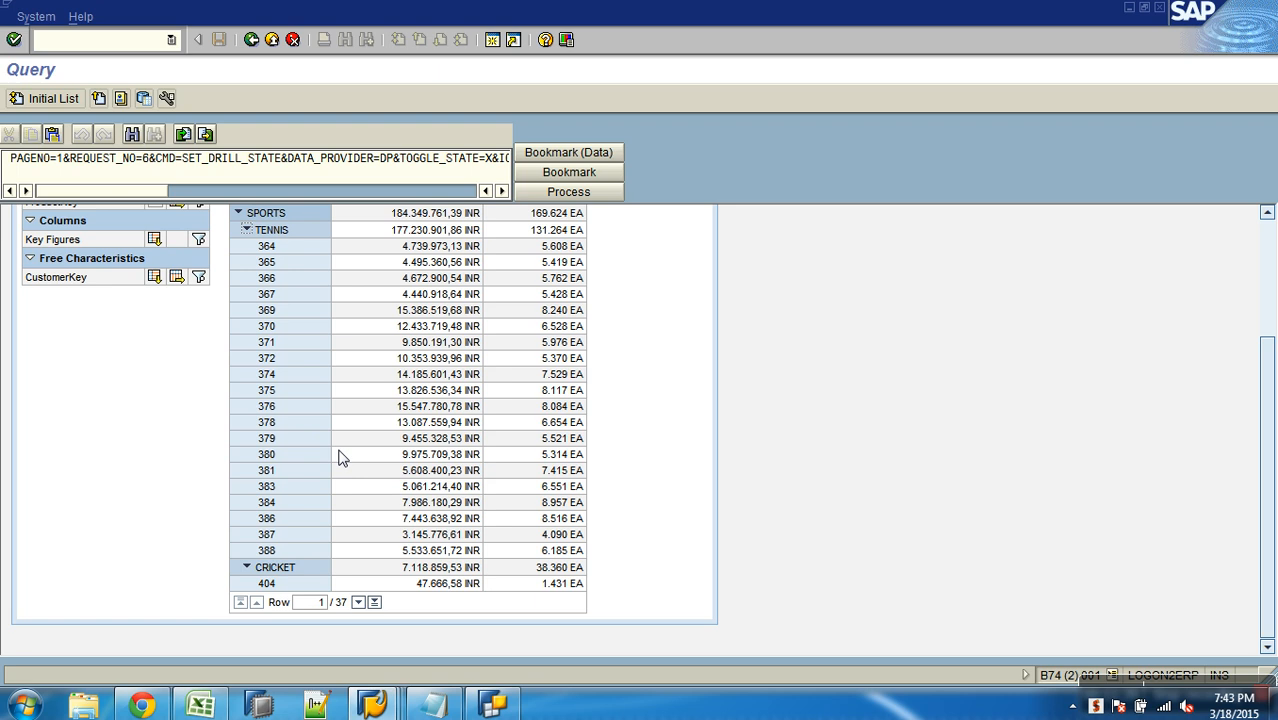